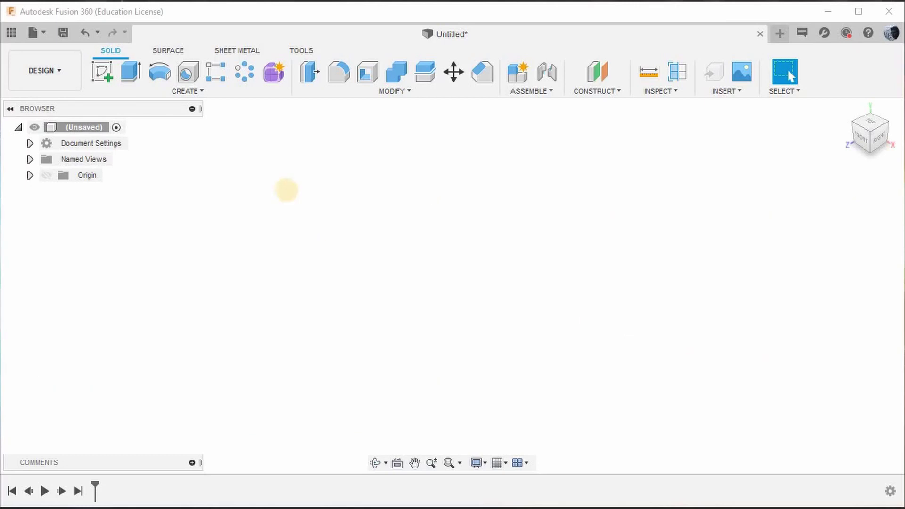
- Show the origin and start a sketch on the right origin plane, viewed from the front
left_click(47, 175)
left_click(47, 175)
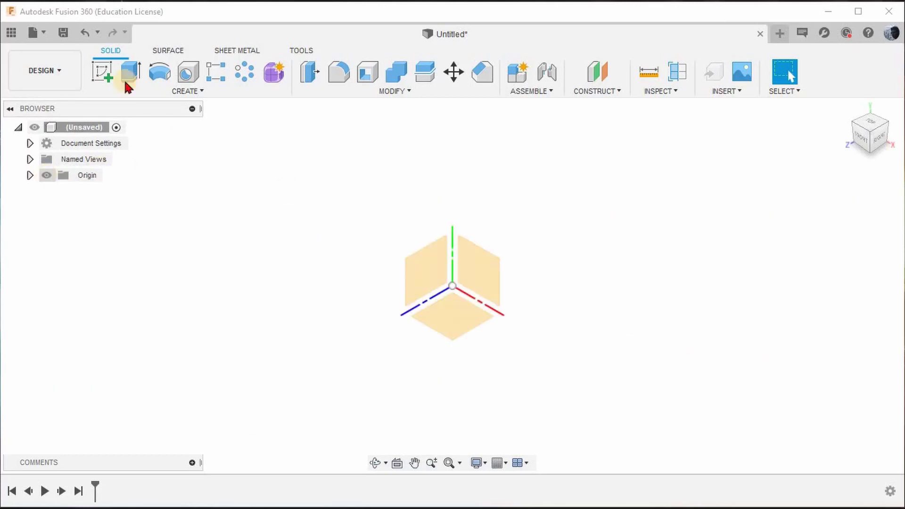
left_click(102, 72)
left_click(475, 254)
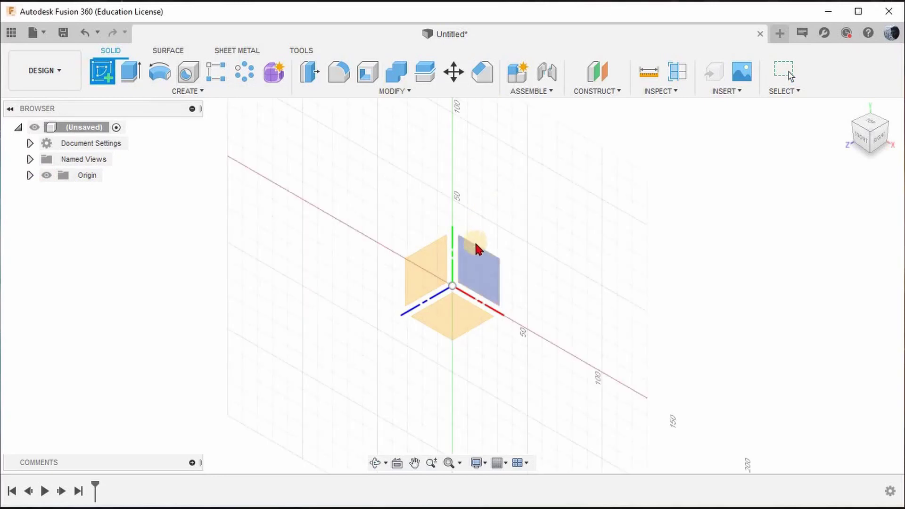
left_click(861, 137)
- Draw a 20 mm diameter circle centred on the origin
left_click(159, 72)
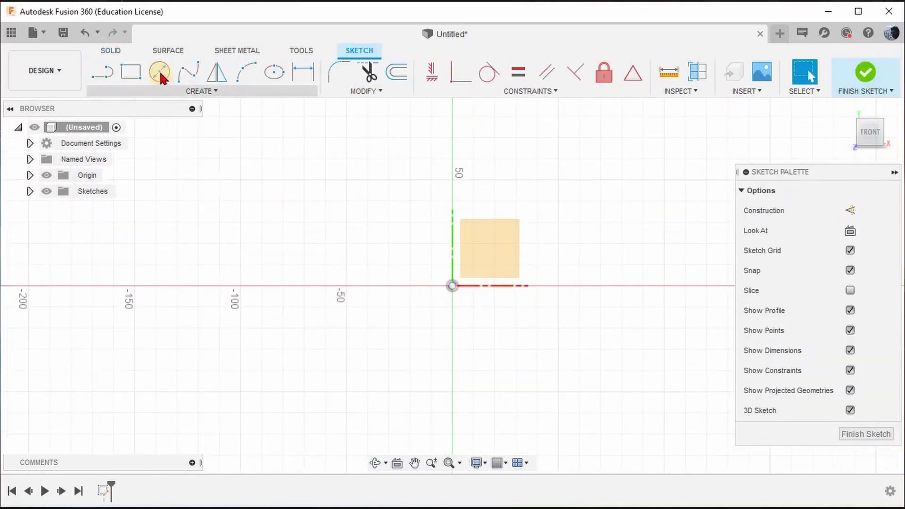
left_click(454, 286)
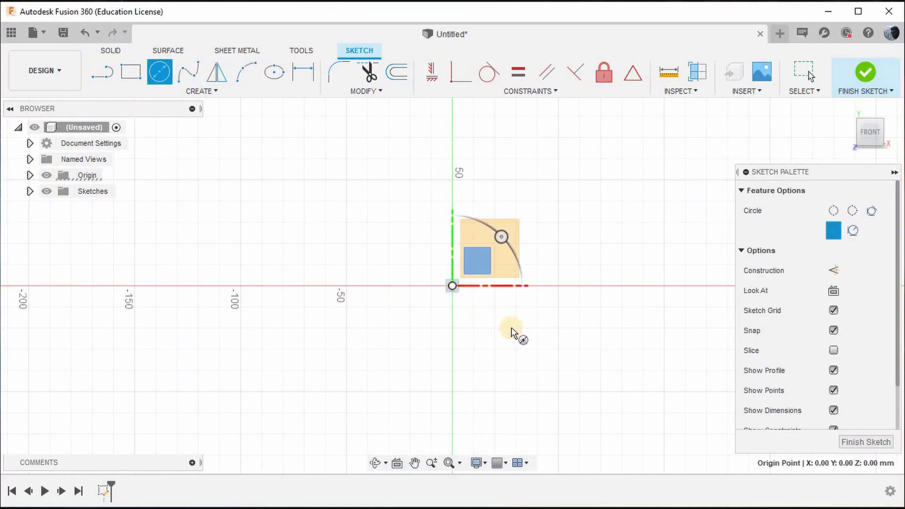
type("20")
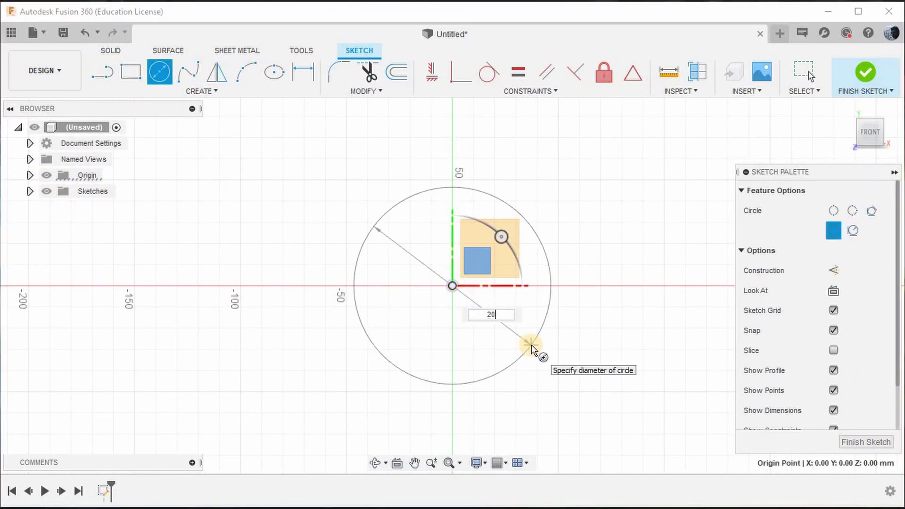
key("Return")
key("Escape")
scroll(459, 289, "up", 1)
scroll(459, 290, "up", 5)
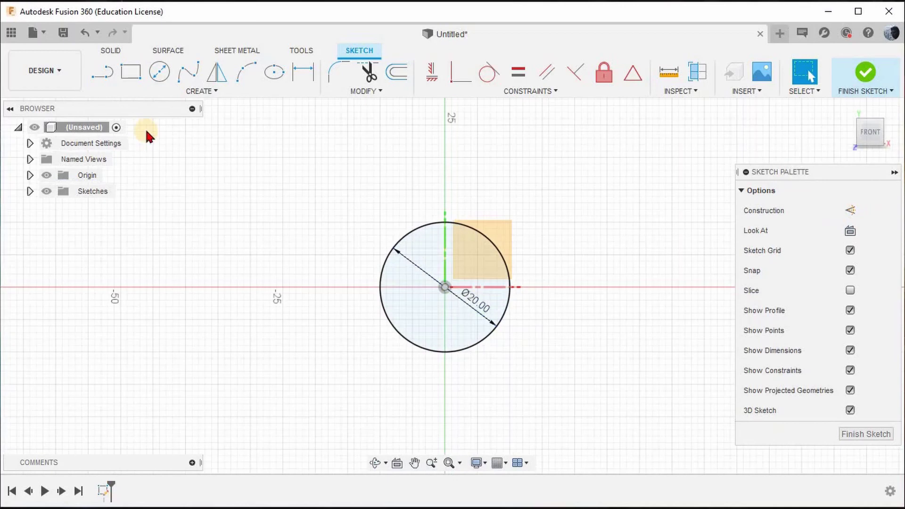
- Draw a second, 18 mm diameter circle concentric at the origin
left_click(160, 71)
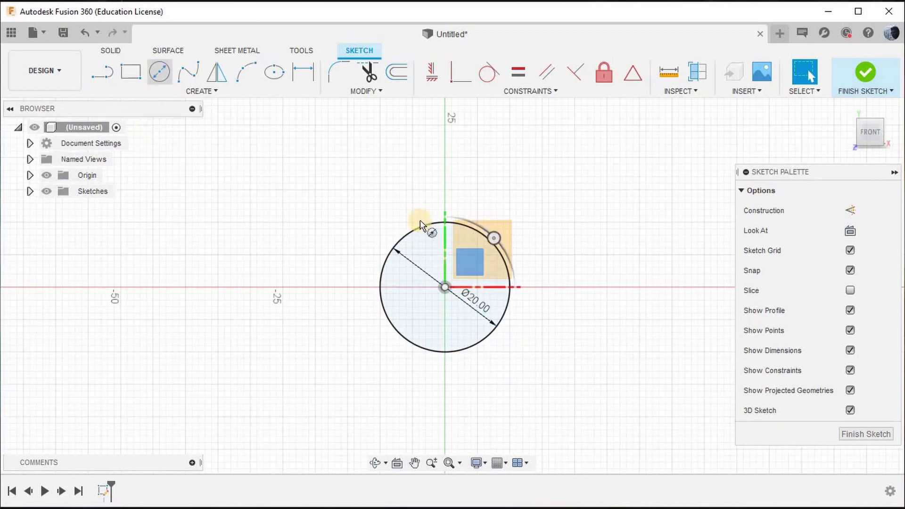
left_click(443, 286)
type("18")
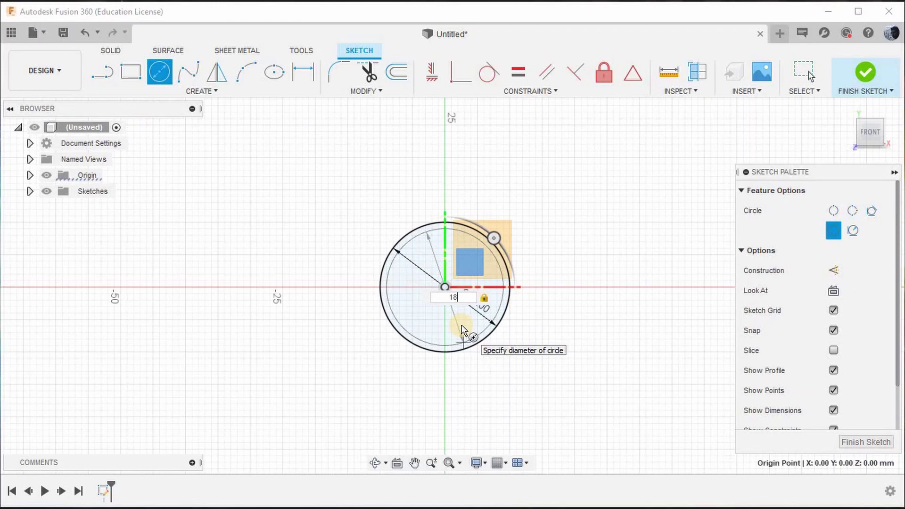
key("Return")
key("Escape")
scroll(511, 319, "up", 3)
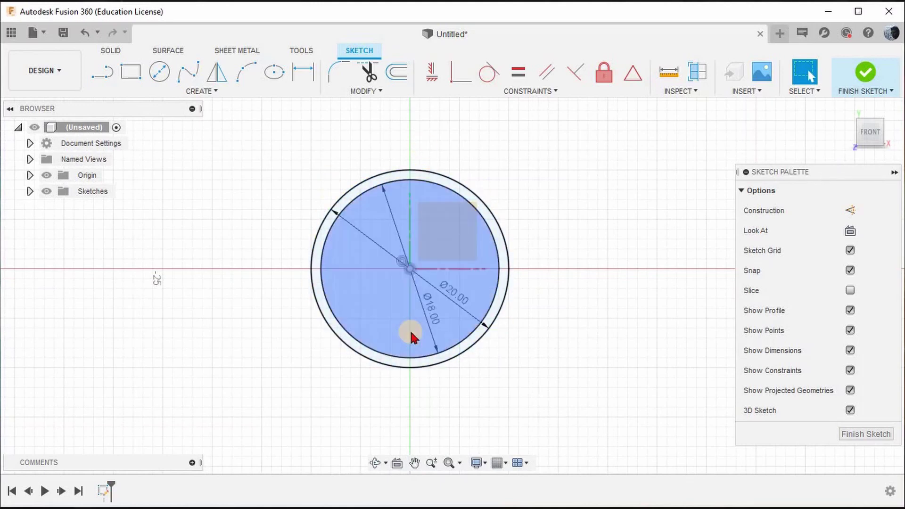
scroll(499, 317, "up", 2)
left_click(499, 311)
- Draw a line from the sketch origin up and to the right
left_click(104, 74)
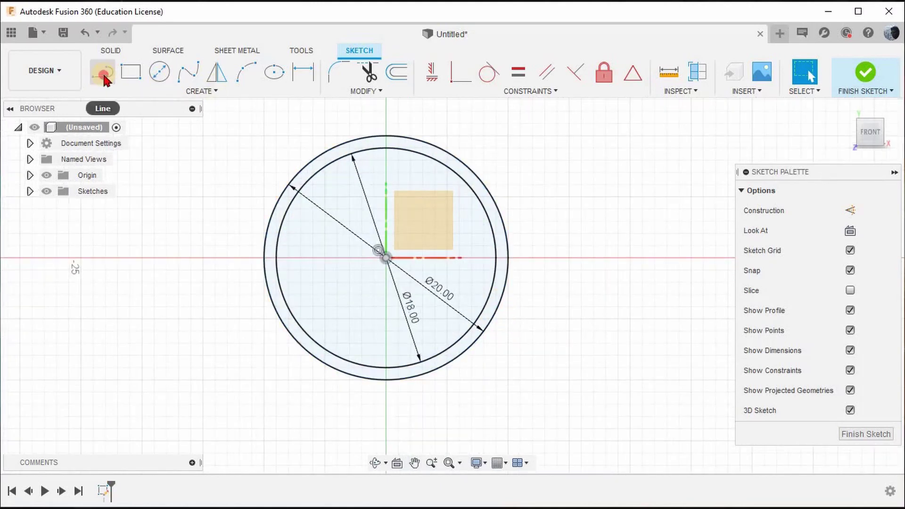
left_click(386, 258)
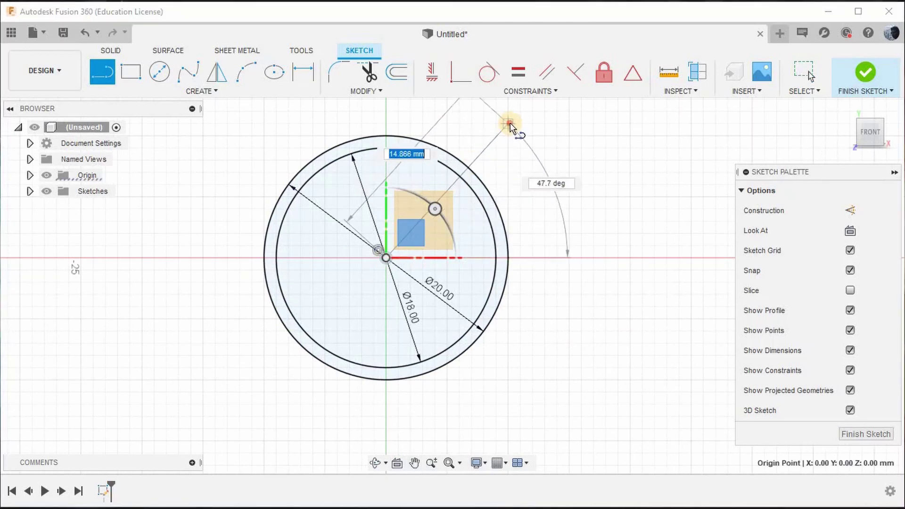
left_click(510, 124)
key("Escape")
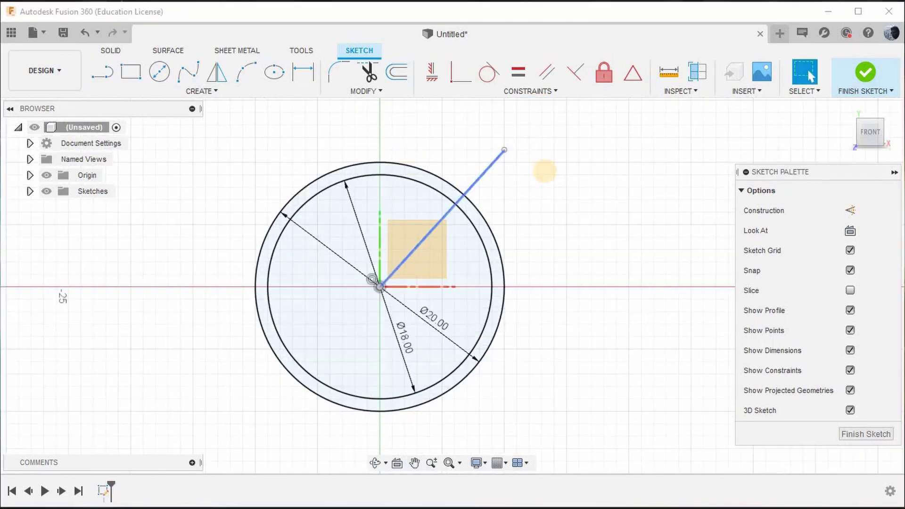
- Dimension the line at 60° from the X axis
left_click(305, 74)
left_click(492, 159)
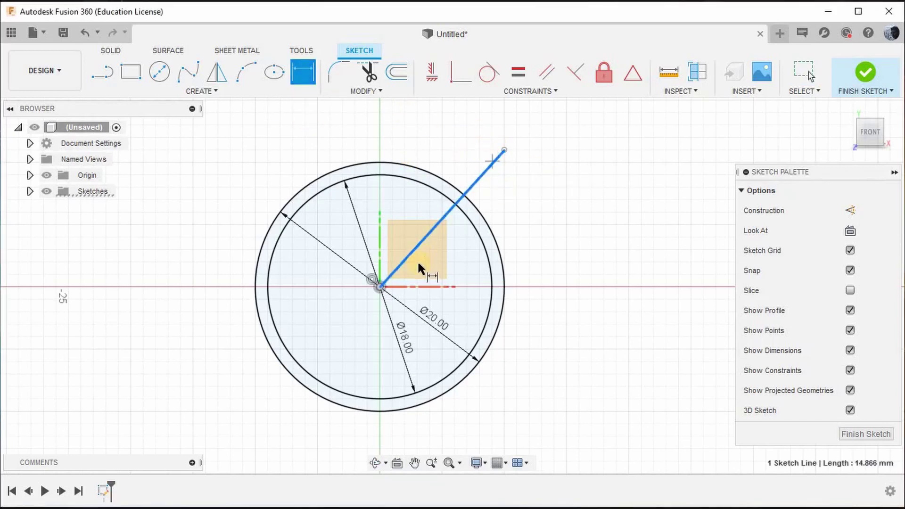
left_click(398, 285)
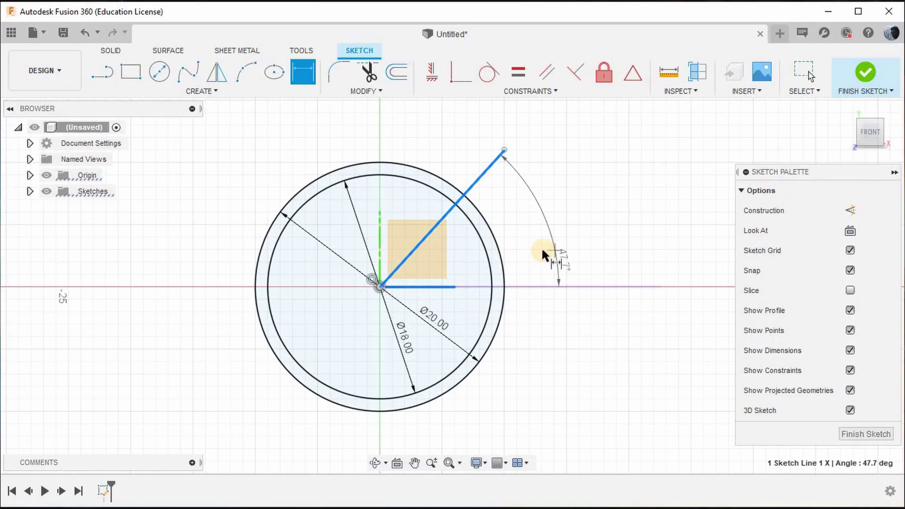
left_click(542, 254)
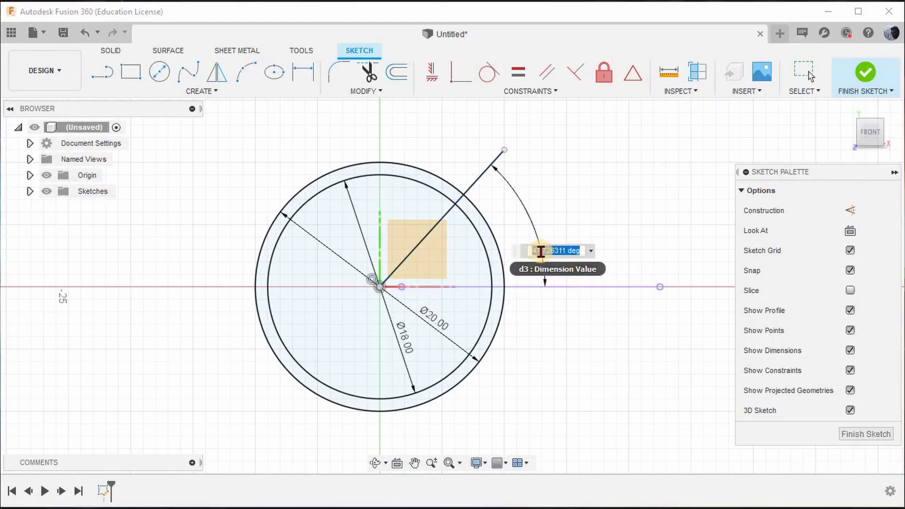
type("60")
key("Return")
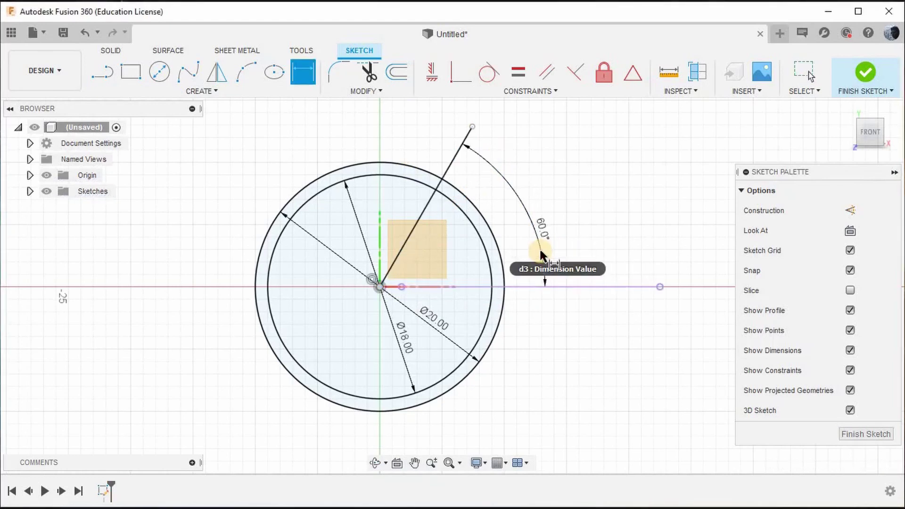
scroll(429, 140, "up", 2)
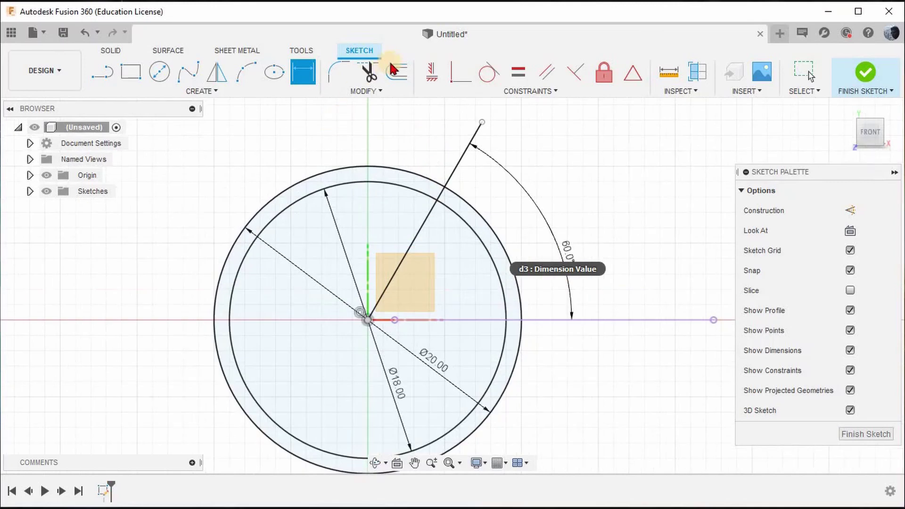
left_click(397, 71)
- Offset the 60° line by 1.00 mm and by -1.00 mm to flank it on both sides
left_click(461, 154)
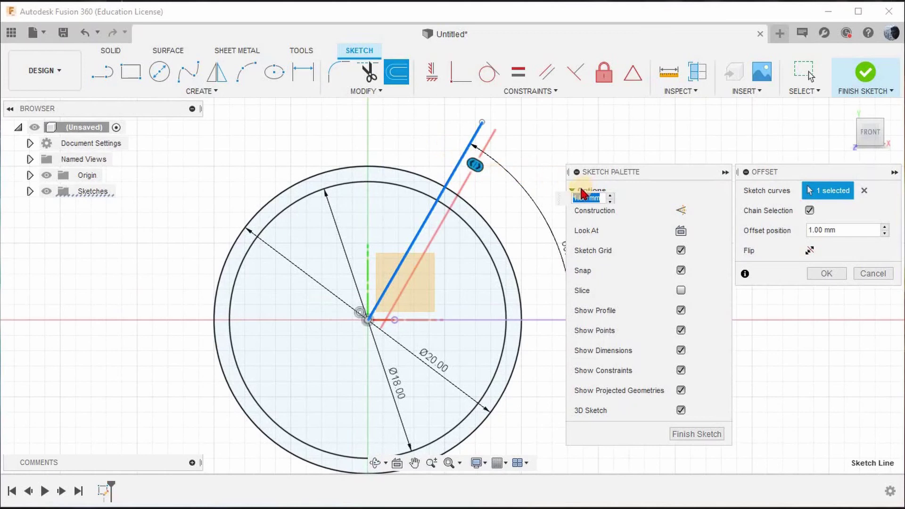
key("Return")
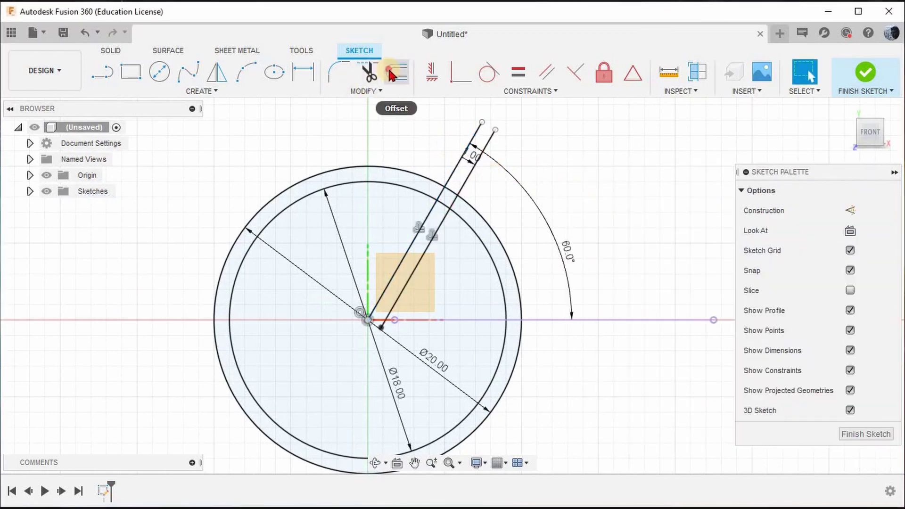
left_click(399, 74)
left_click(458, 163)
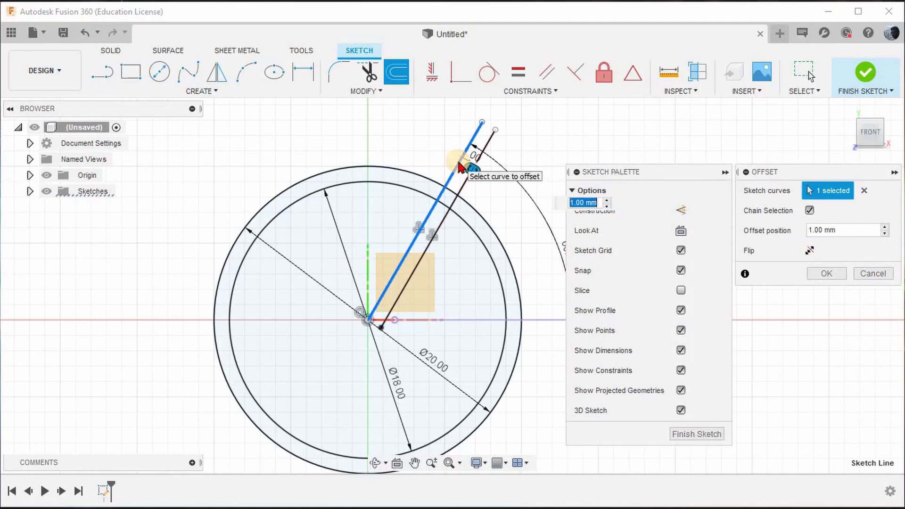
left_click(571, 203)
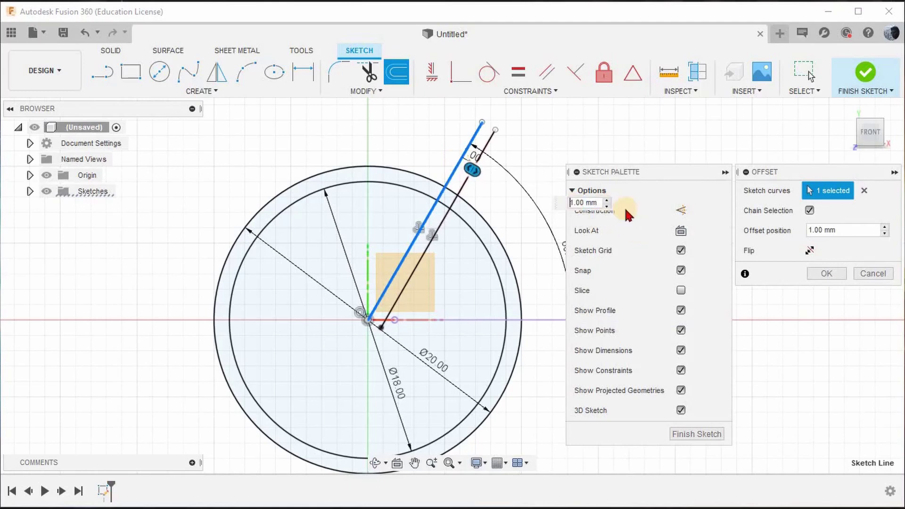
type("-")
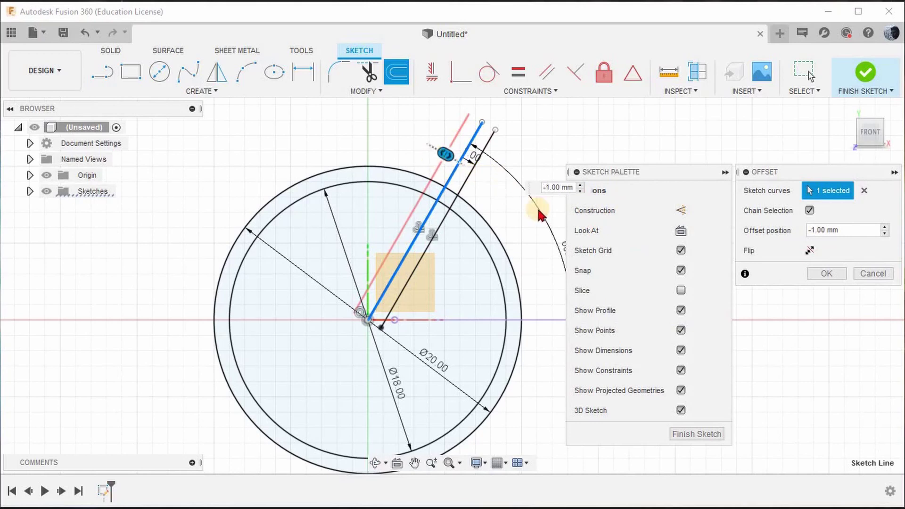
key("Return")
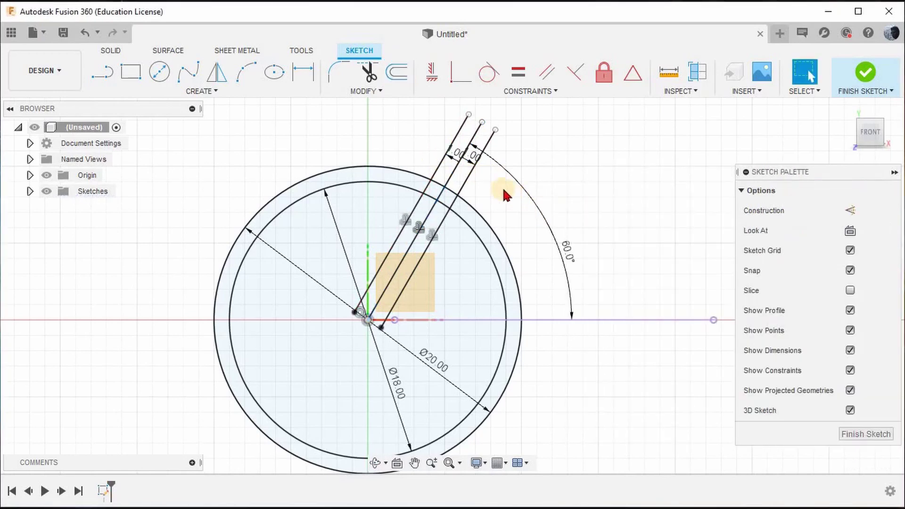
scroll(455, 173, "up", 3)
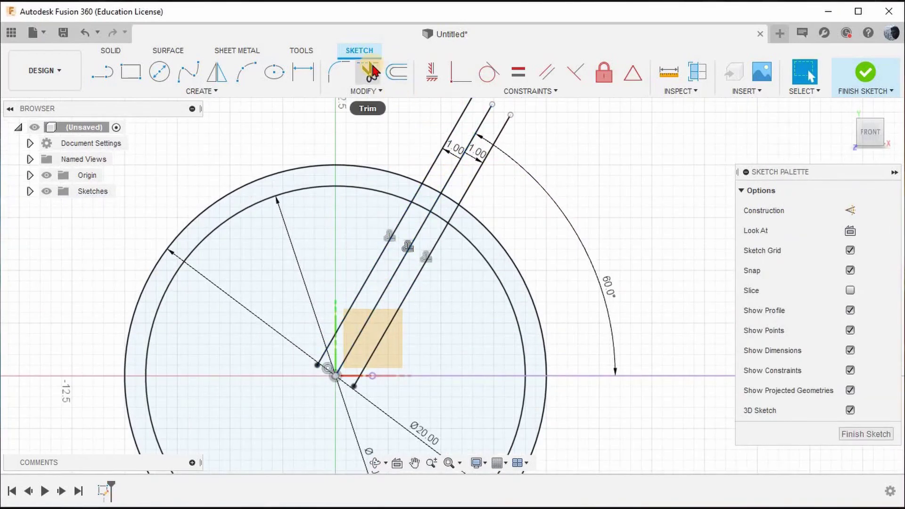
- Trim away the excess line segments of the offset lines and middle radial line
left_click(368, 71)
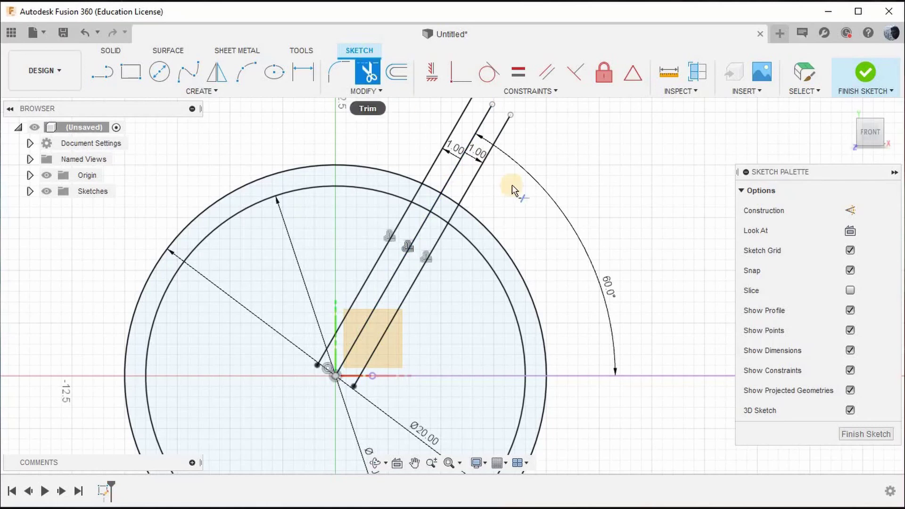
left_click(480, 172)
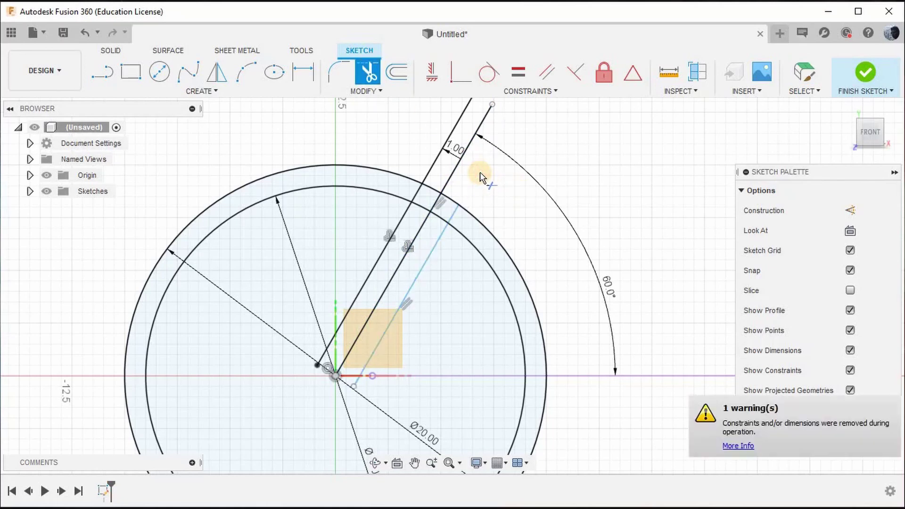
left_click(450, 129)
left_click(473, 135)
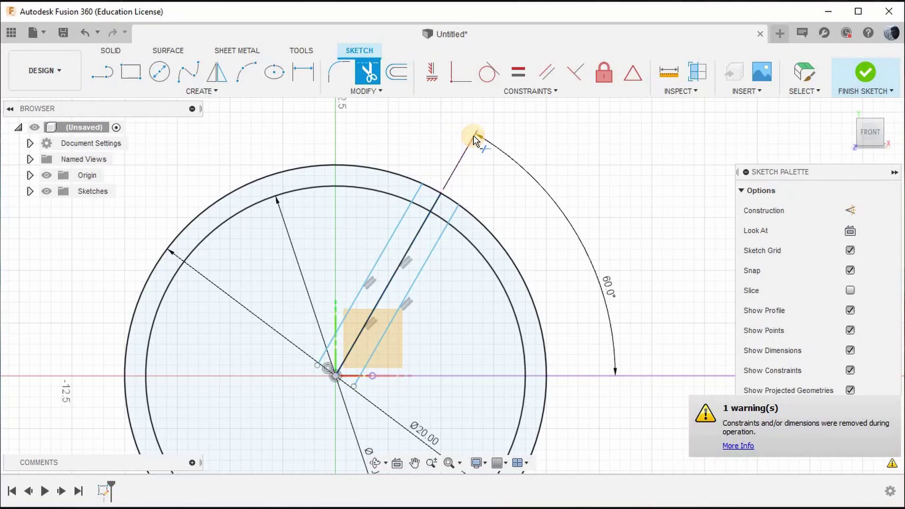
left_click(430, 259)
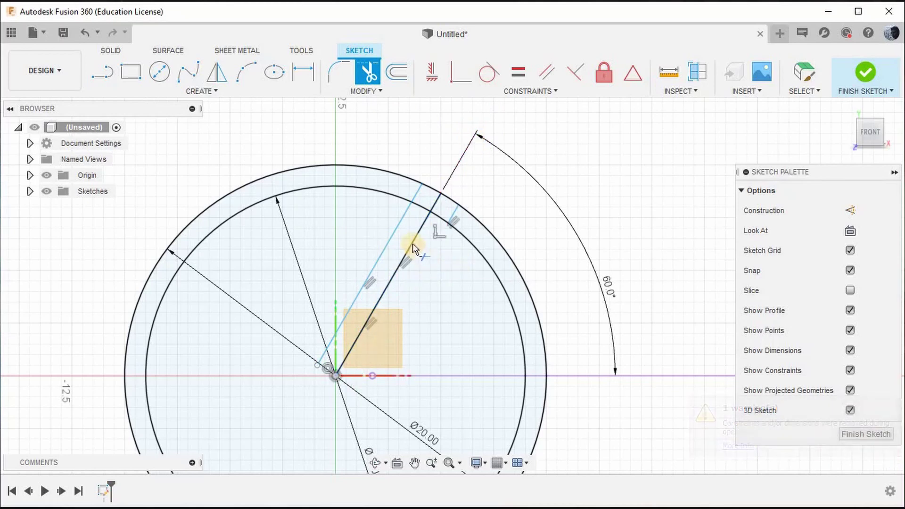
left_click(412, 242)
left_click(394, 236)
scroll(394, 226, "up", 1)
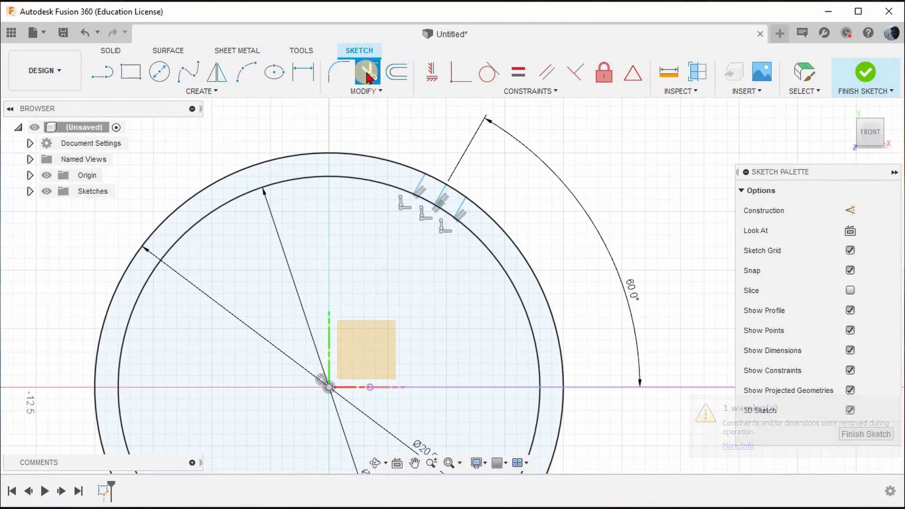
- Browse the Modify options for Trim and the sketch constraints list
left_click(379, 92)
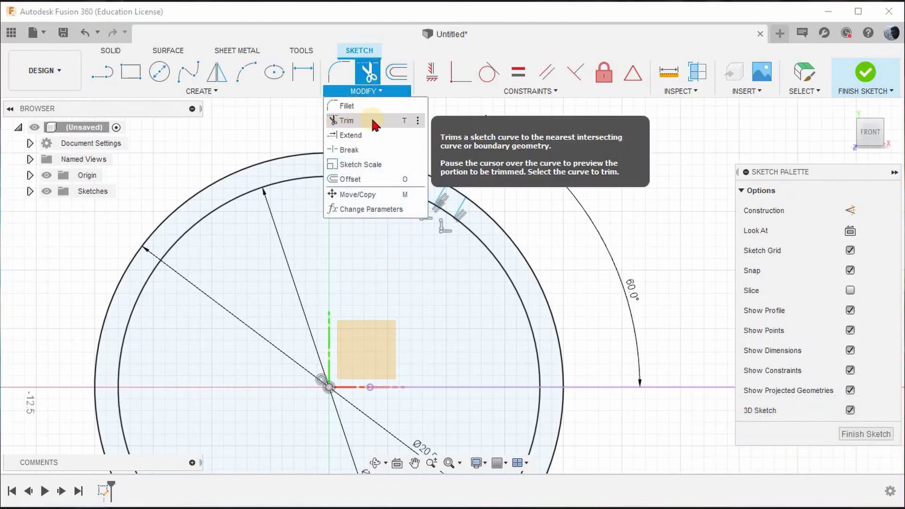
left_click(417, 120)
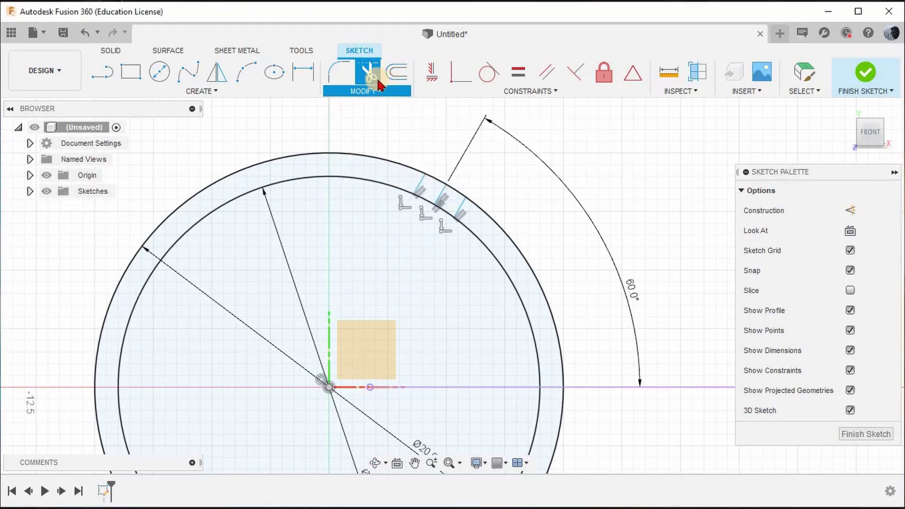
left_click(528, 91)
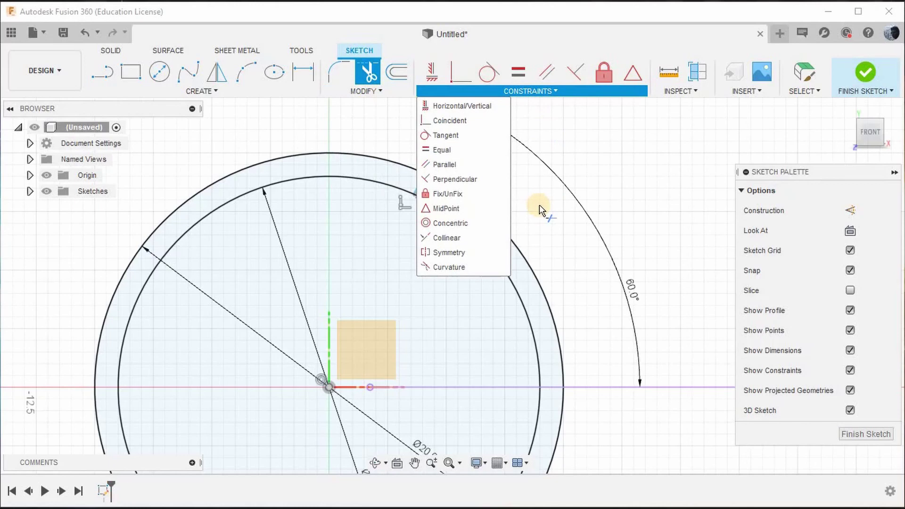
left_click(523, 197)
scroll(522, 198, "up", 3)
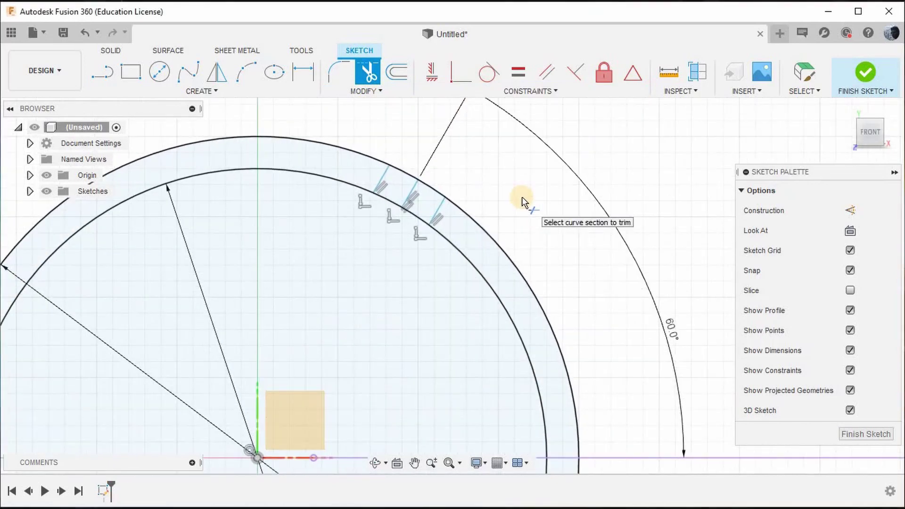
- Trim the outer and inner arc pieces and leftover line inside the gap wedge
left_click(432, 187)
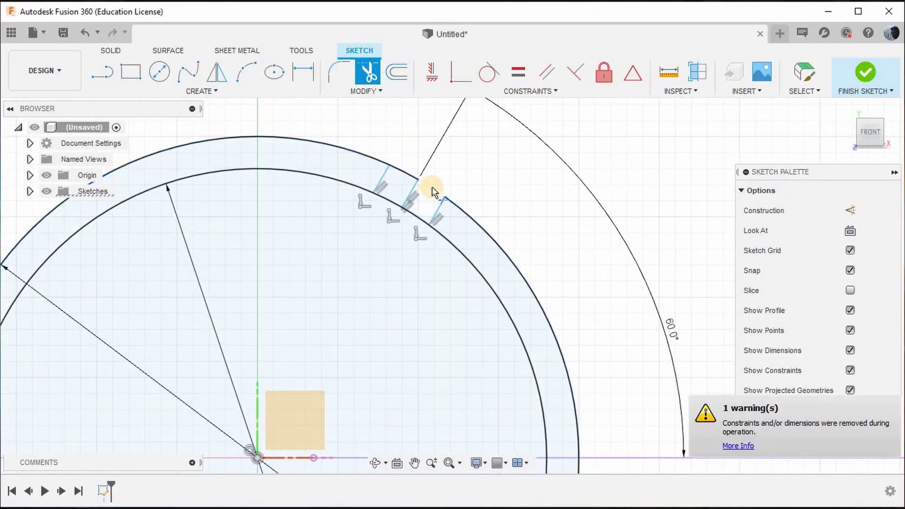
left_click(400, 175)
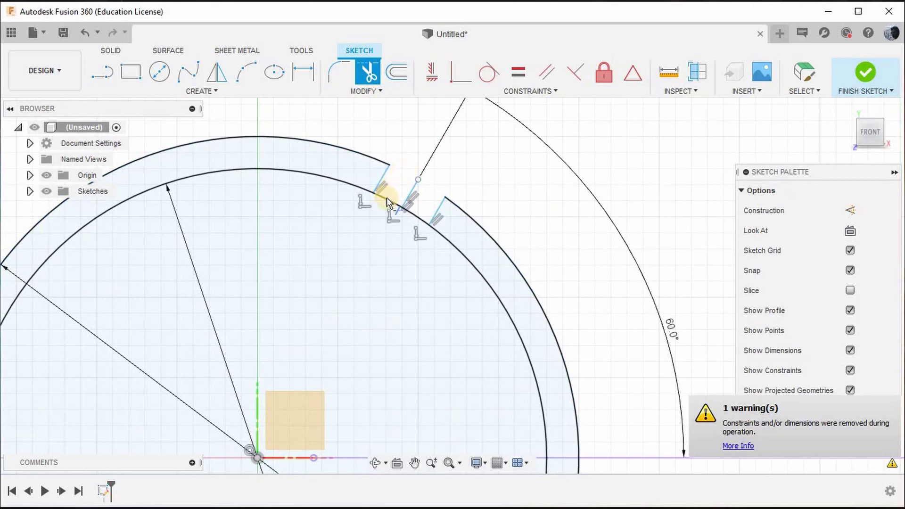
left_click(386, 197)
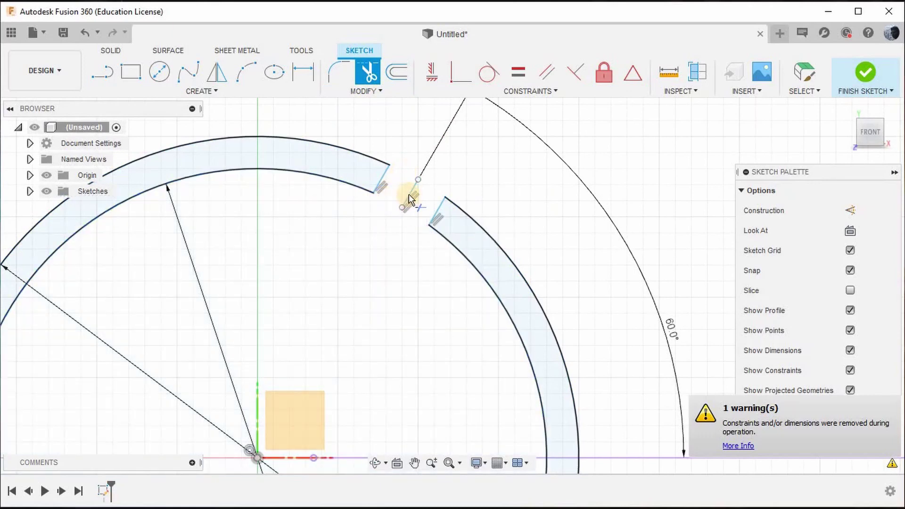
left_click(408, 192)
scroll(457, 172, "down", 5)
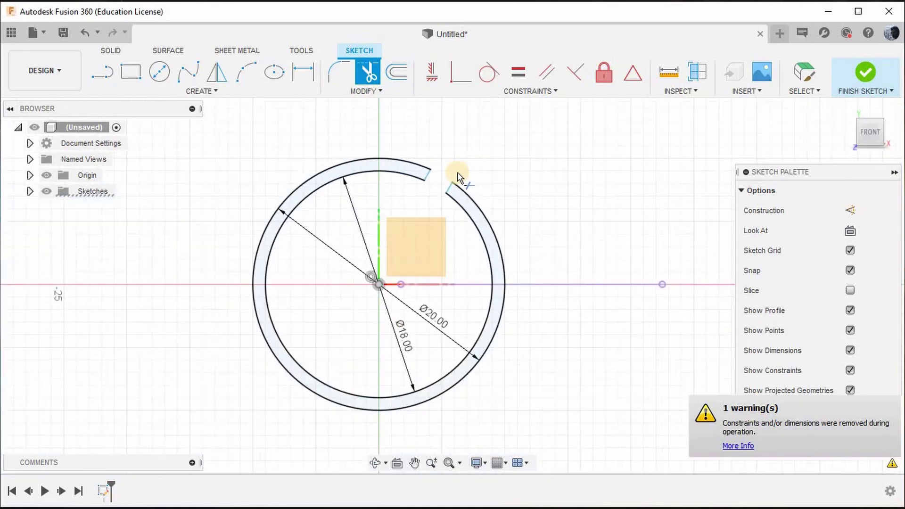
scroll(431, 141, "up", 3)
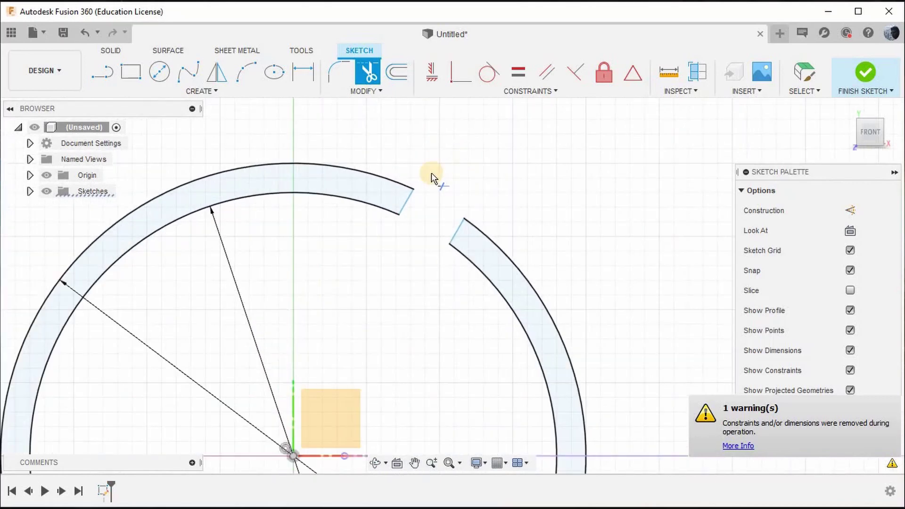
scroll(430, 178, "down", 2)
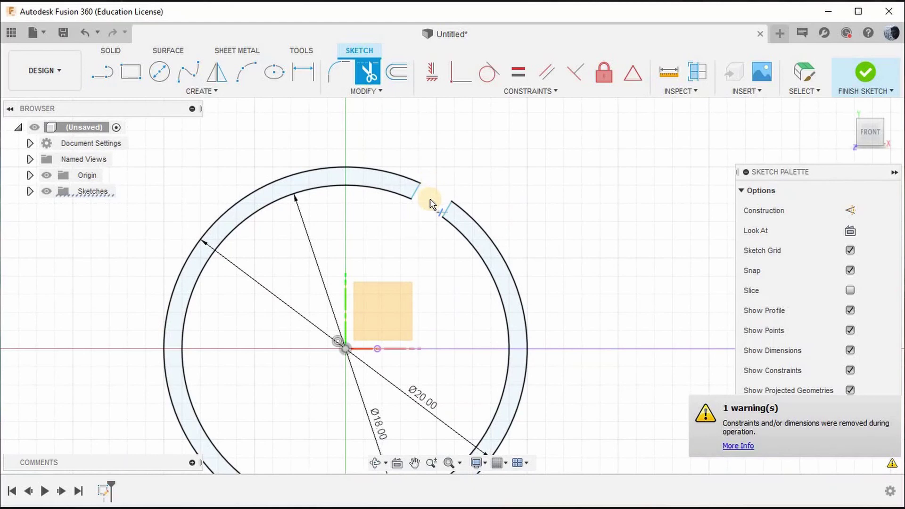
scroll(375, 199, "down", 2)
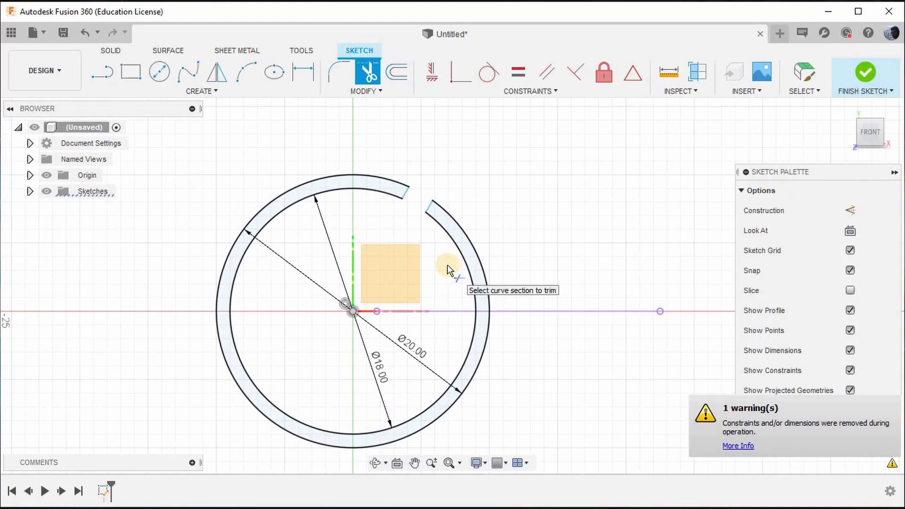
scroll(403, 149, "up", 3)
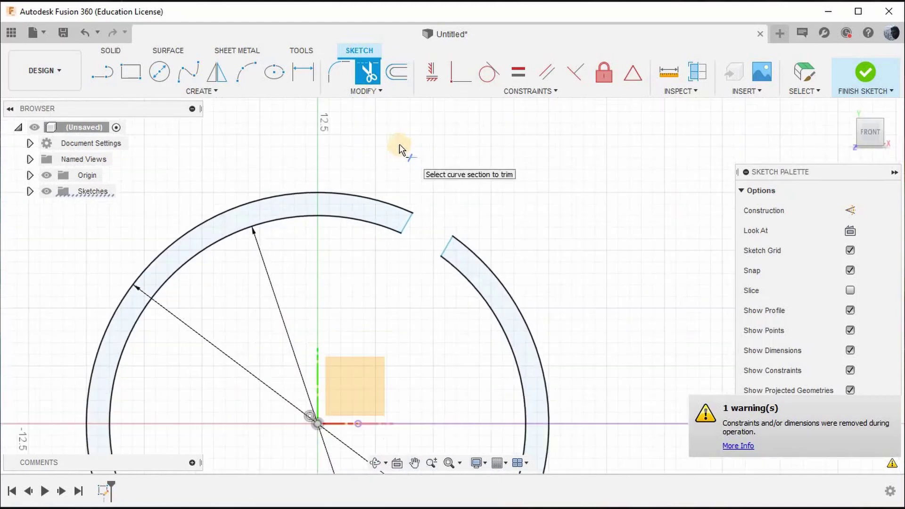
left_click(339, 72)
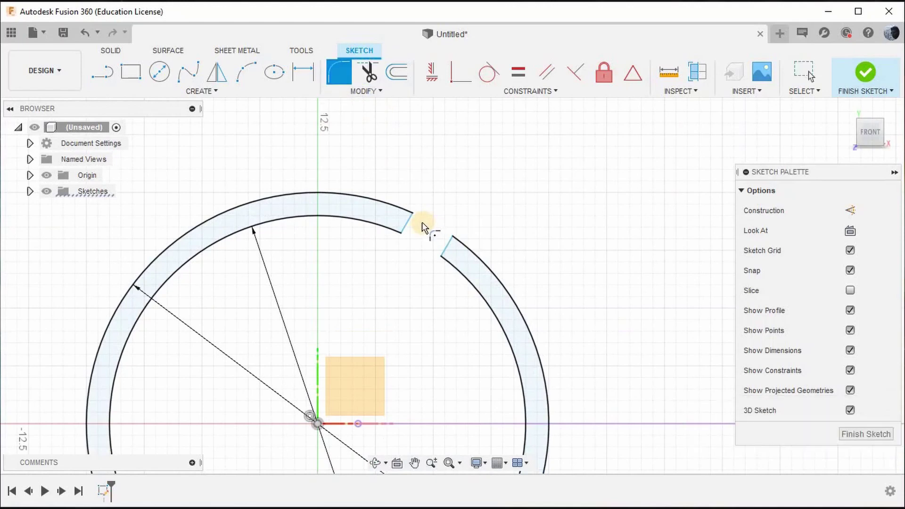
- Fillet the arc-and-end-line corners at both sides of the gap with 0.30 mm radius
scroll(424, 226, "up", 4)
left_click(386, 193)
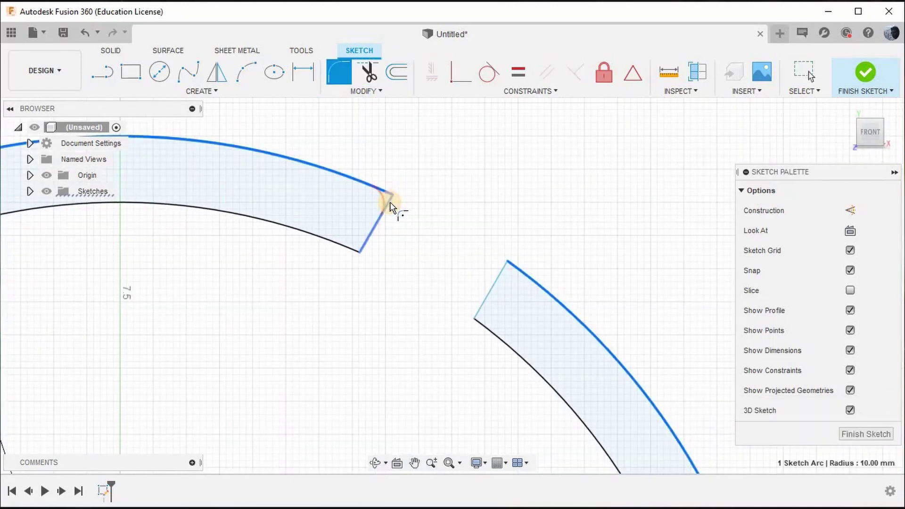
left_click(388, 215)
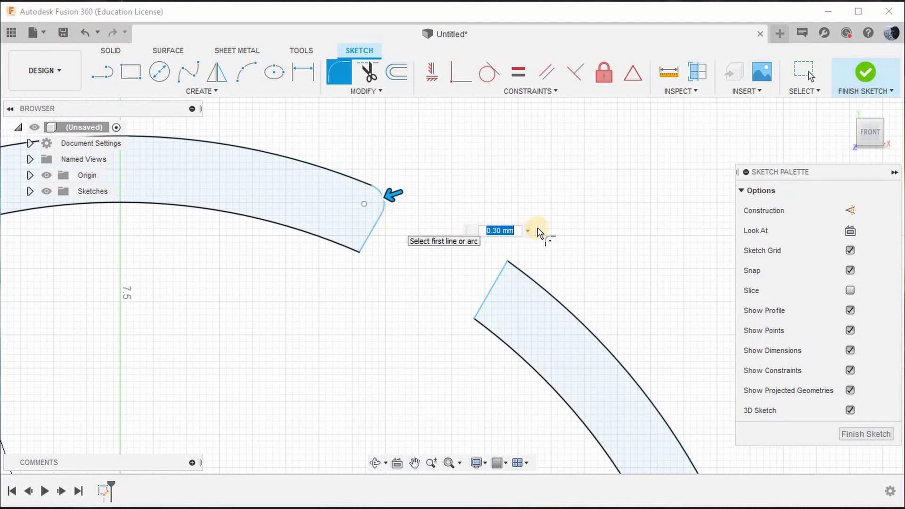
left_click(370, 241)
left_click(344, 241)
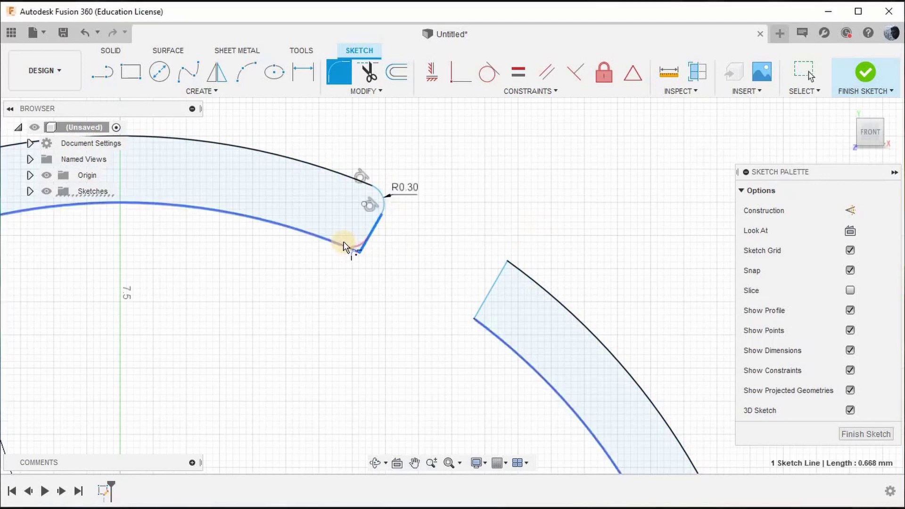
left_click(479, 310)
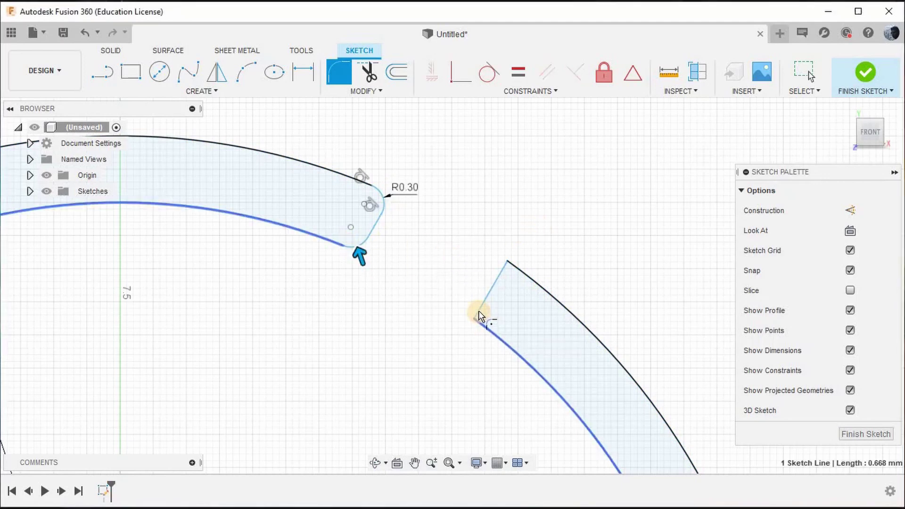
left_click(491, 288)
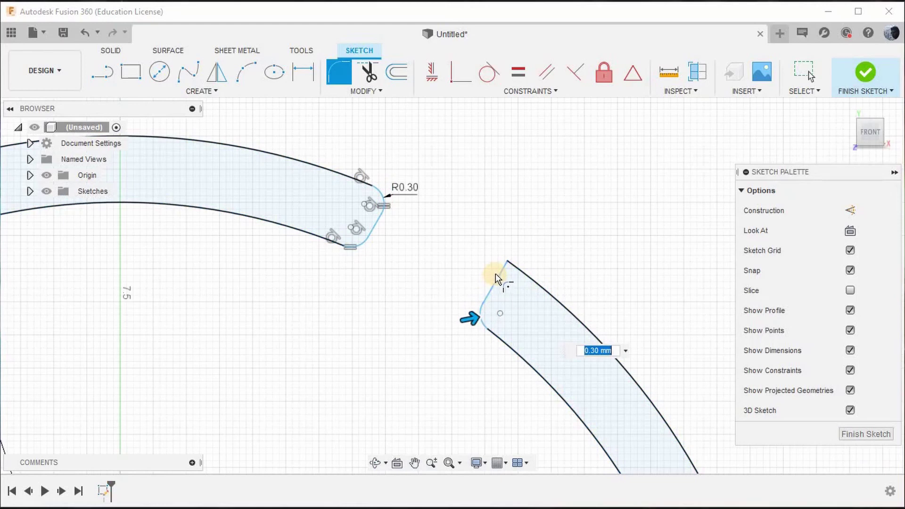
left_click(495, 276)
left_click(517, 264)
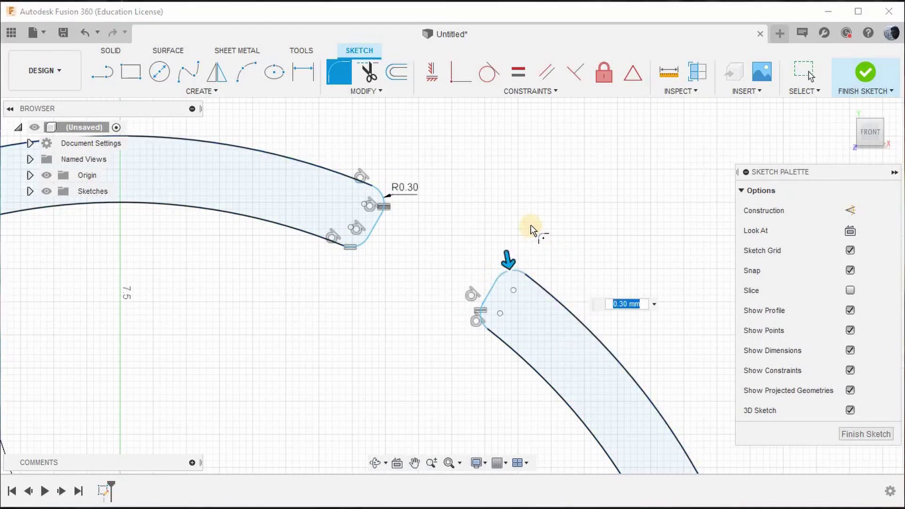
scroll(499, 234, "down", 5)
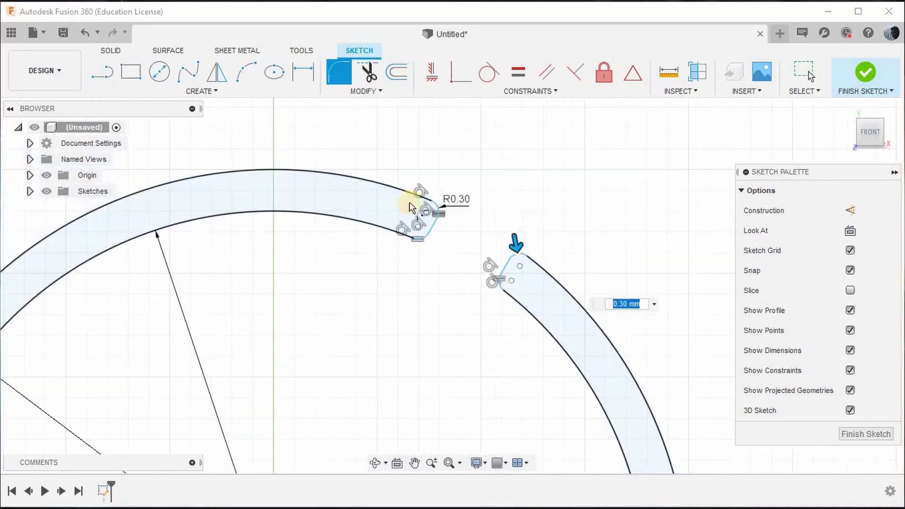
- Finish the sketch and extrude both ring profiles symmetrically to a 3 mm whole length
left_click(866, 72)
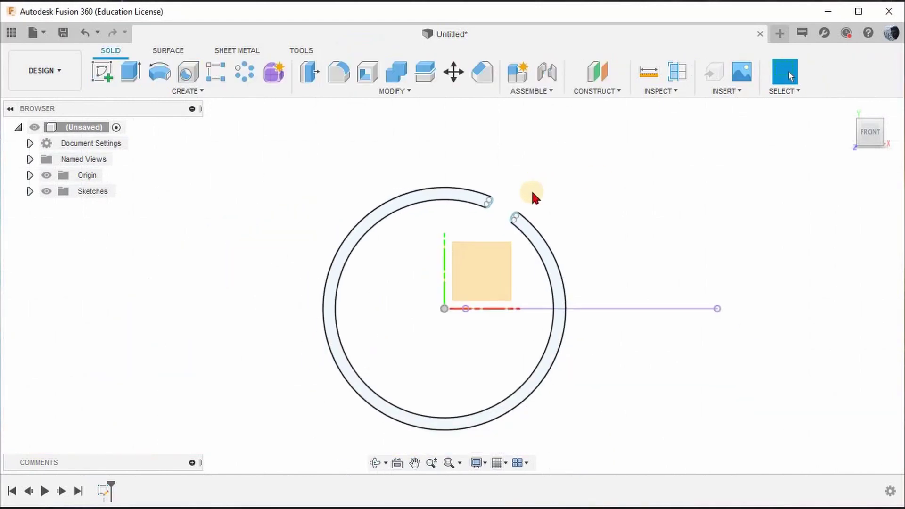
left_click(132, 72)
scroll(437, 197, "up", 2)
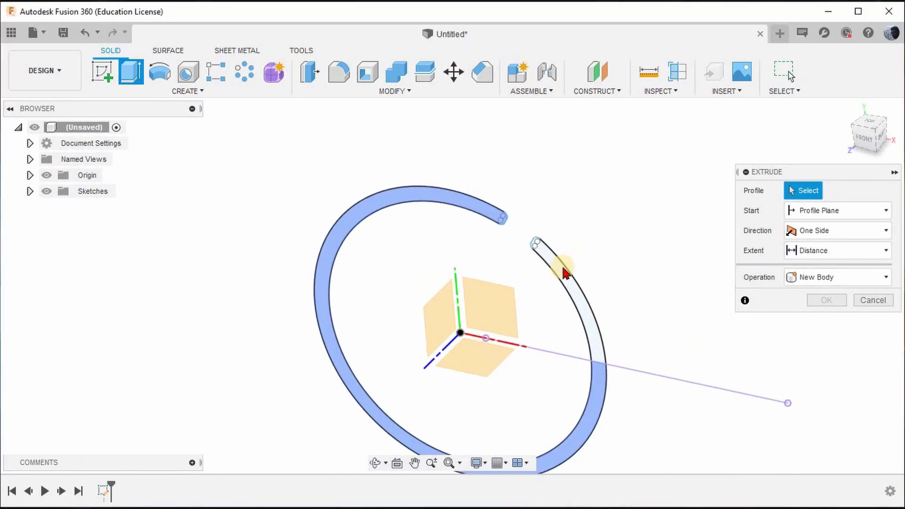
left_click(562, 272)
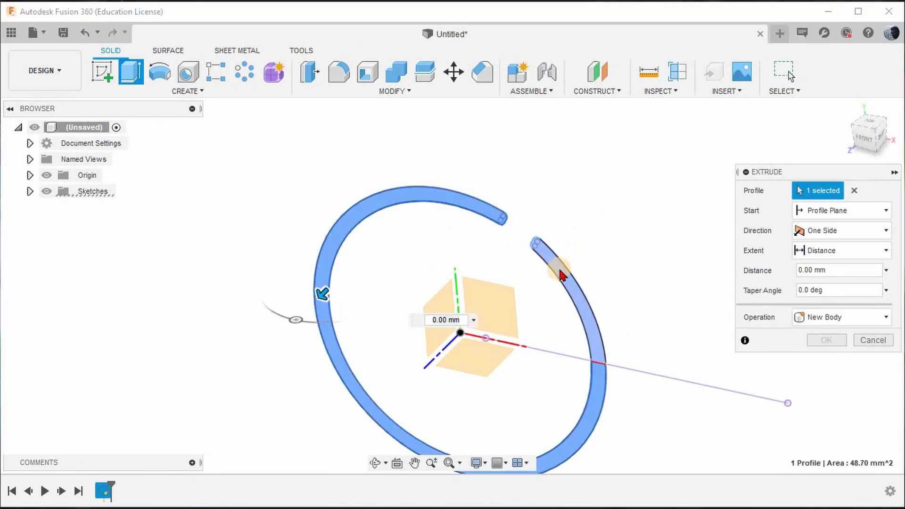
left_click(549, 260)
scroll(322, 159, "down", 2)
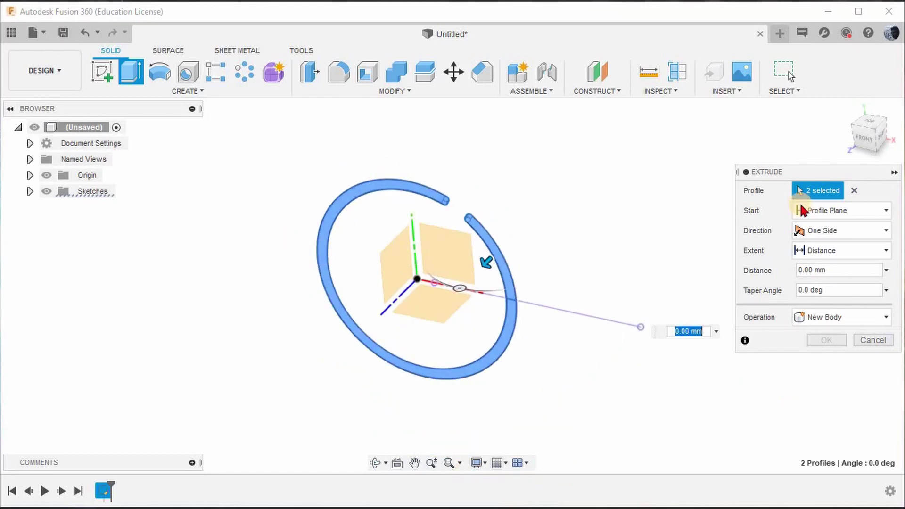
left_click(813, 229)
left_click(817, 281)
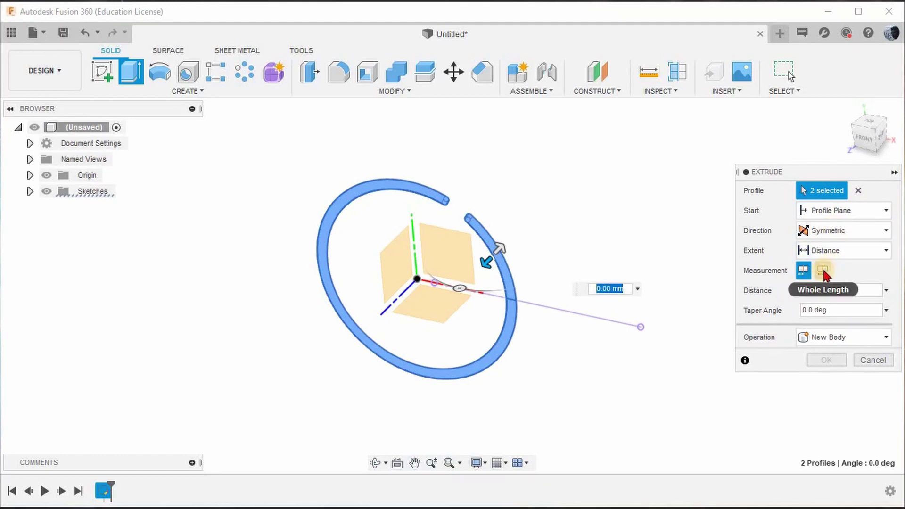
left_click(823, 270)
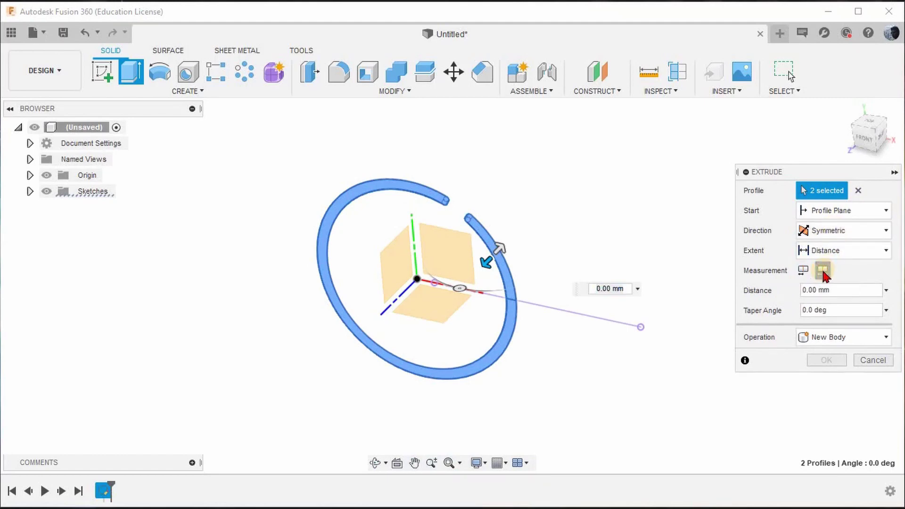
left_click_drag(838, 290, 781, 291)
type("3")
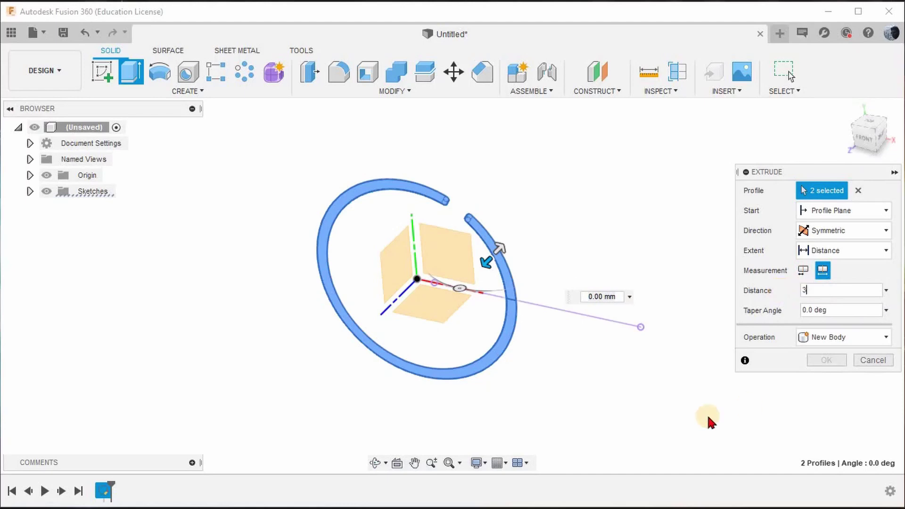
left_click(827, 360)
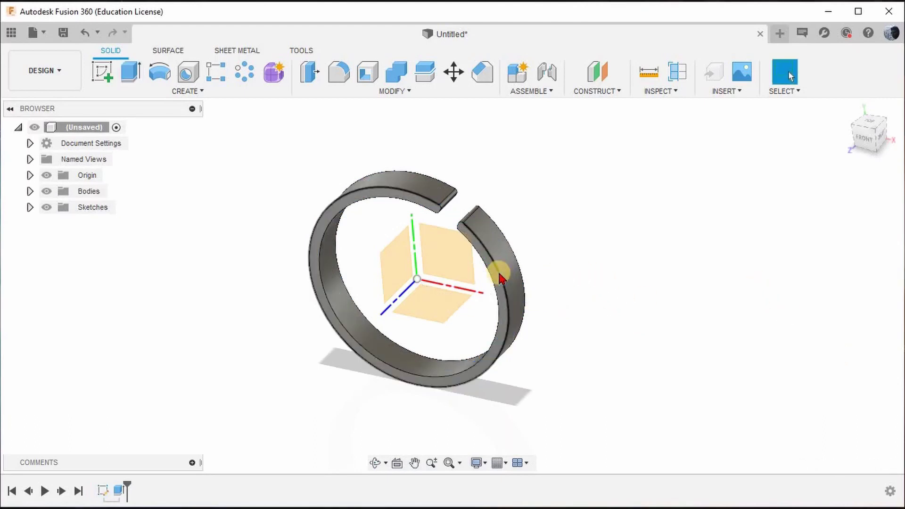
- Hide the Origin in the Browser and orbit the view around the ring
scroll(501, 268, "up", 3)
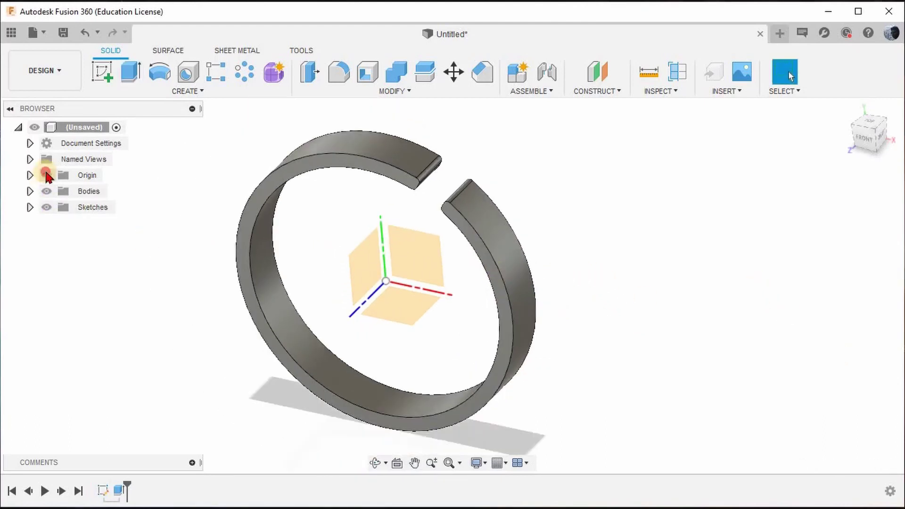
left_click(46, 175)
middle_click_drag(289, 217, 437, 217, "shift")
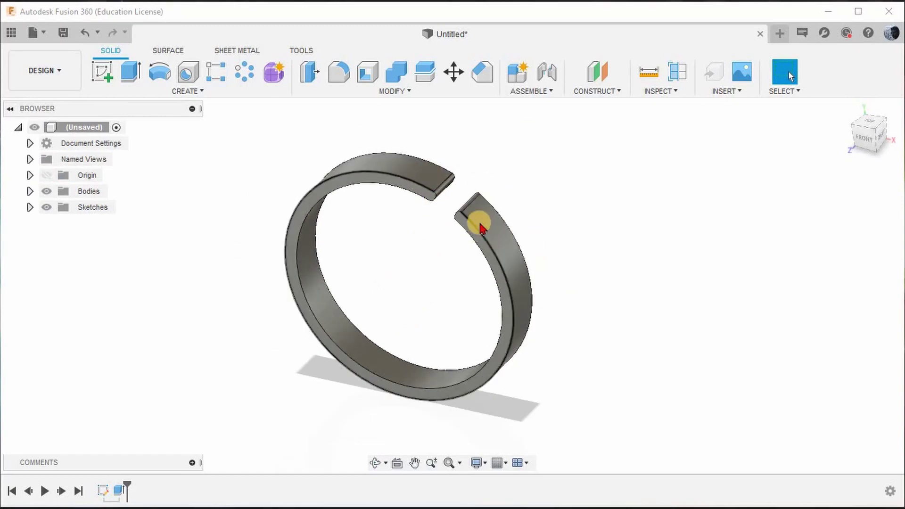
left_click(618, 92)
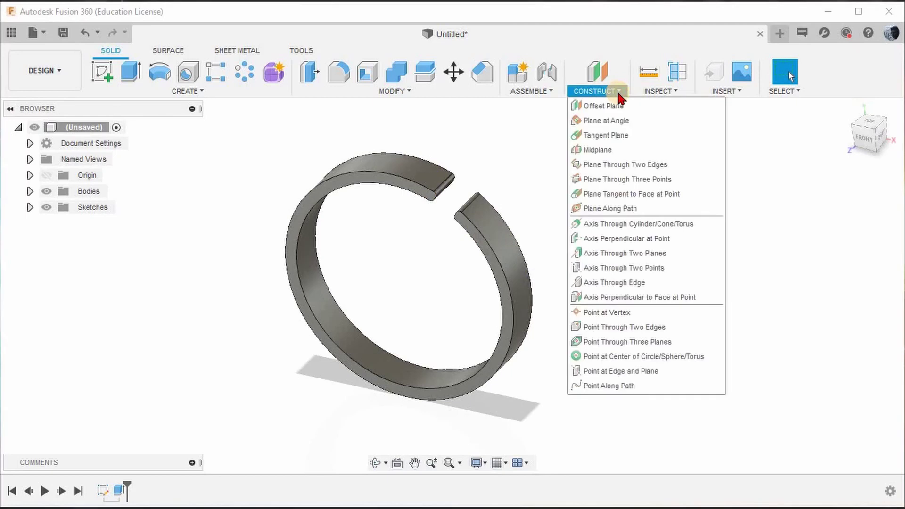
- Create a tangent plane on the ring's outer curved face and select it from above
left_click(599, 136)
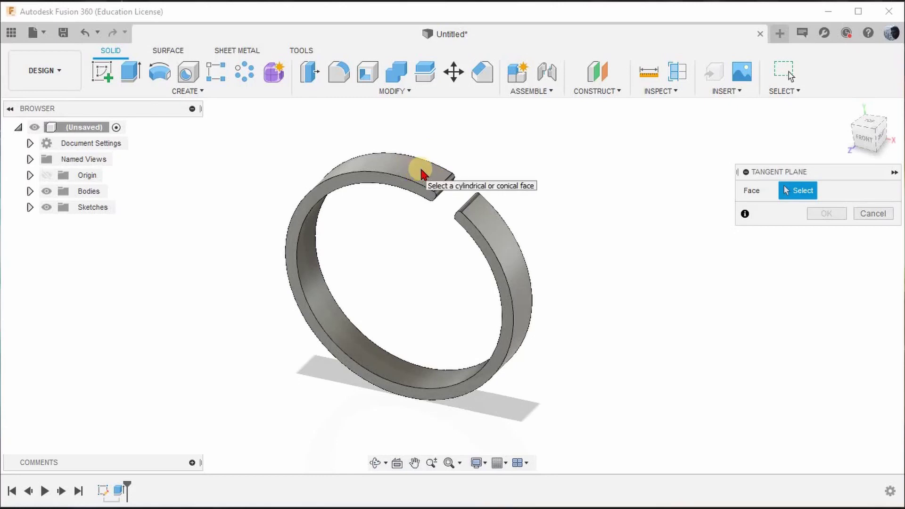
left_click(598, 91)
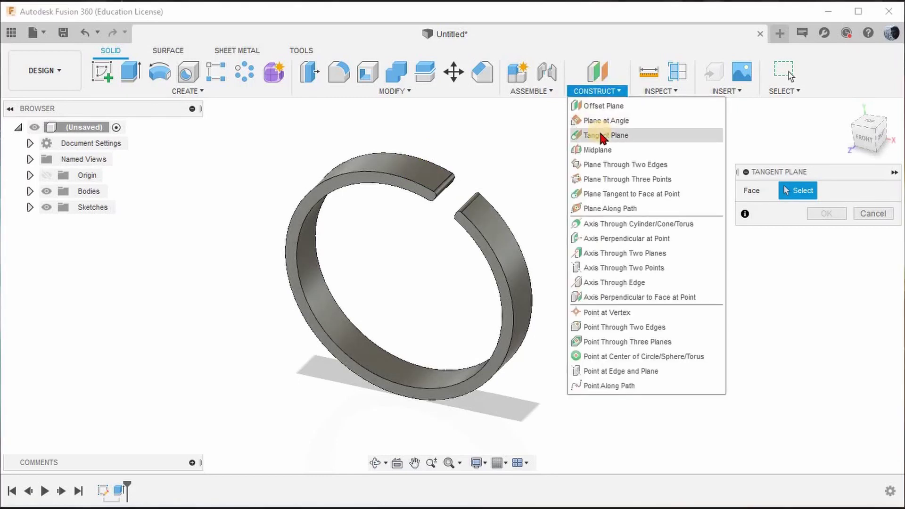
left_click(485, 128)
left_click(426, 176)
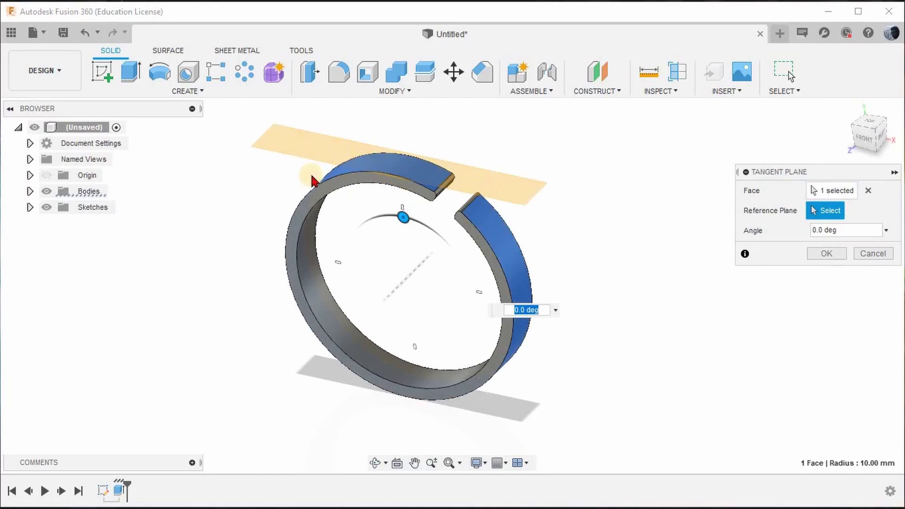
left_click(815, 255)
left_click(598, 162)
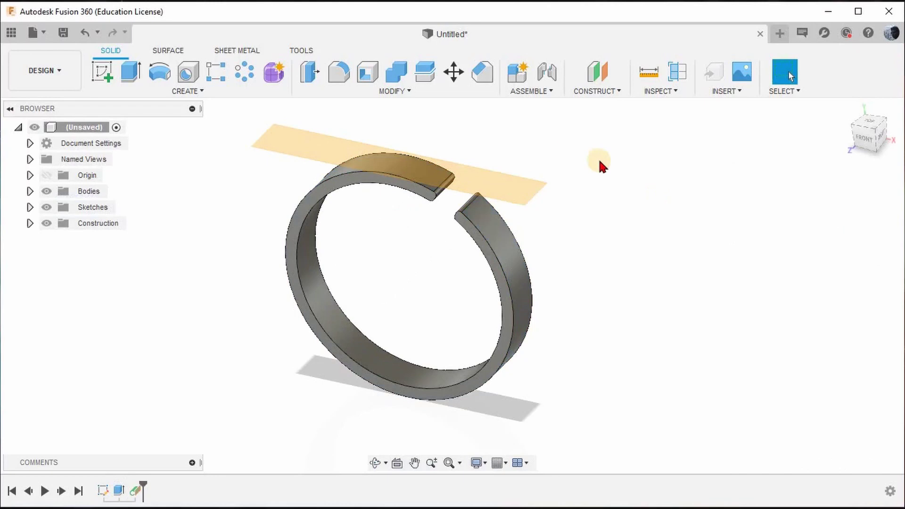
middle_click_drag(603, 163, 515, 233, "shift")
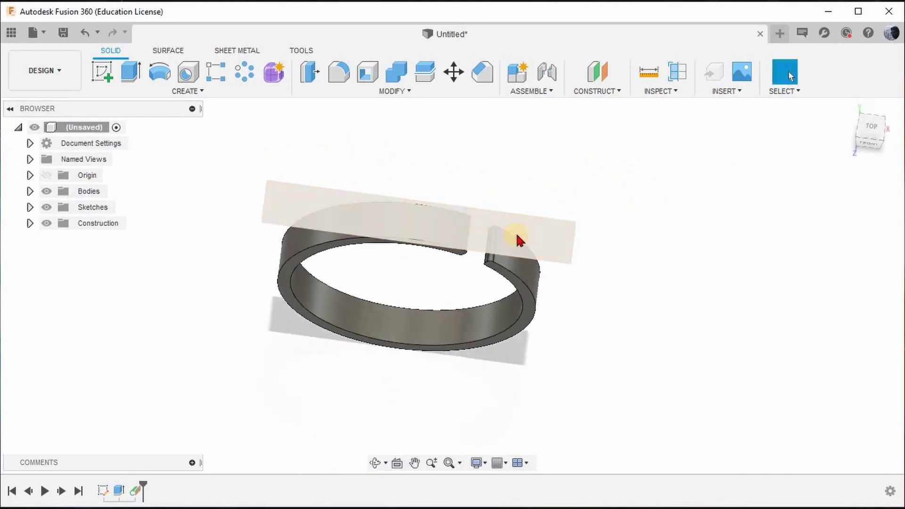
left_click(517, 235)
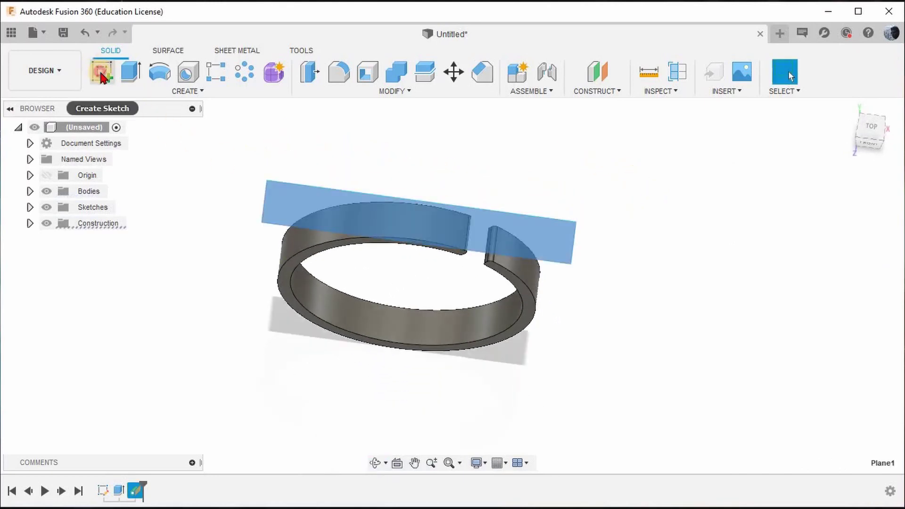
- Start a sketch on Plane1 and zoom in on the ring's outer band
left_click(101, 74)
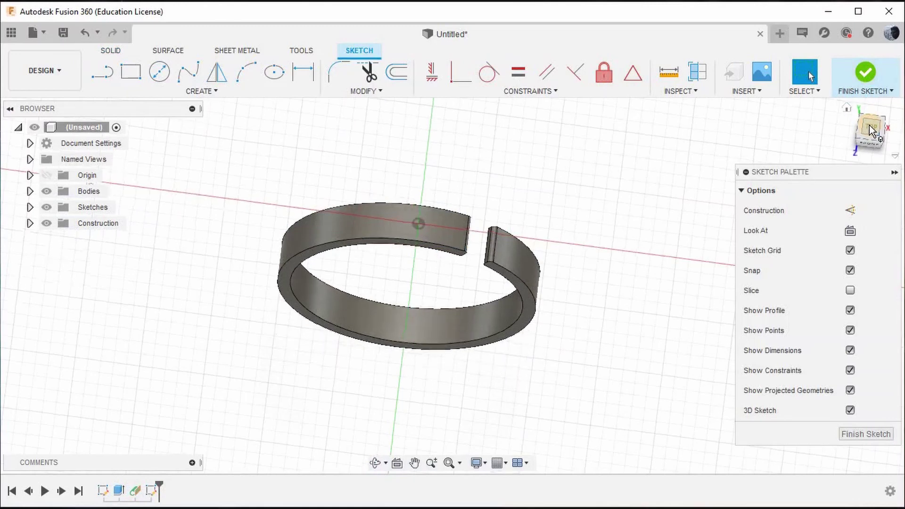
scroll(447, 304, "up", 3)
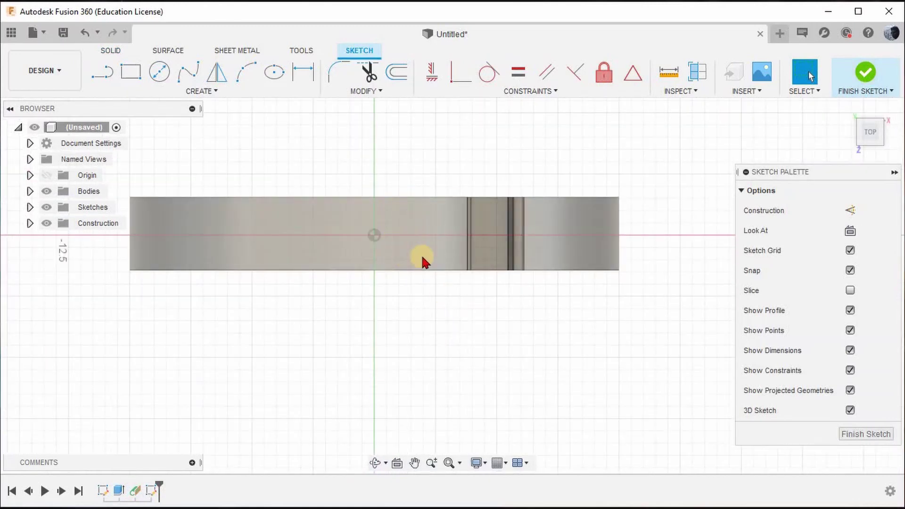
scroll(420, 238, "up", 2)
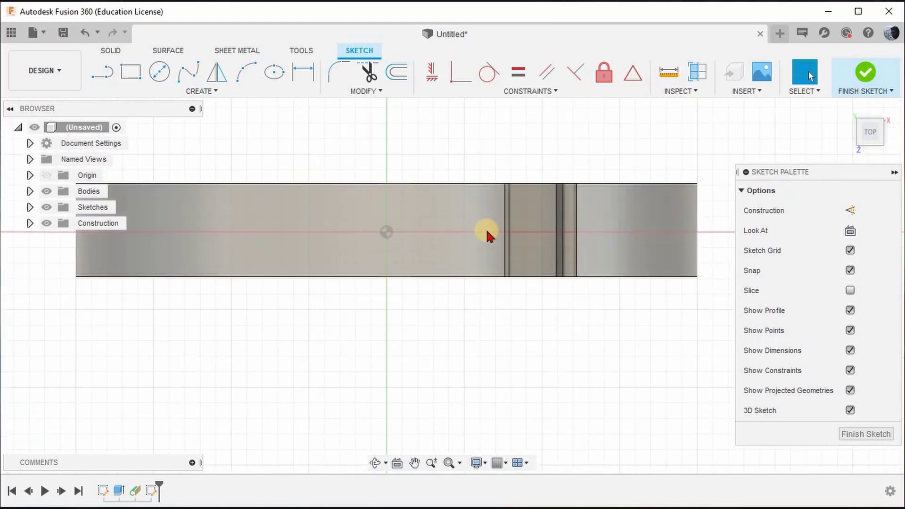
scroll(417, 229, "down", 1)
scroll(420, 227, "up", 2)
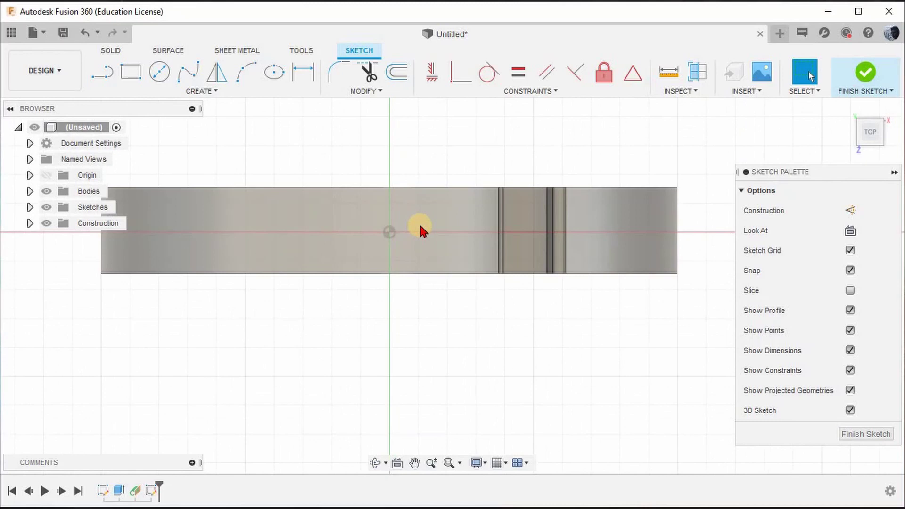
left_click(131, 71)
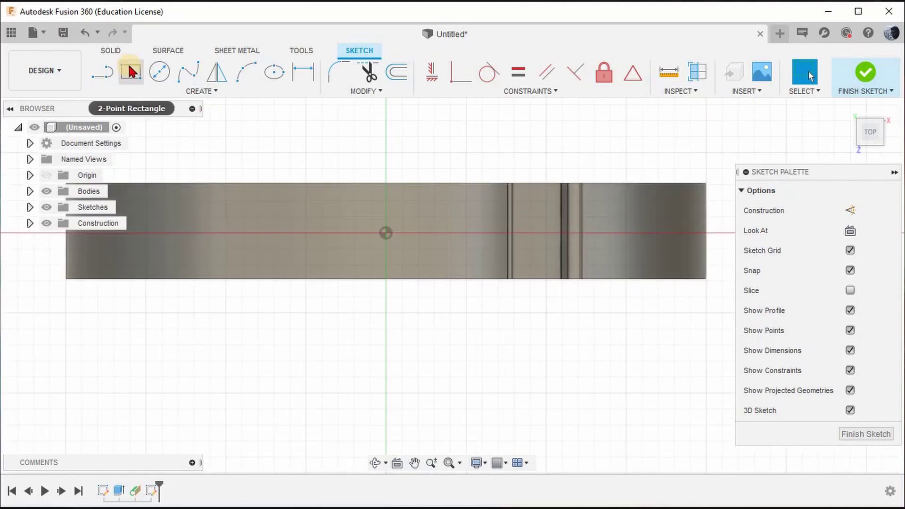
- Draw a two-point rectangle on the tangent-plane sketch above the ring
scroll(377, 297, "down", 2)
left_click(386, 232)
scroll(477, 173, "up", 2)
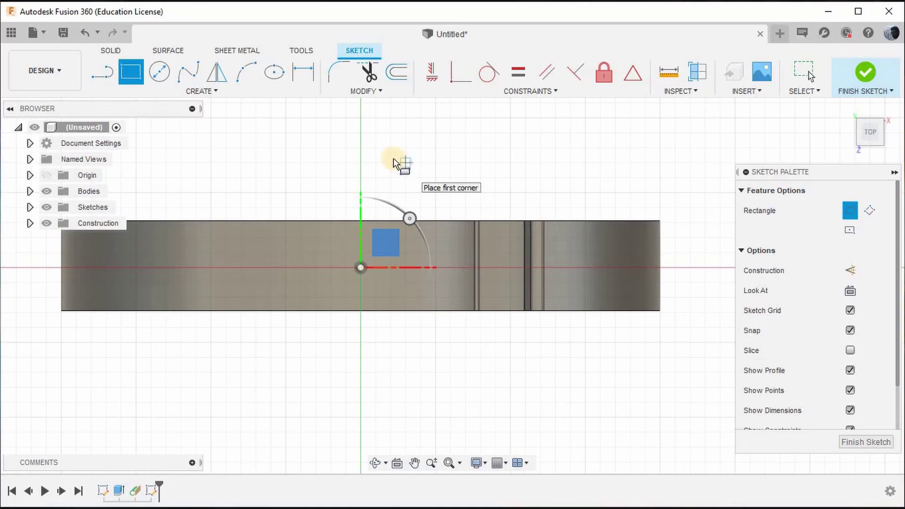
left_click(391, 134)
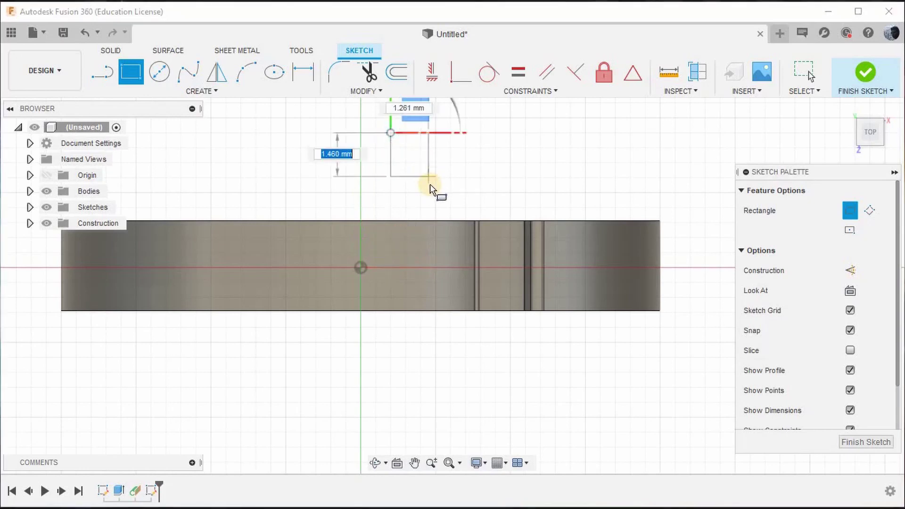
key("Escape")
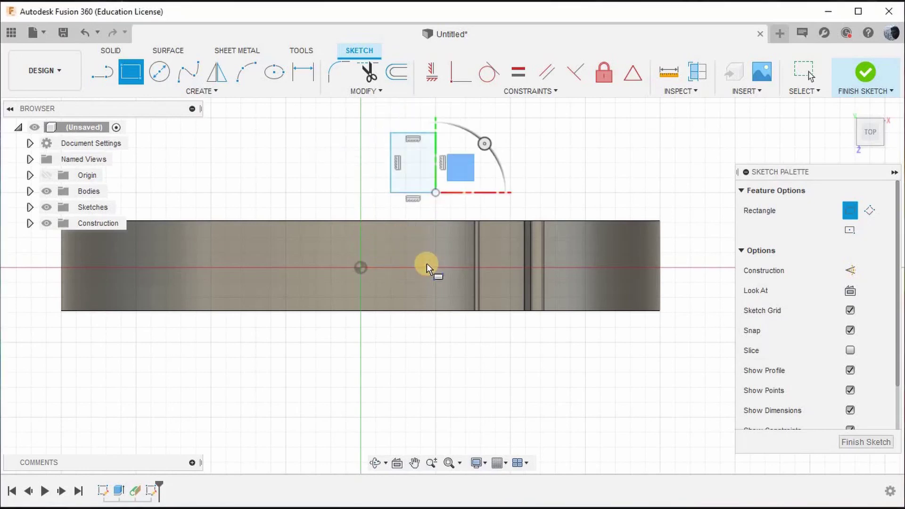
scroll(427, 262, "down", 2)
scroll(429, 189, "up", 2)
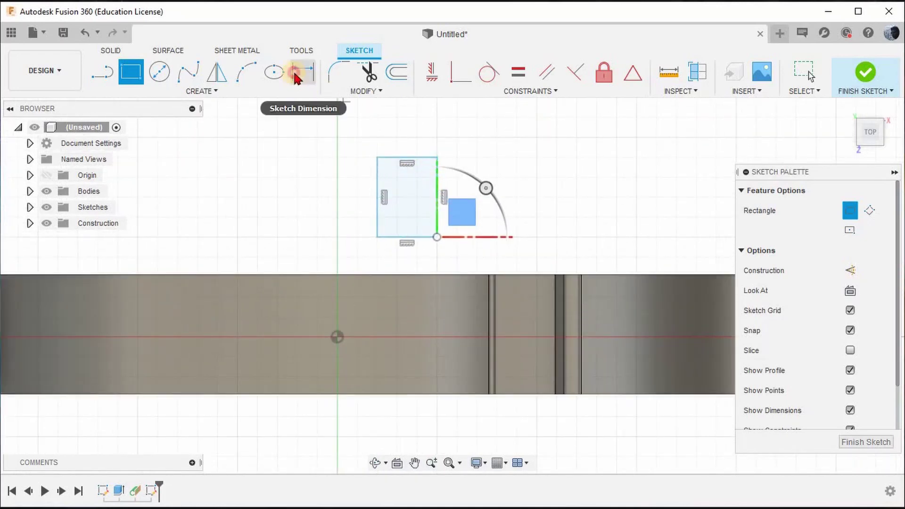
- Dimension the rectangle to 1.50 mm wide and 1.5 mm tall
left_click(308, 76)
left_click(377, 214)
left_click(437, 216)
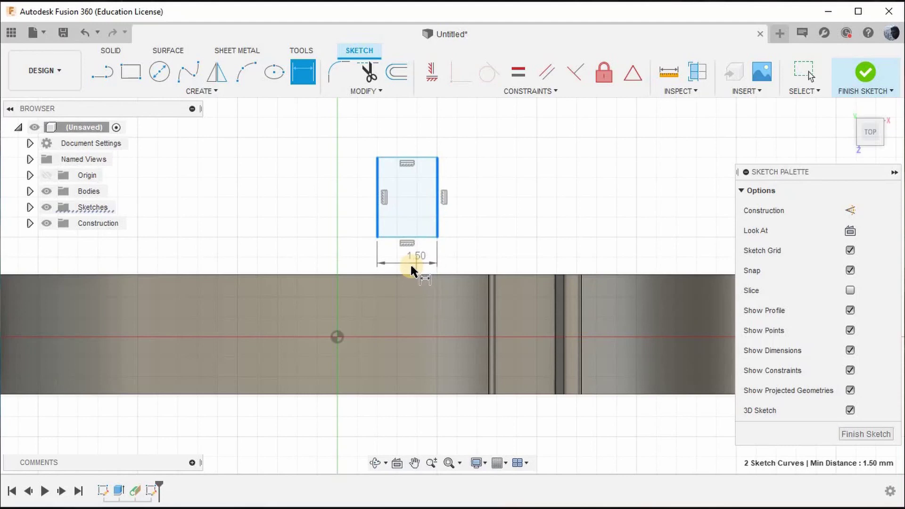
left_click(409, 264)
key("Return")
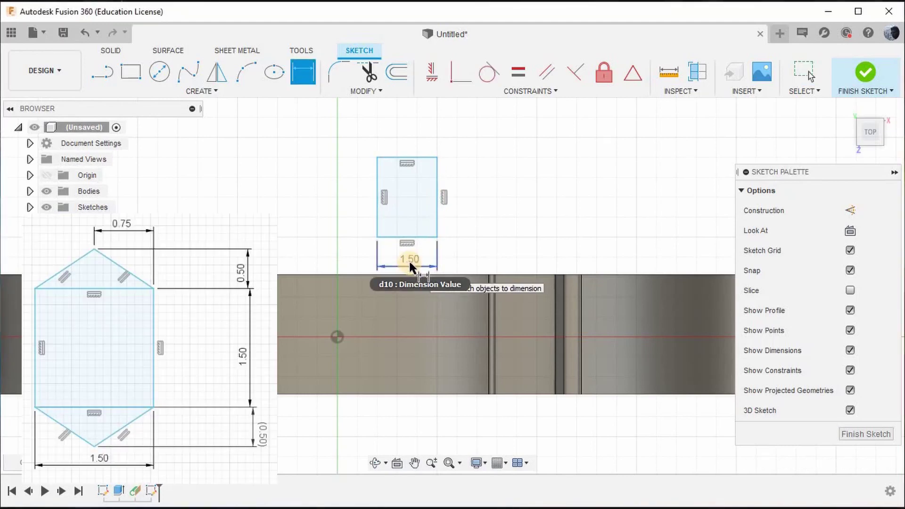
left_click(437, 197)
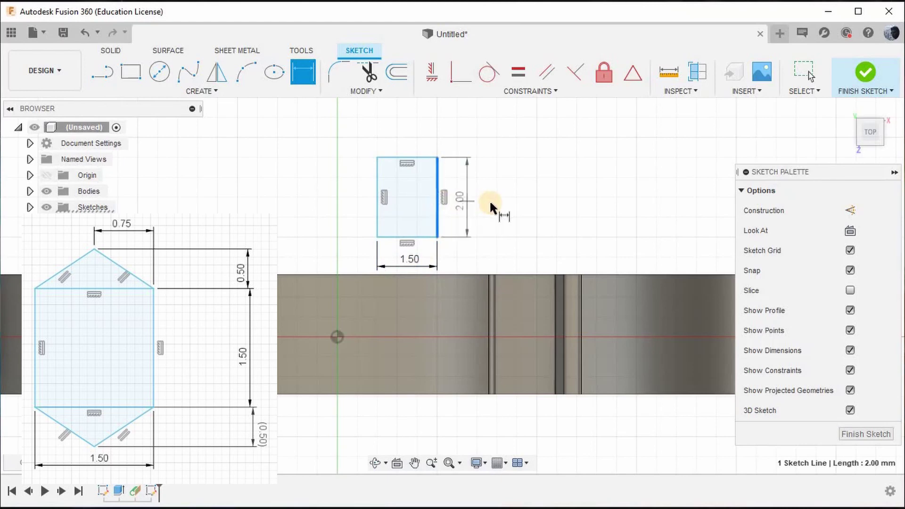
left_click(486, 202)
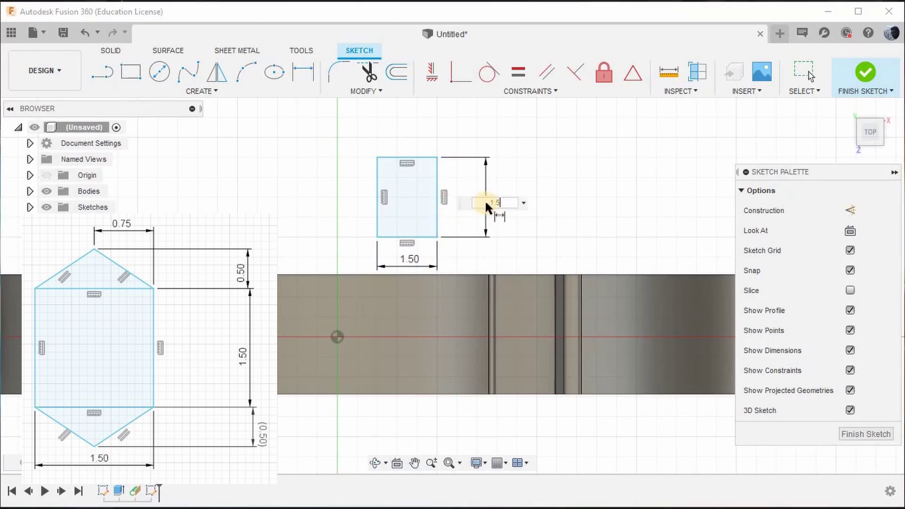
type("1.5")
key("Return")
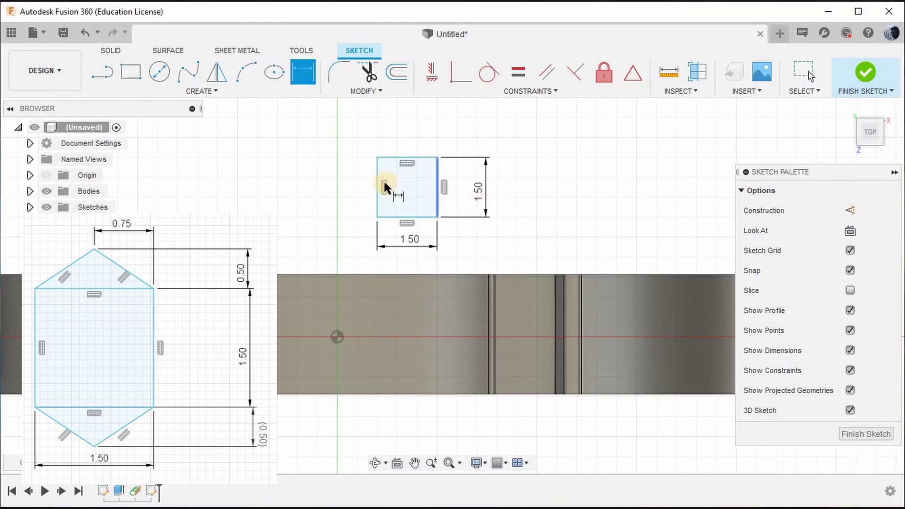
scroll(410, 142, "up", 1)
- Draw a two-line triangular peak above the square, from its top-left to top-right corner
left_click(102, 72)
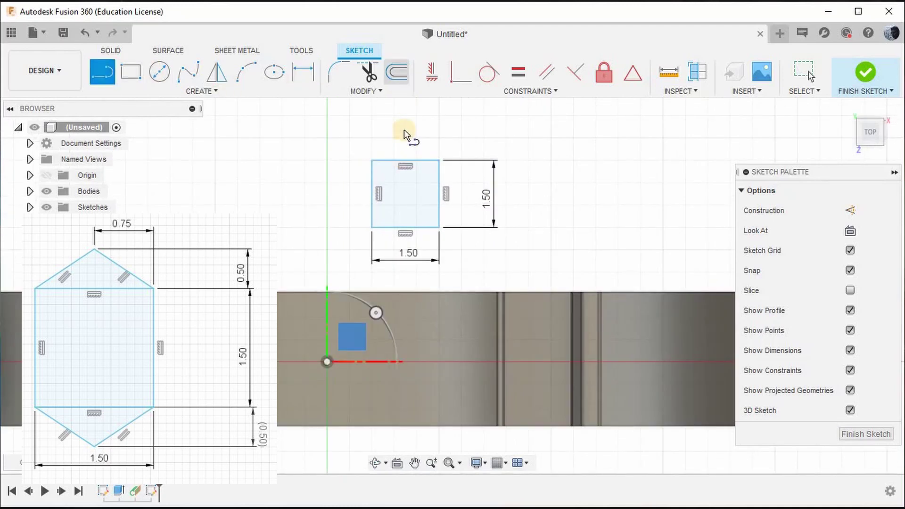
left_click(372, 159)
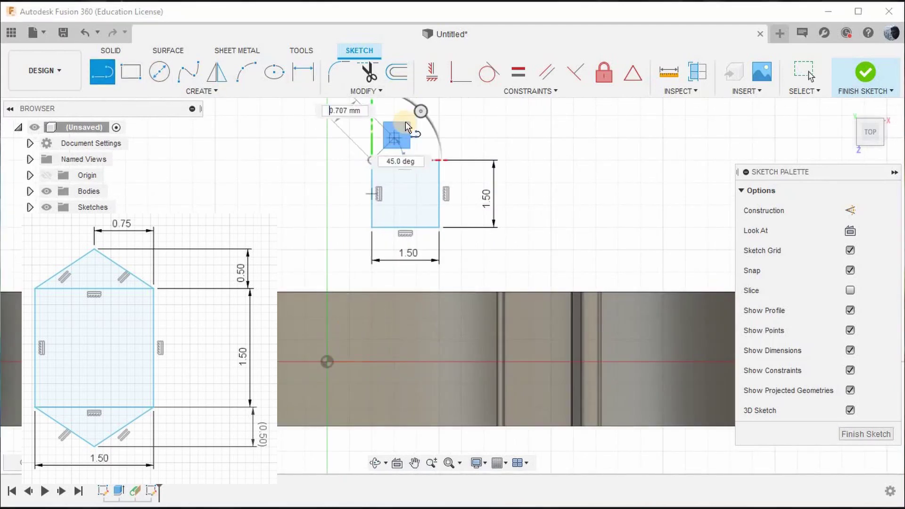
scroll(410, 113, "up", 2)
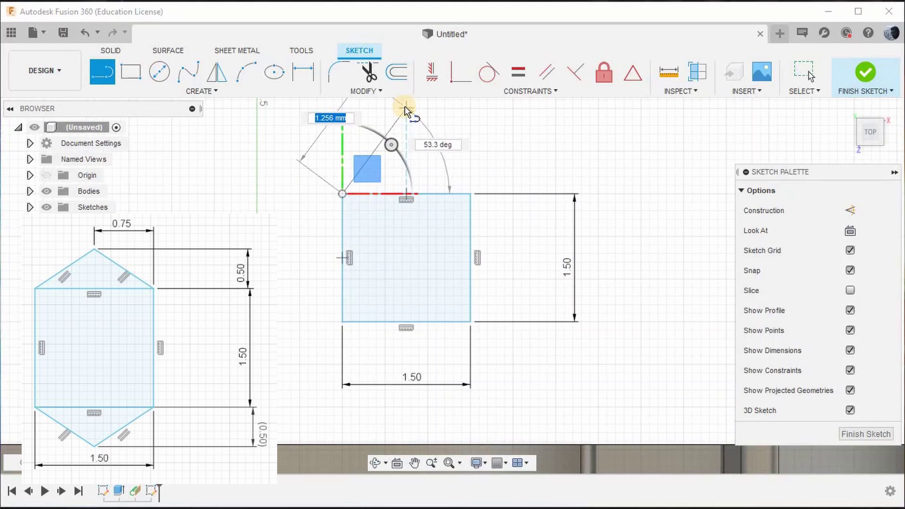
left_click(406, 106)
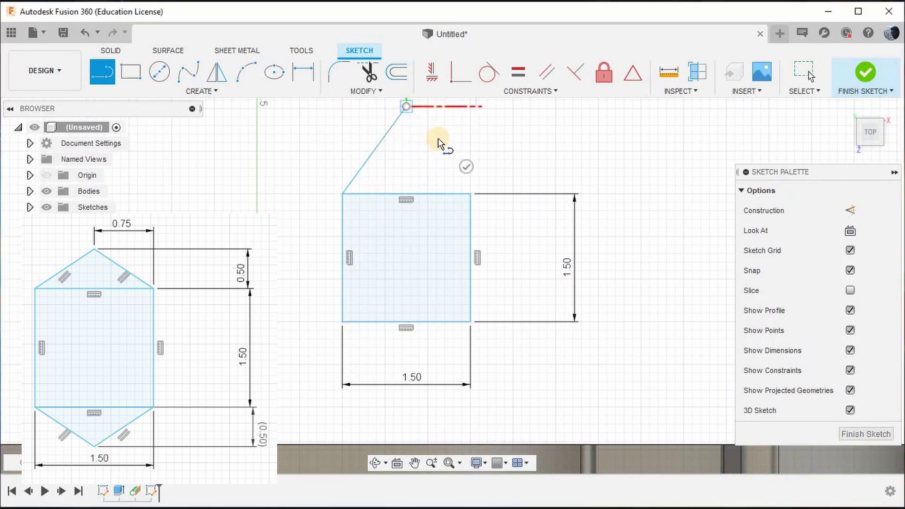
left_click(471, 193)
scroll(472, 193, "down", 2)
scroll(422, 292, "up", 2)
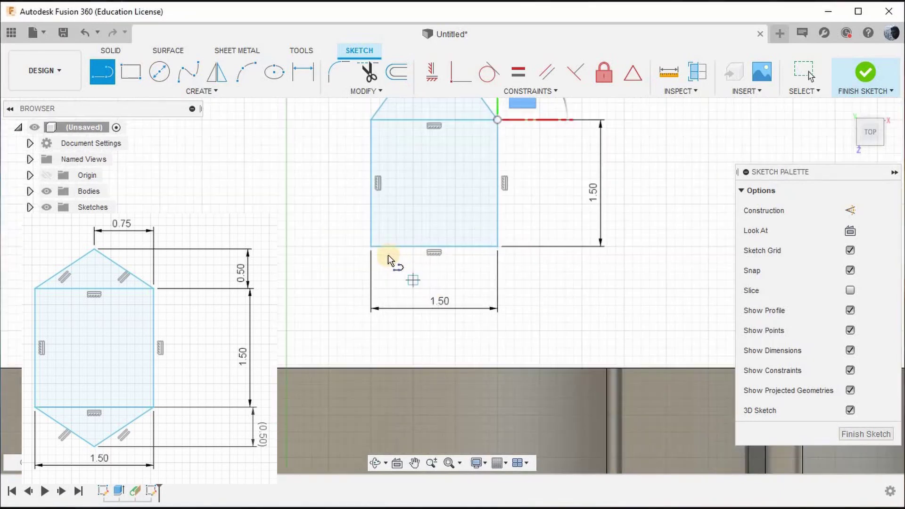
- Draw a matching two-line peak below the square, from its bottom-left to bottom-right corner
left_click(371, 248)
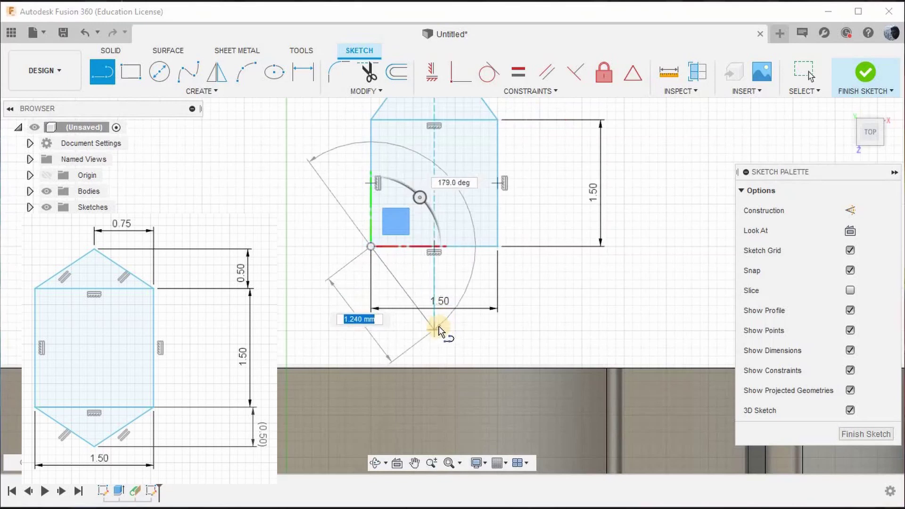
left_click(434, 332)
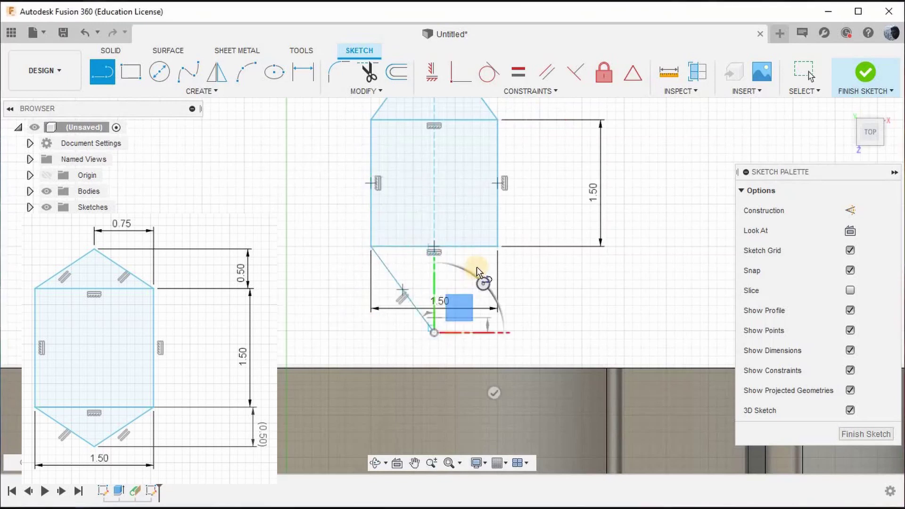
left_click(497, 244)
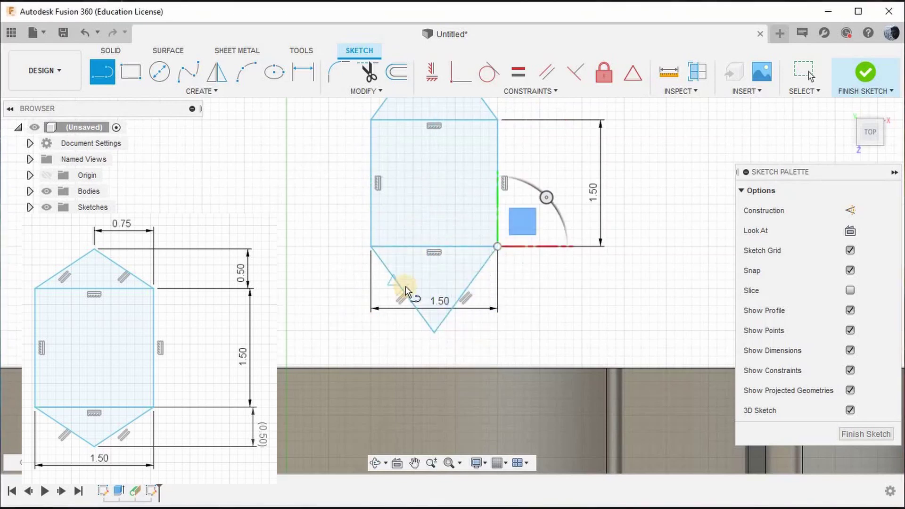
scroll(406, 287, "down", 2)
scroll(510, 140, "up", 1)
- Dimension the top apex height above the square as 0.50
left_click(301, 73)
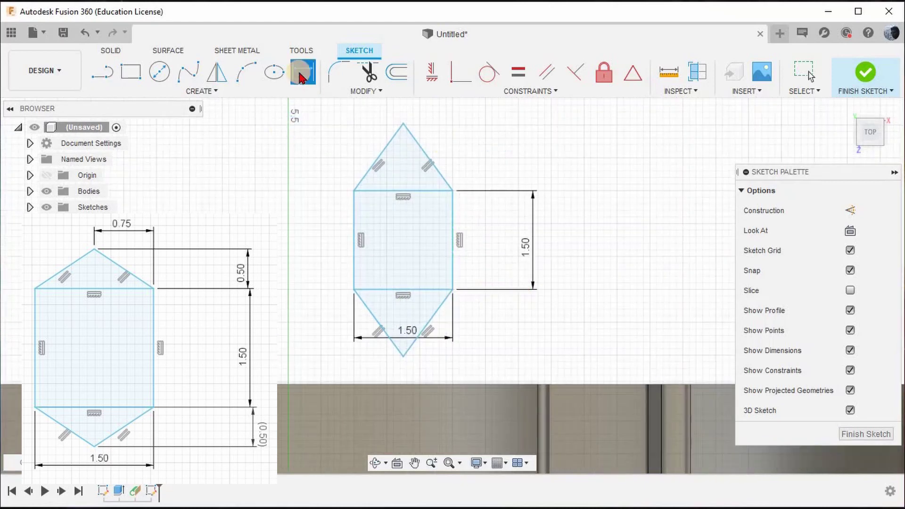
left_click(402, 190)
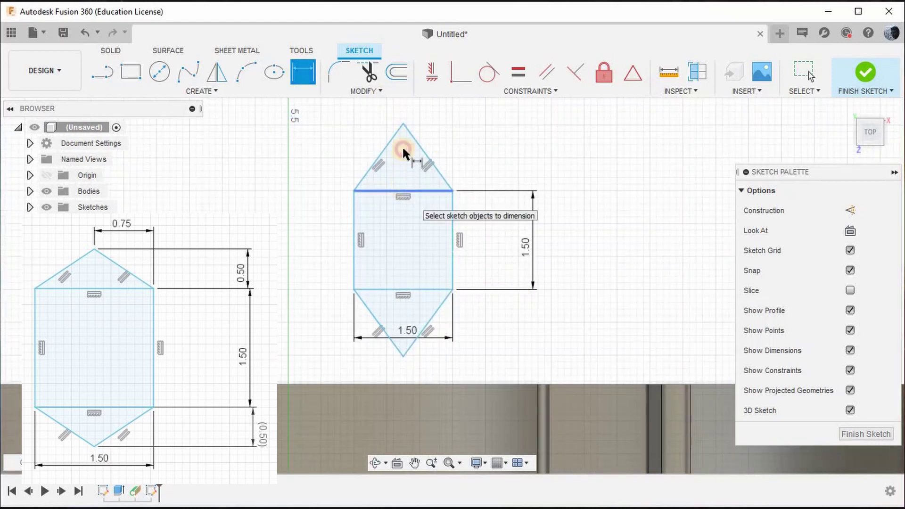
left_click(403, 125)
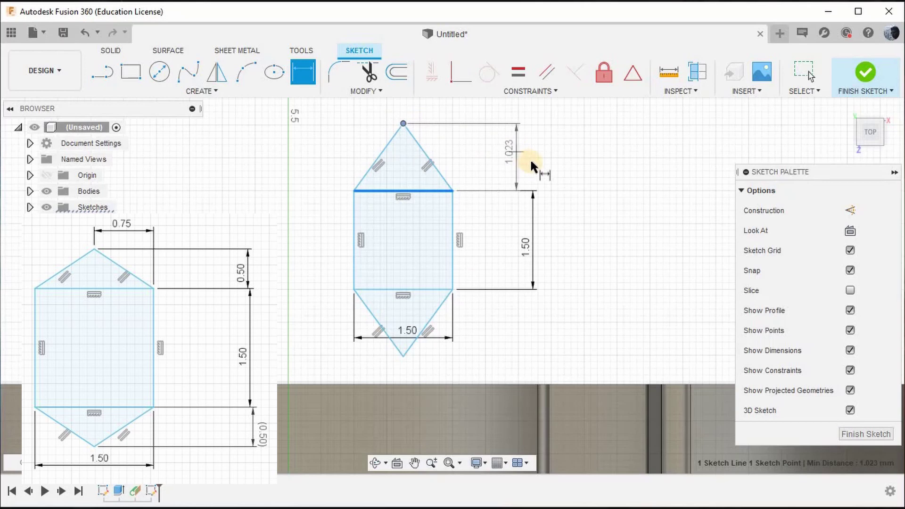
left_click(529, 161)
type("0.5")
key("Return")
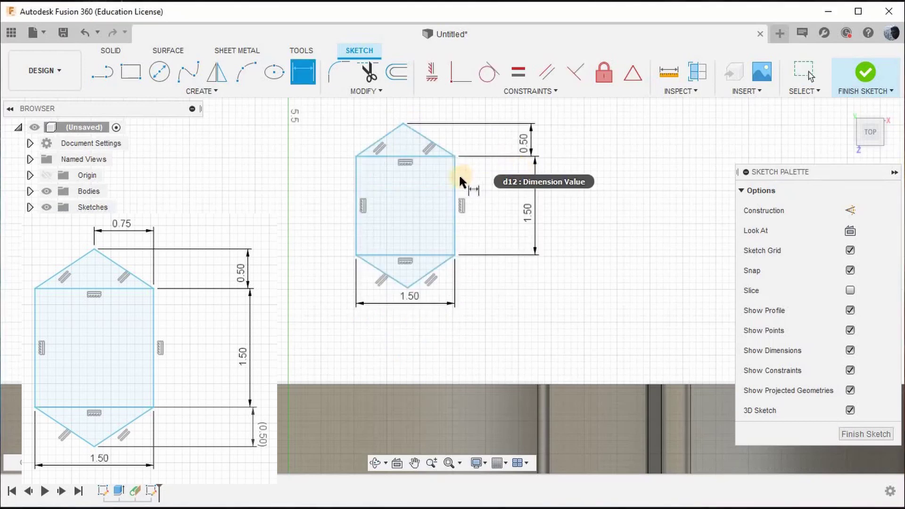
- Dimension the apex's horizontal offset from the upper-right corner as 0.75
scroll(423, 134, "up", 2)
left_click(405, 138)
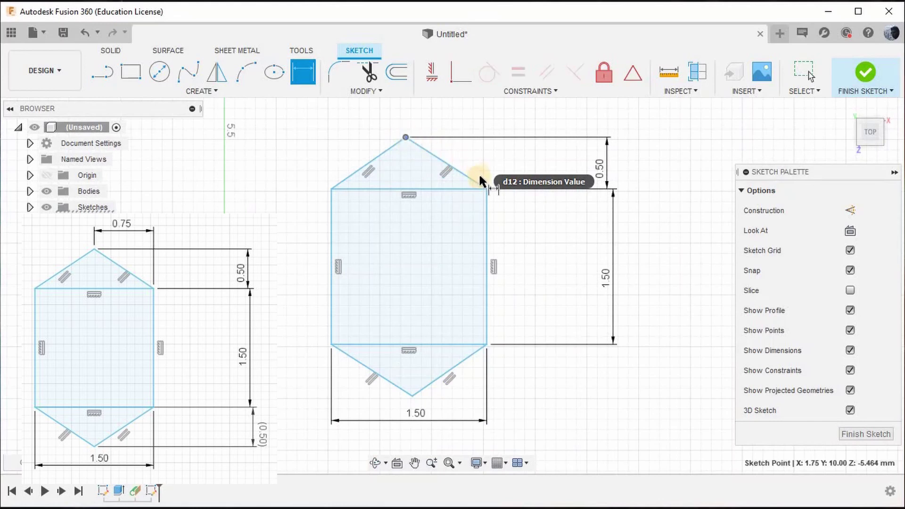
left_click(485, 186)
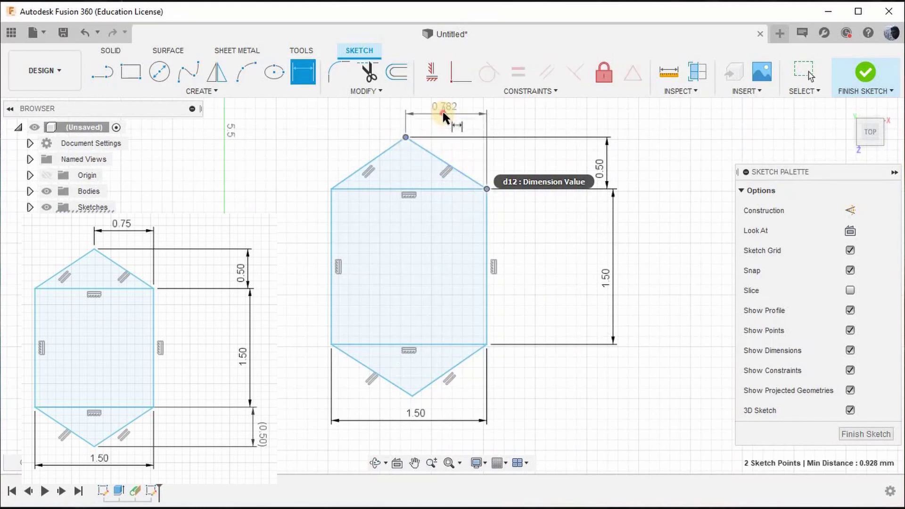
left_click(443, 111)
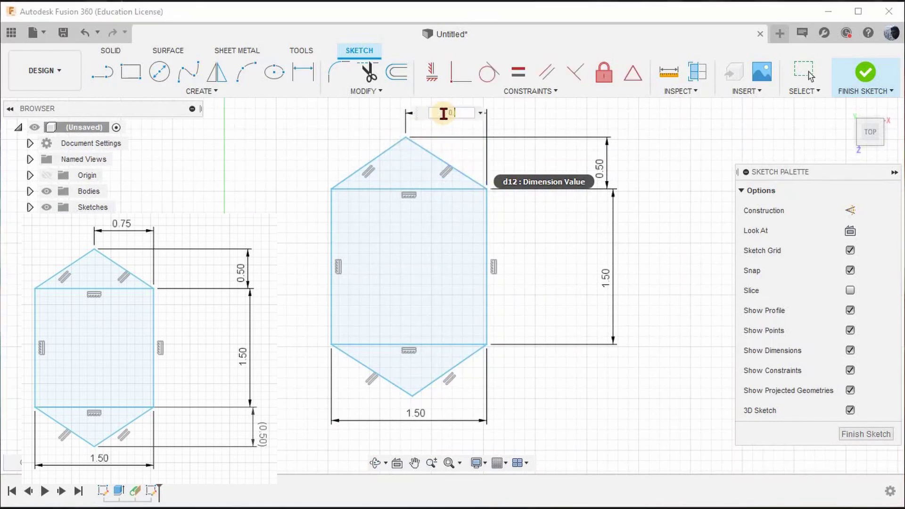
key("Return")
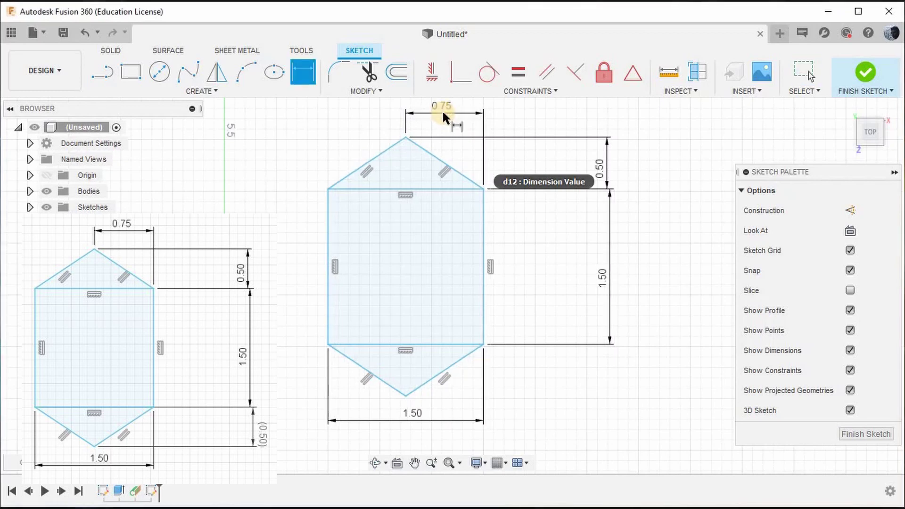
- Add the 1.50 bottom width and a driven dimension for the bottom point's height
scroll(411, 222, "down", 3)
scroll(412, 227, "up", 3)
scroll(411, 226, "down", 2)
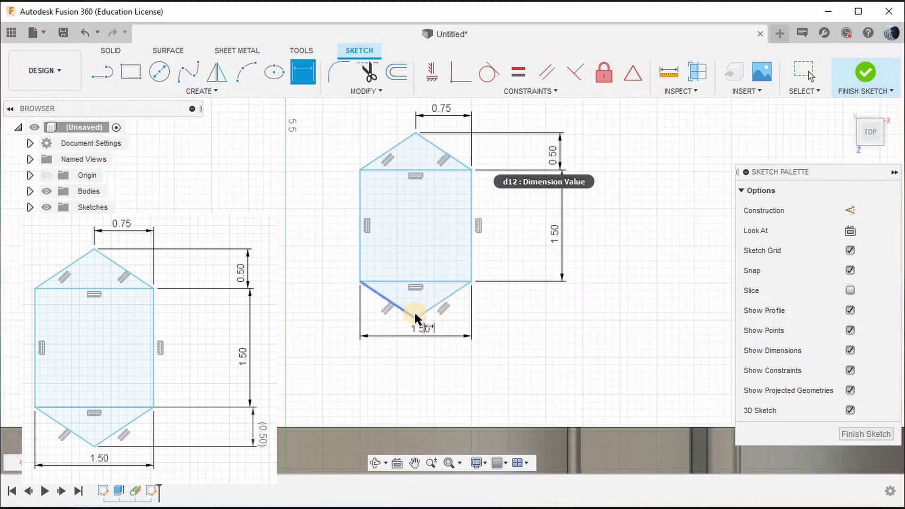
scroll(415, 316, "up", 2)
scroll(427, 316, "down", 2)
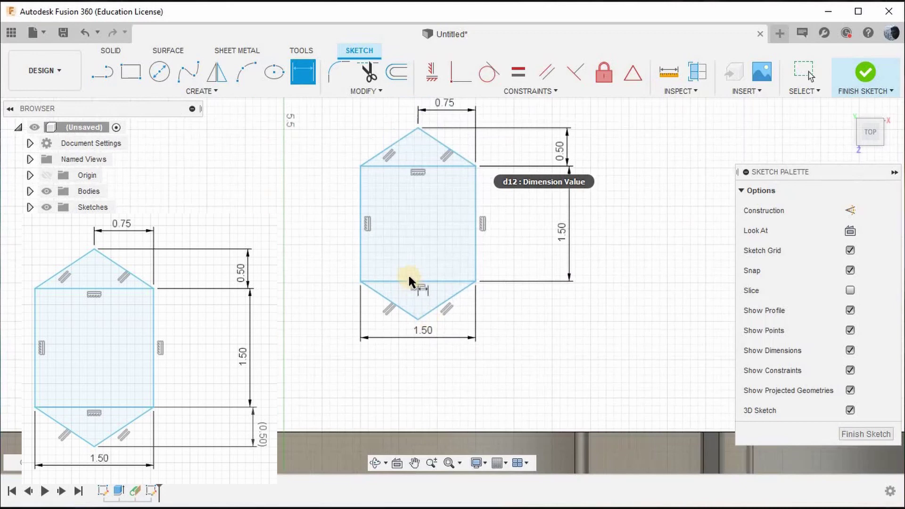
scroll(412, 254, "up", 1)
left_click(417, 323)
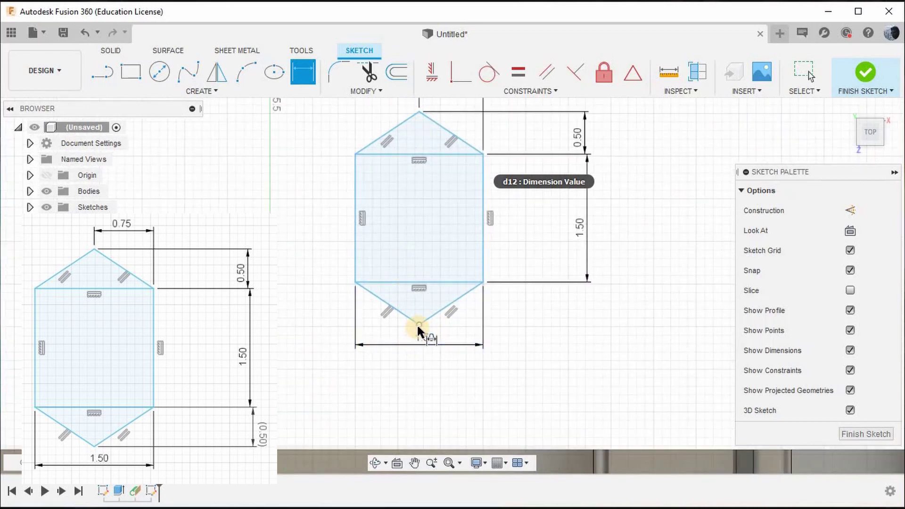
left_click(435, 282)
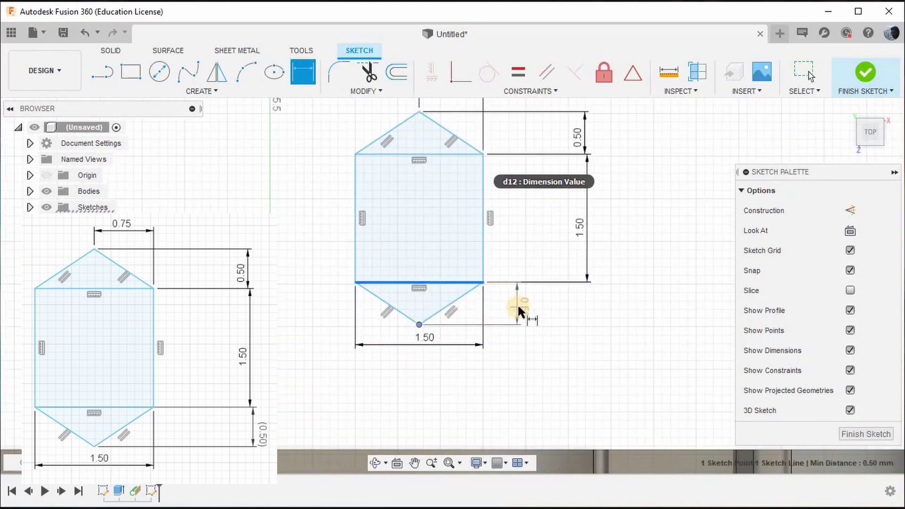
left_click(590, 311)
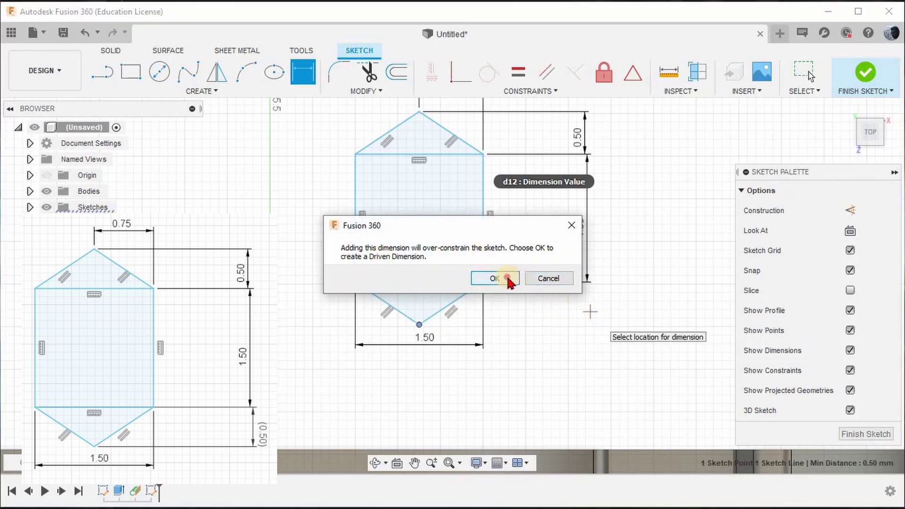
left_click(494, 278)
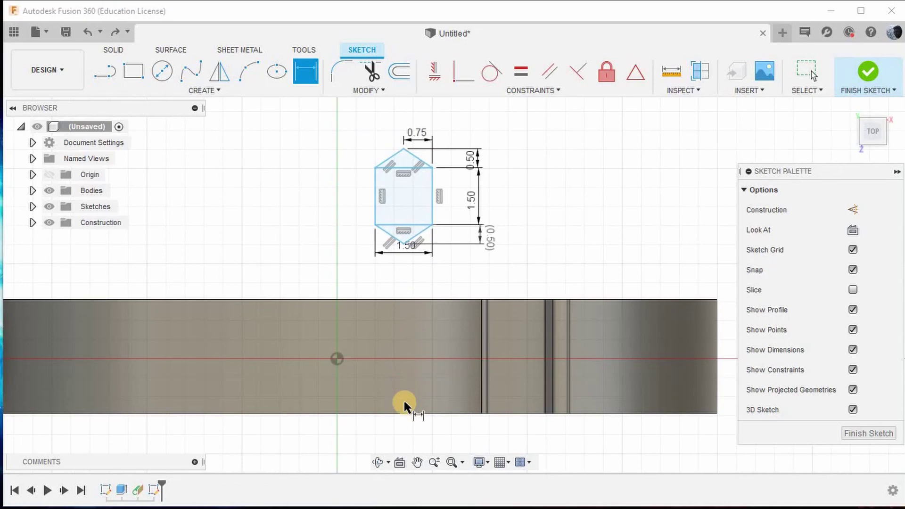
- Select the whole hexagon sketch for Move/Copy, with the pivot at its bottom vertex
left_click(377, 91)
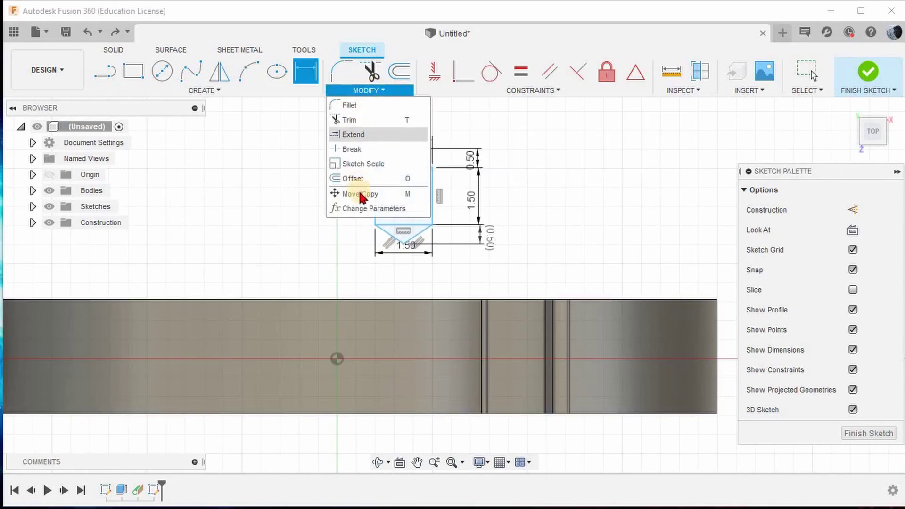
left_click(361, 194)
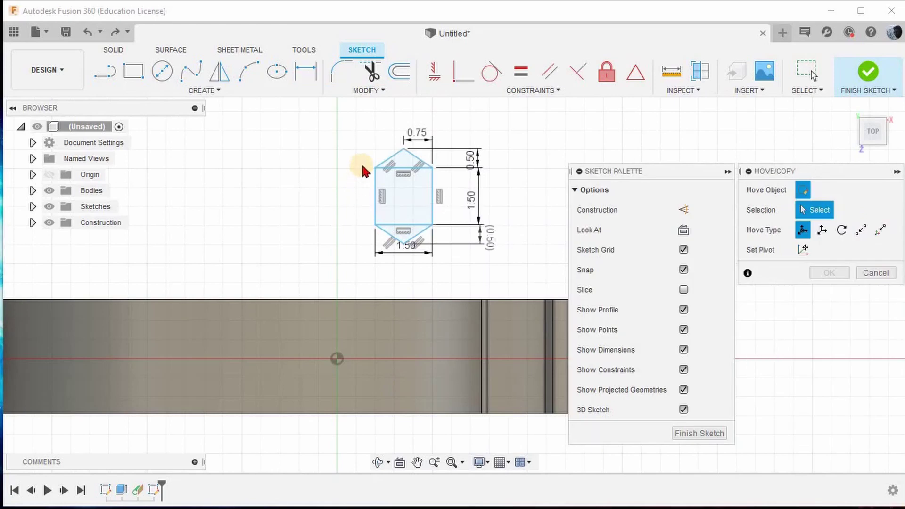
left_click_drag(455, 168, 474, 273)
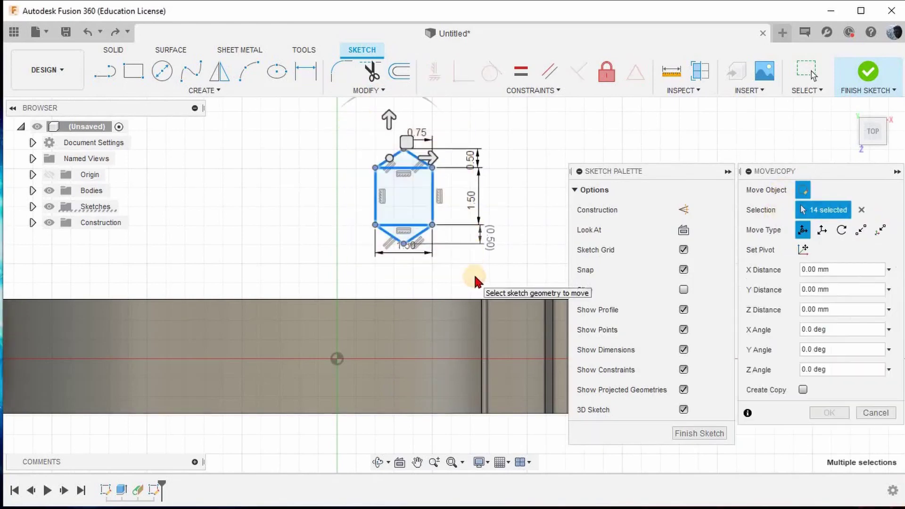
left_click(803, 249)
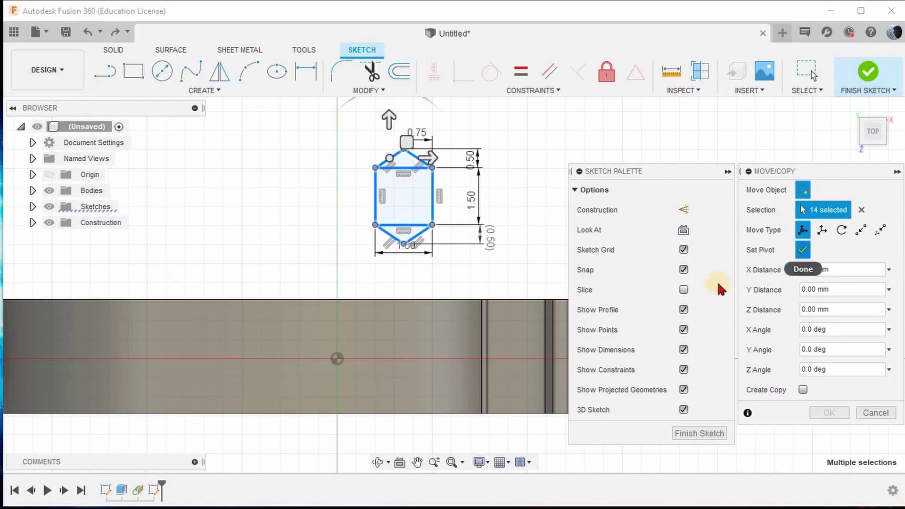
left_click(403, 244)
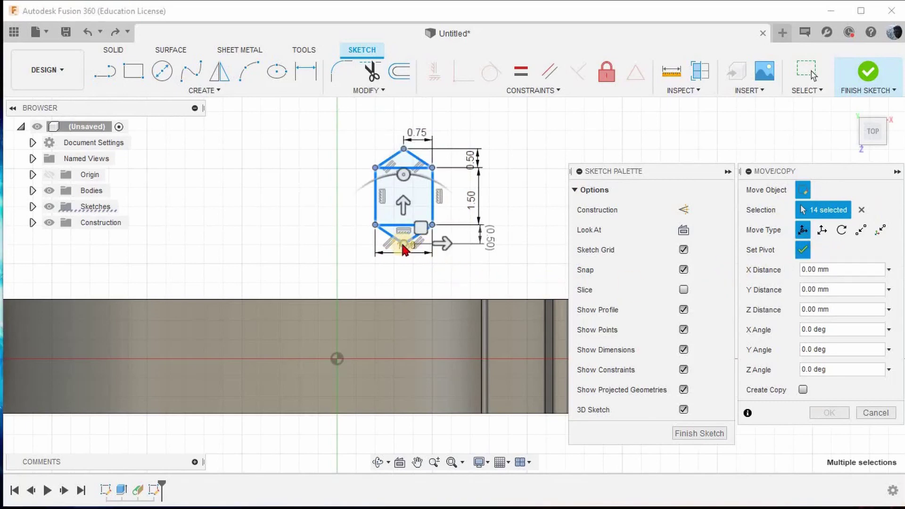
left_click(801, 254)
- Move the hexagon -4.20 mm along Y and confirm the move
middle_click_drag(315, 187, 409, 269)
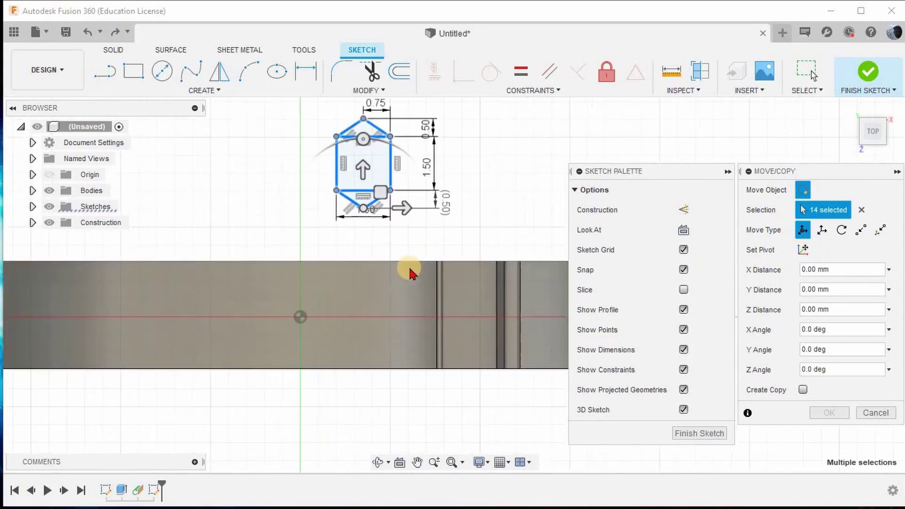
left_click_drag(356, 159, 359, 321)
scroll(361, 320, "up", 2)
scroll(358, 325, "up", 2)
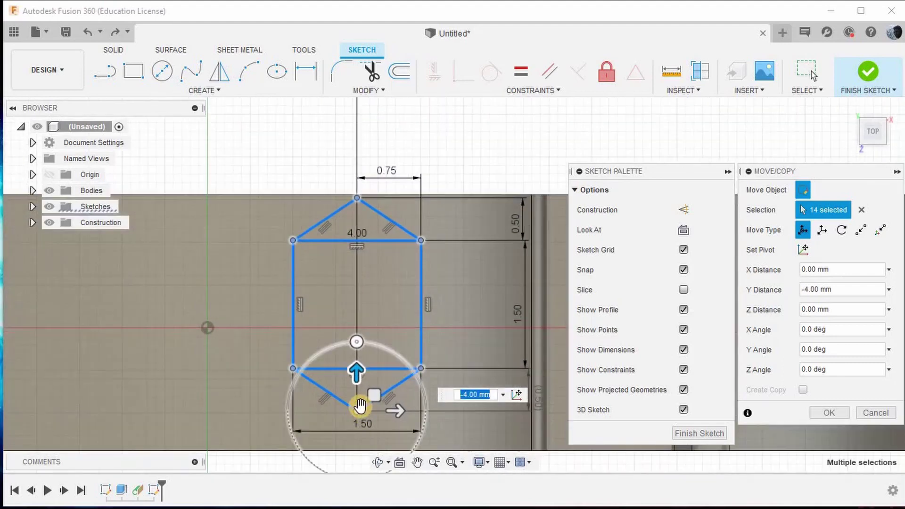
mouse_move(353, 387)
left_mouse_down()
mouse_move(354, 406)
mouse_move(355, 391)
left_mouse_up()
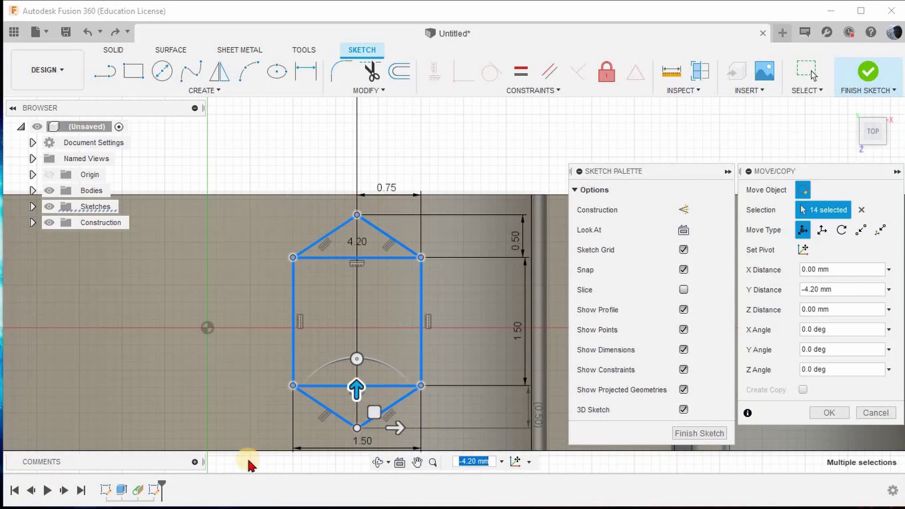
left_click(832, 414)
scroll(429, 194, "down", 5)
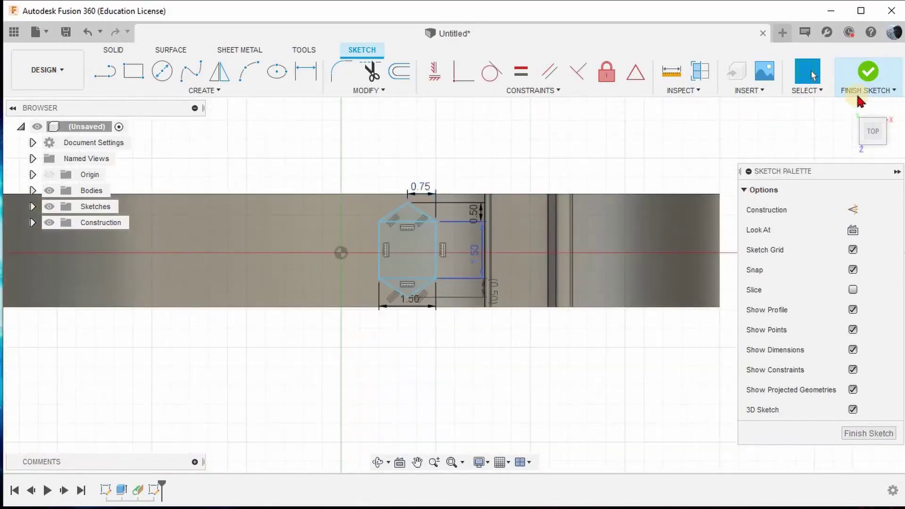
- Finish the sketch and orbit to an angled view of the split ring
left_click(869, 72)
scroll(549, 297, "down", 5)
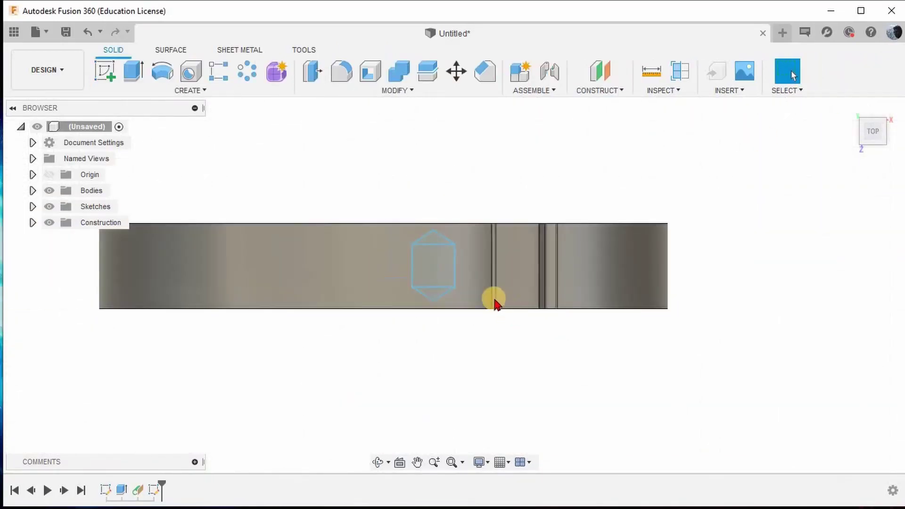
middle_click_drag(539, 255, 493, 289, "shift")
scroll(493, 180, "down", 3)
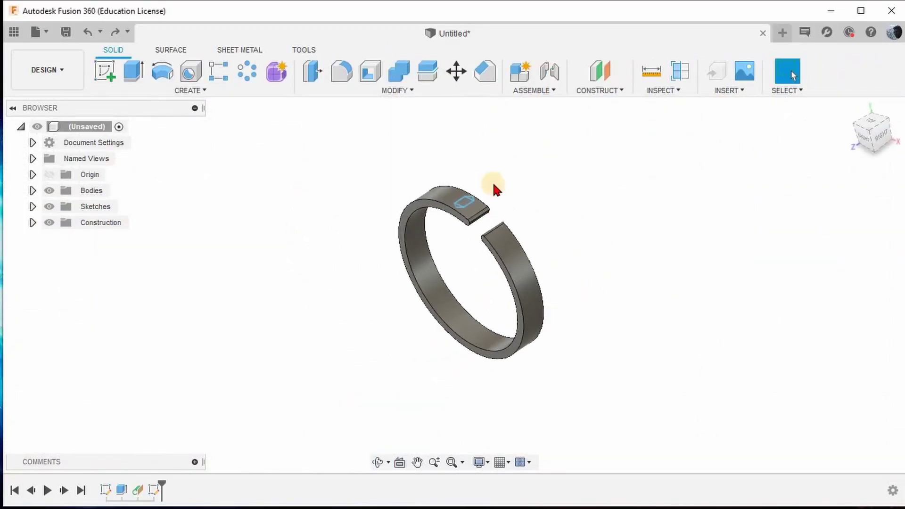
scroll(493, 180, "up", 4)
- Extrude the three hexagon profiles by 0.5 mm
left_click(133, 72)
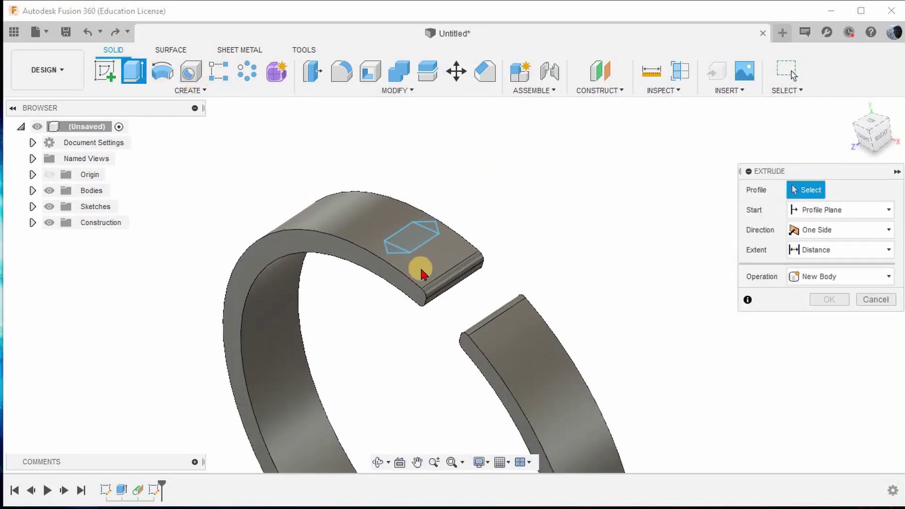
scroll(402, 257, "up", 3)
scroll(402, 257, "up", 2)
left_click(422, 220)
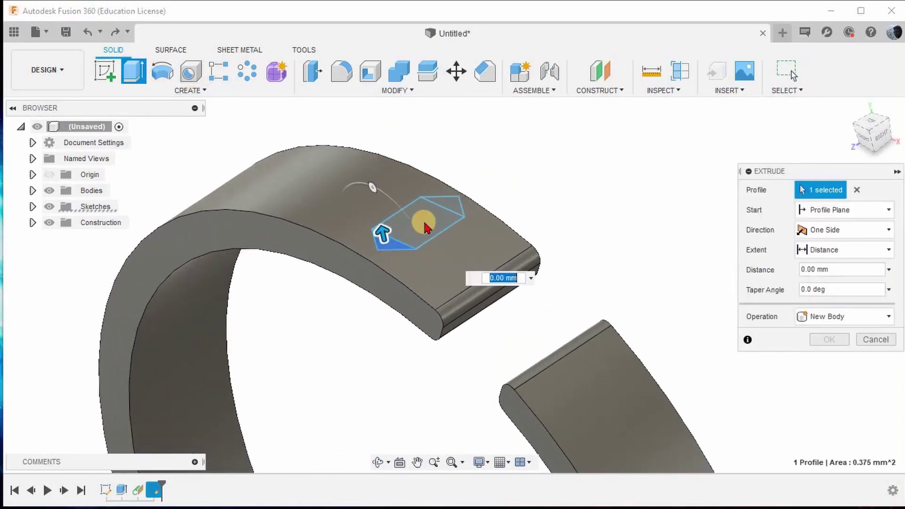
left_click(451, 203)
left_click(454, 204)
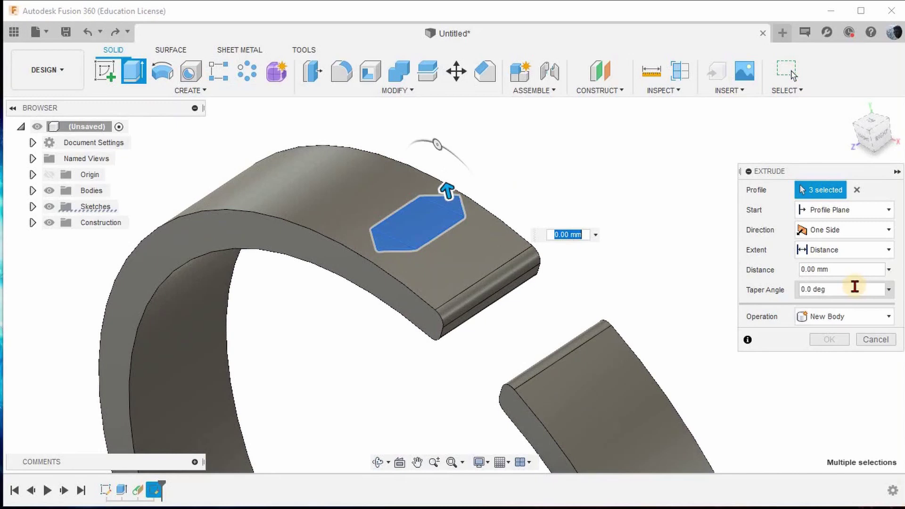
left_click(848, 272)
type("0.5")
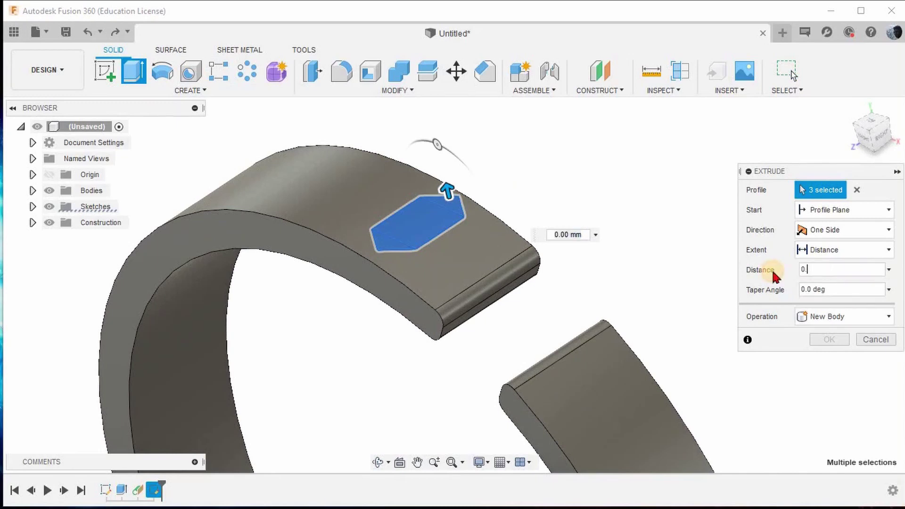
key("Return")
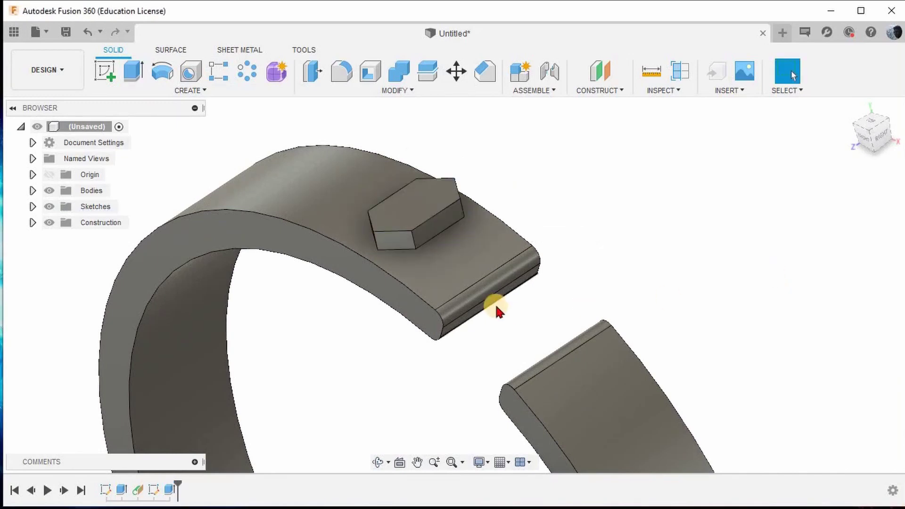
- Orbit around the ring to inspect the new gem from the front and from above
scroll(493, 304, "down", 2)
middle_click_drag(490, 309, 482, 277, "shift")
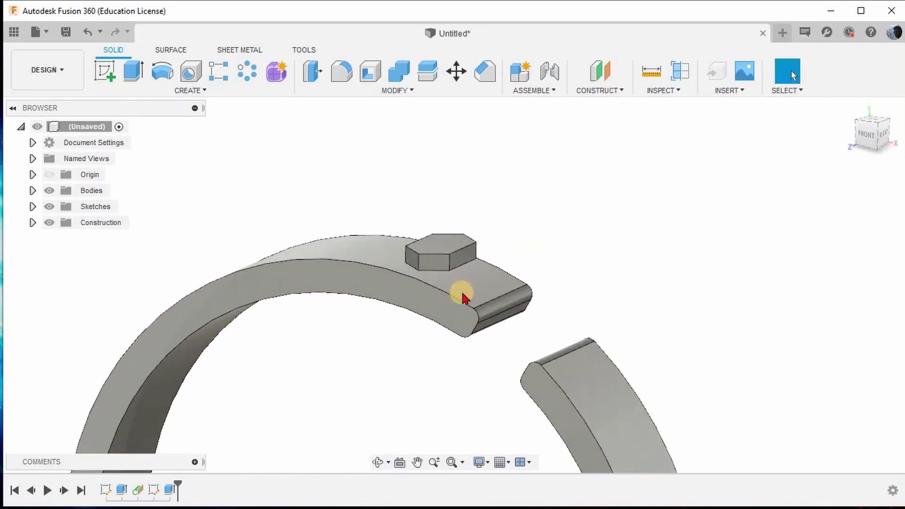
middle_click_drag(461, 294, 421, 276, "shift")
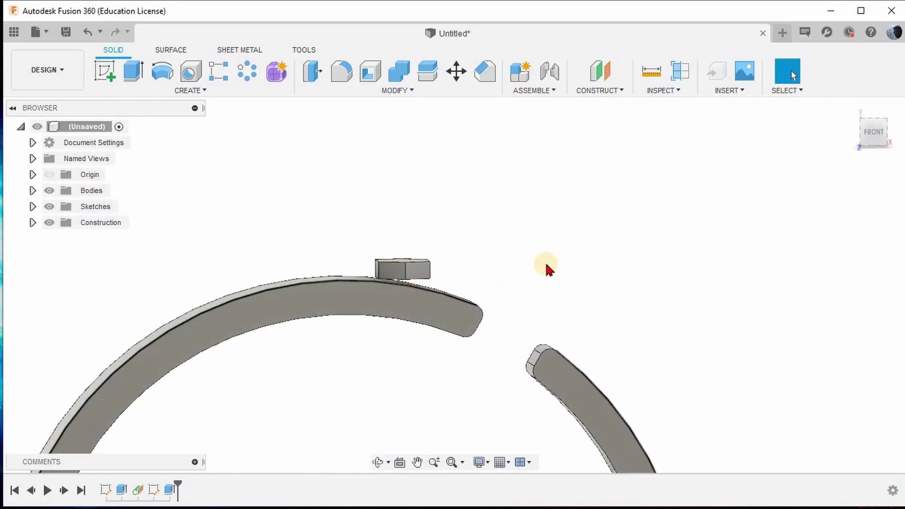
scroll(547, 264, "down", 2)
scroll(549, 259, "down", 2)
middle_click_drag(495, 267, 480, 309, "shift")
scroll(480, 306, "up", 4)
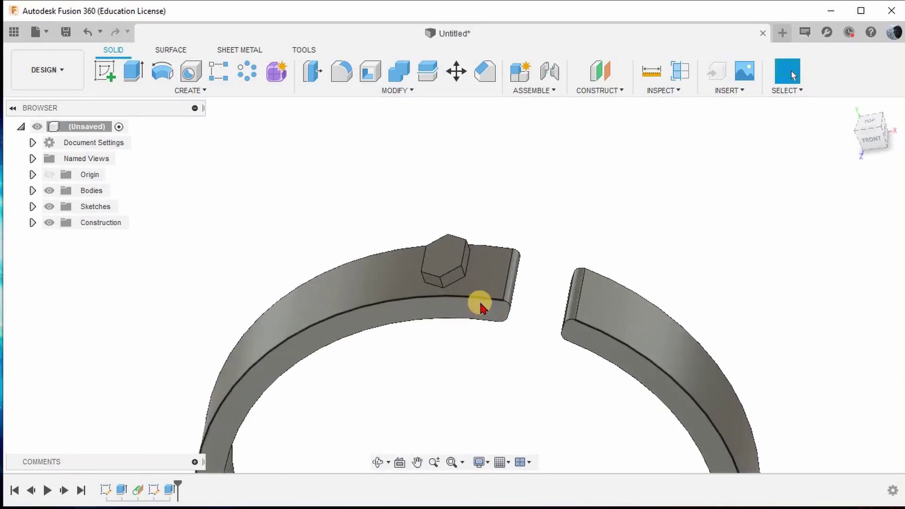
- Select the gem body in Move/Copy, pivot at its centre, and slide it sideways in top view
left_click(456, 75)
left_click(435, 251)
left_click(805, 249)
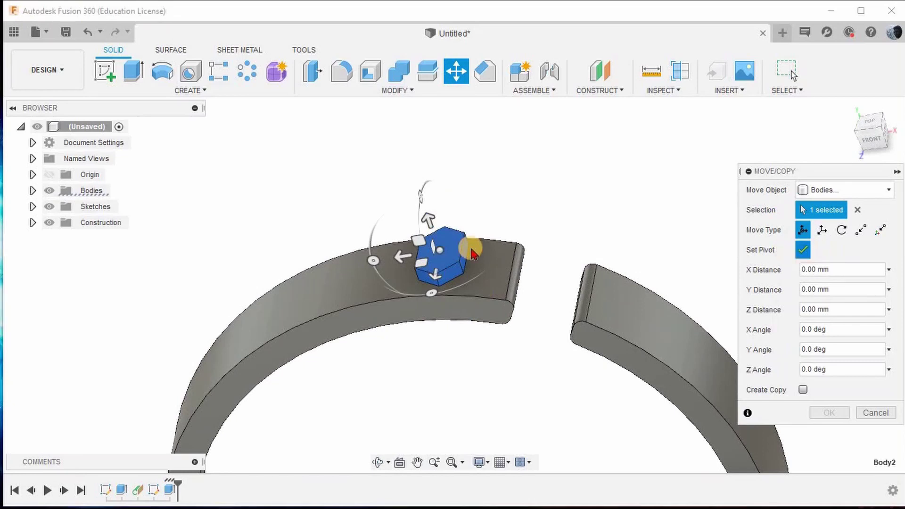
scroll(454, 253, "up", 3)
left_click(804, 251)
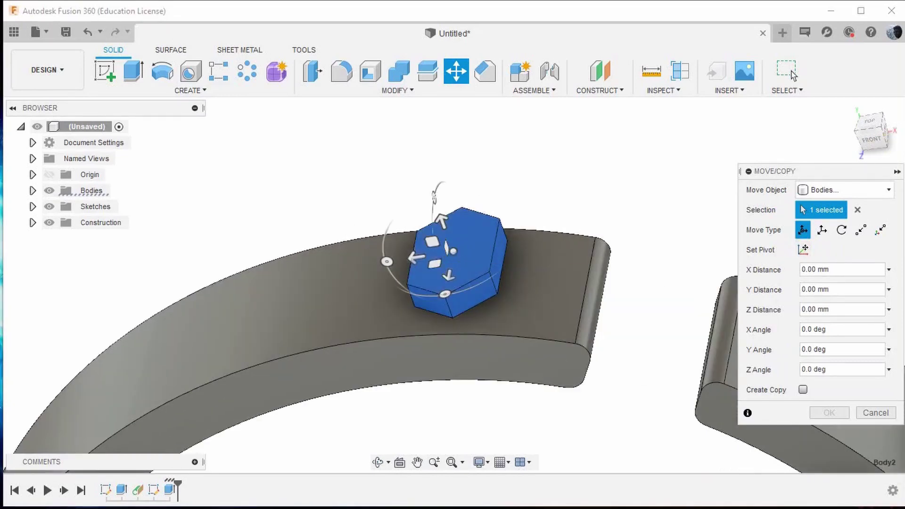
left_click(873, 120)
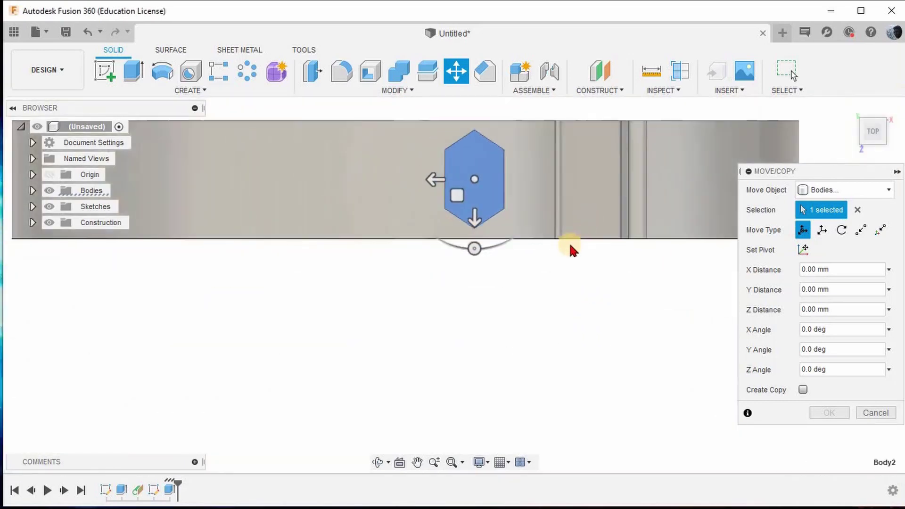
left_click_drag(445, 202, 307, 206)
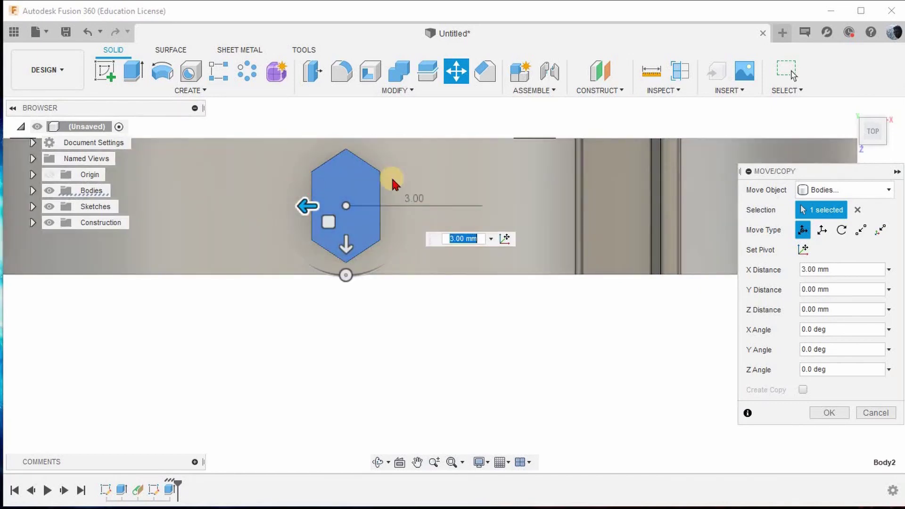
- In front view, tilt the gem 2° about Y and sink it -0.20 mm into the band
scroll(373, 283, "down", 2)
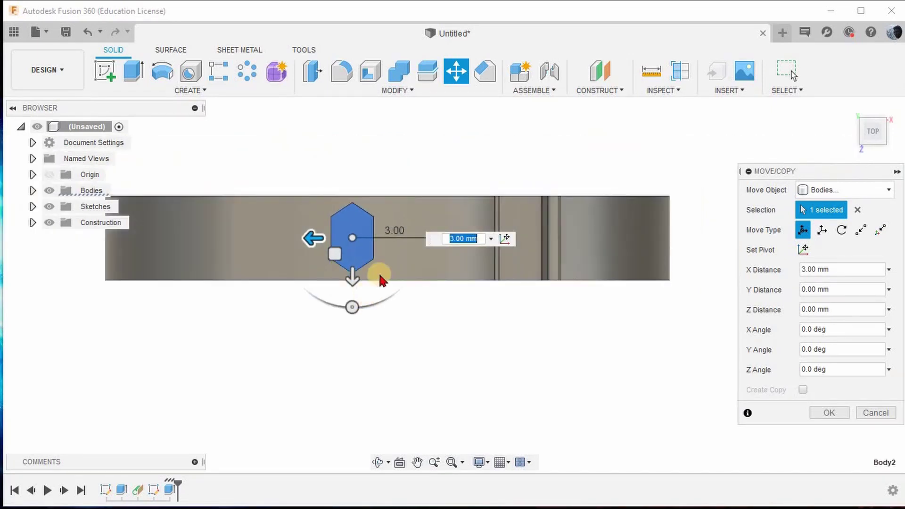
scroll(382, 279, "down", 1)
middle_click_drag(380, 210, 349, 198, "shift")
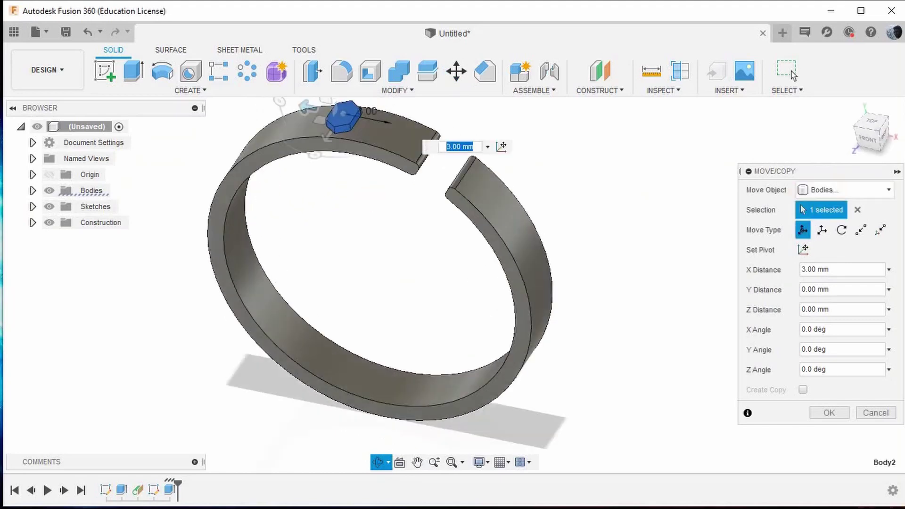
left_click(867, 140)
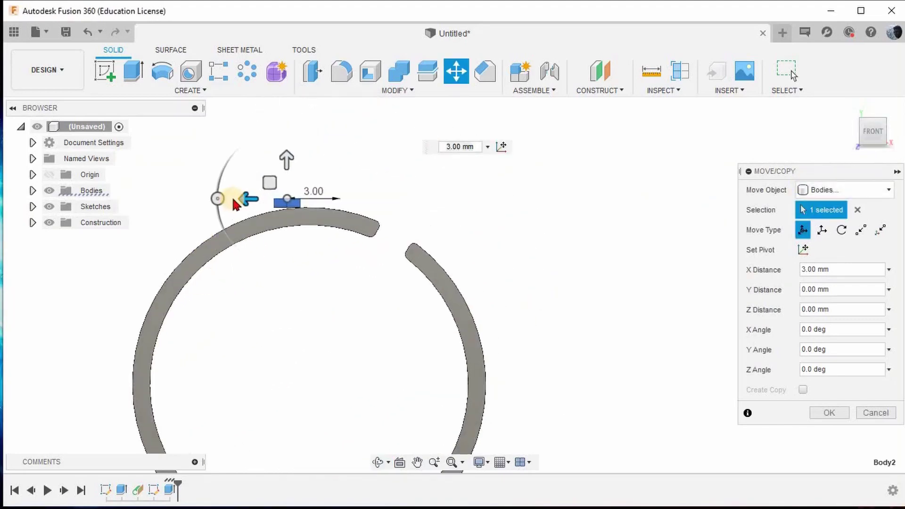
scroll(235, 204, "up", 3)
left_click(309, 195)
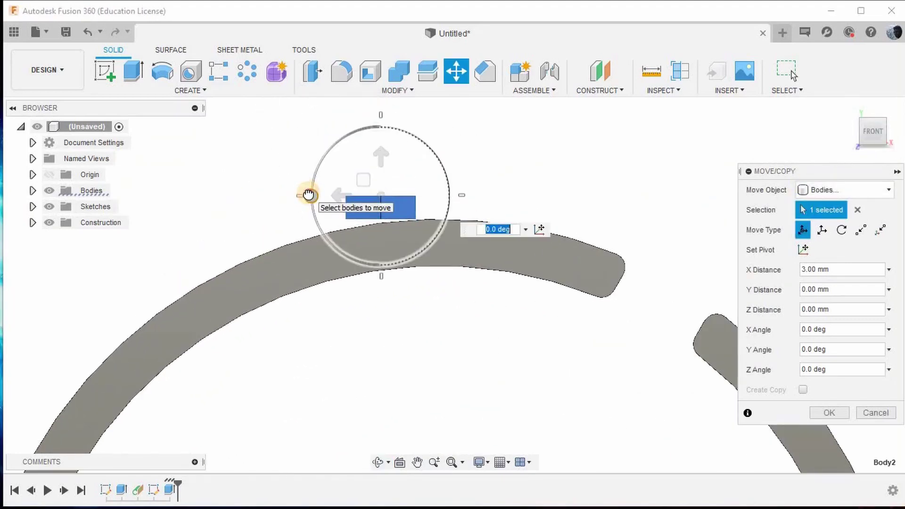
left_click_drag(309, 195, 363, 225)
type("0")
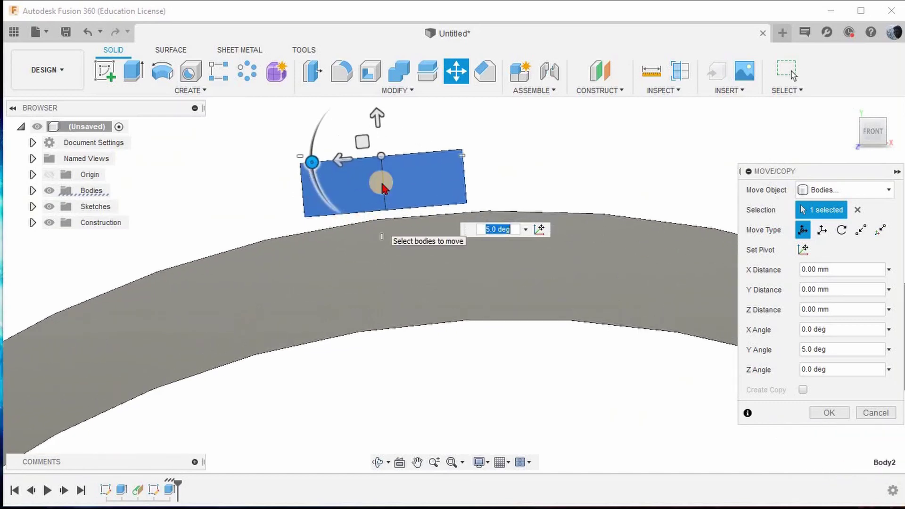
mouse_move(378, 118)
left_mouse_down()
mouse_move(380, 125)
mouse_move(379, 117)
left_mouse_up()
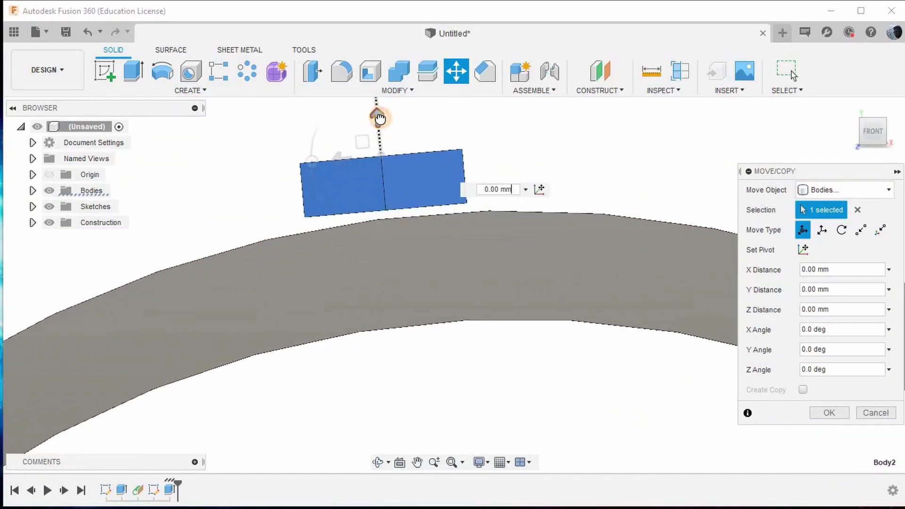
left_click(309, 159)
left_click_drag(311, 162, 310, 160)
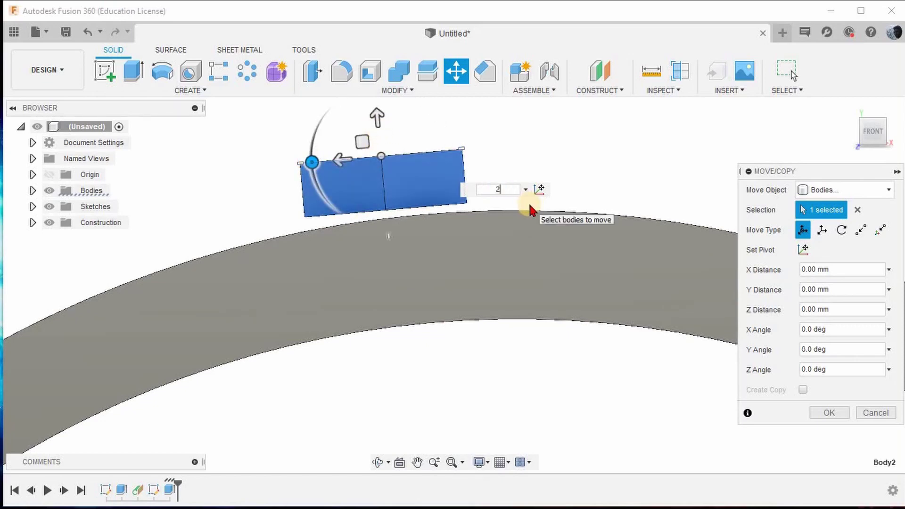
key("Return")
left_click_drag(378, 118, 379, 138)
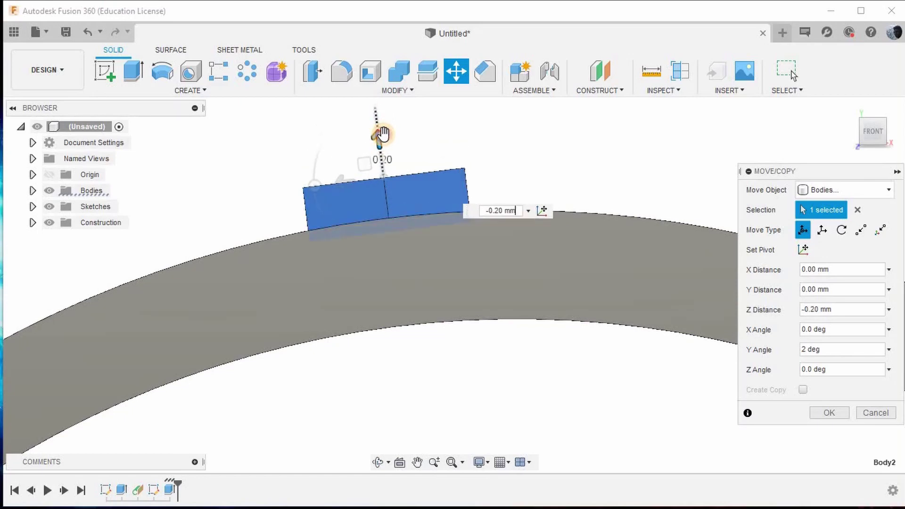
- Shift the gem -0.80 mm along Y to centre it on the band and confirm
middle_click_drag(450, 184, 717, 196, "shift")
left_click(872, 118)
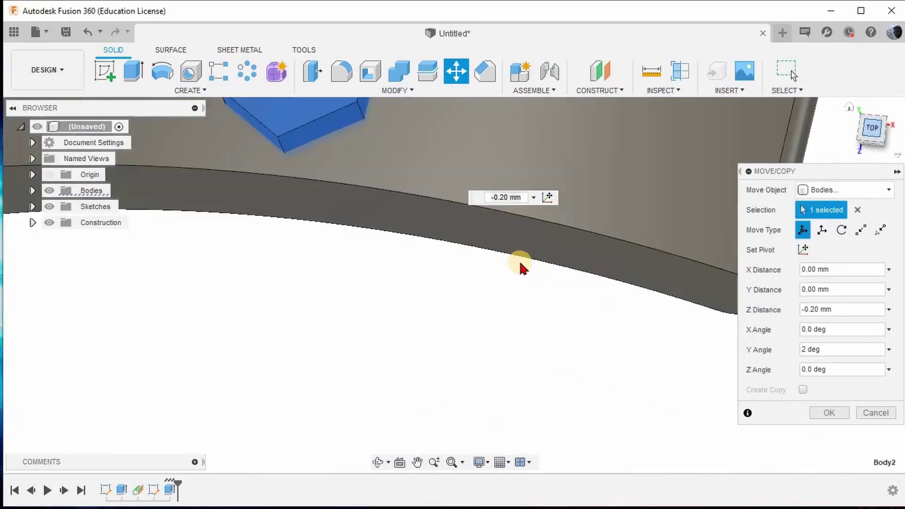
scroll(464, 168, "up", 5)
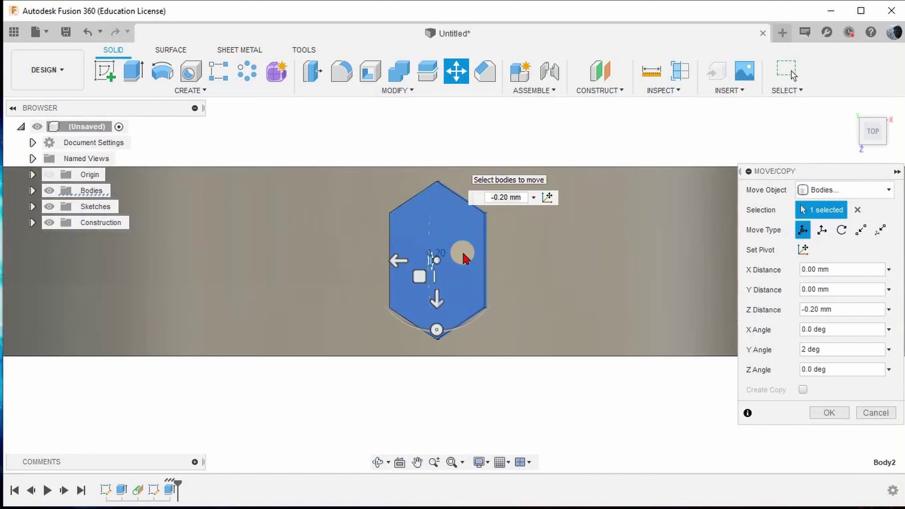
left_click_drag(435, 303, 431, 249)
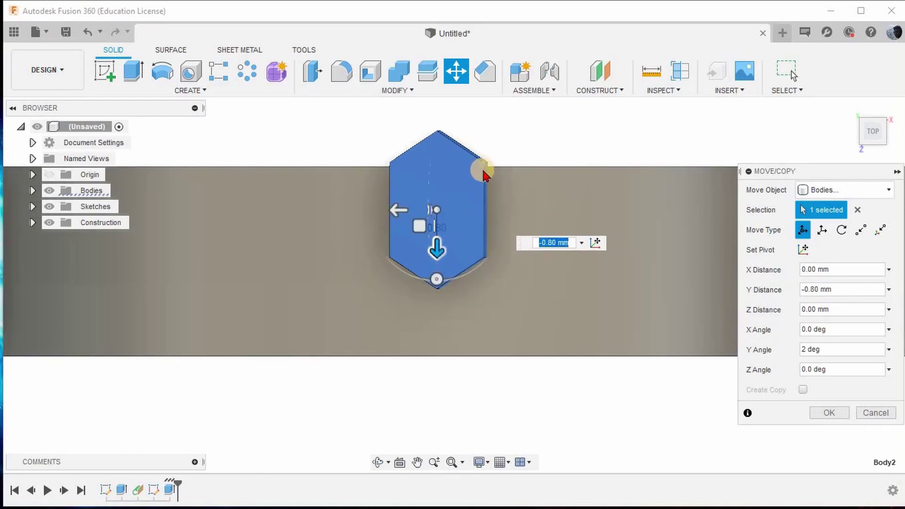
scroll(430, 283, "down", 3)
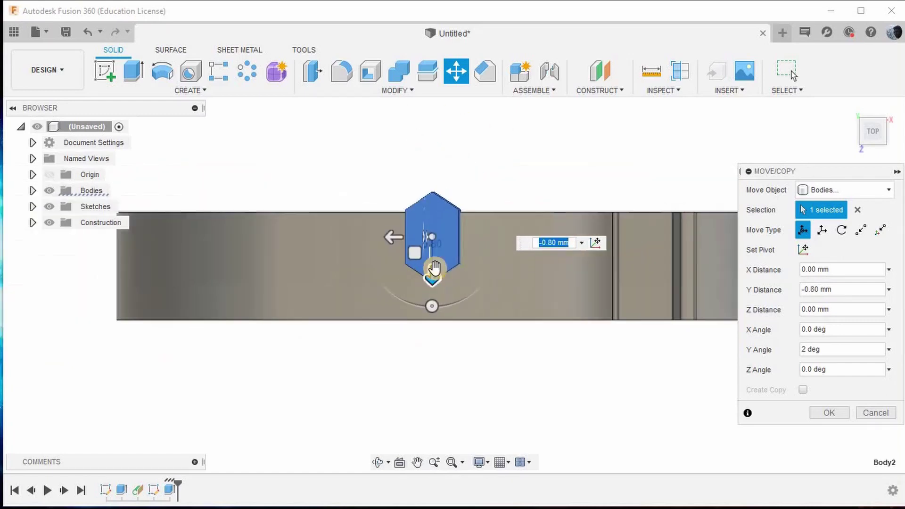
middle_click_drag(471, 271, 487, 297, "shift")
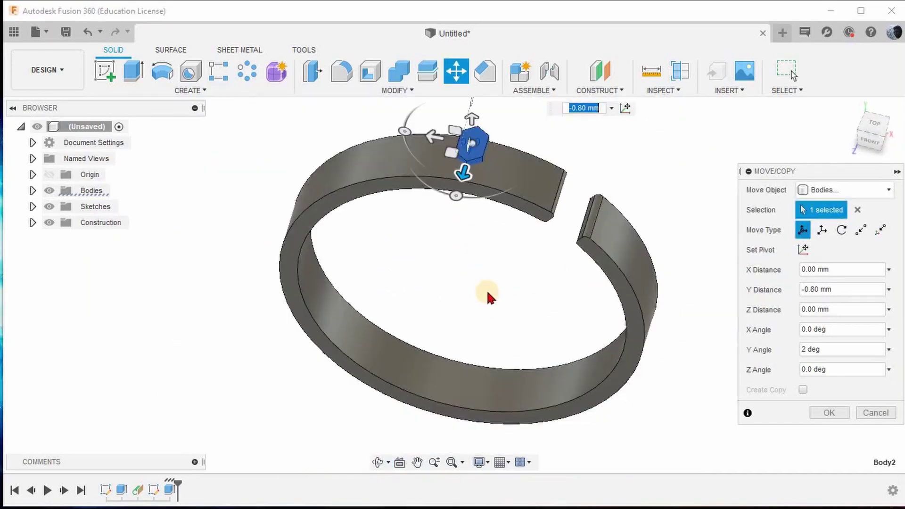
scroll(487, 297, "up", 3)
left_click(830, 414)
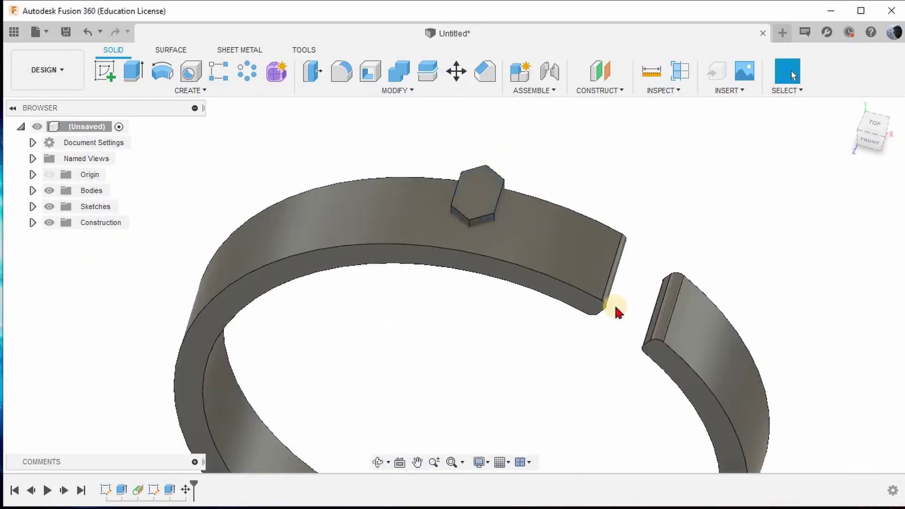
scroll(541, 256, "down", 5)
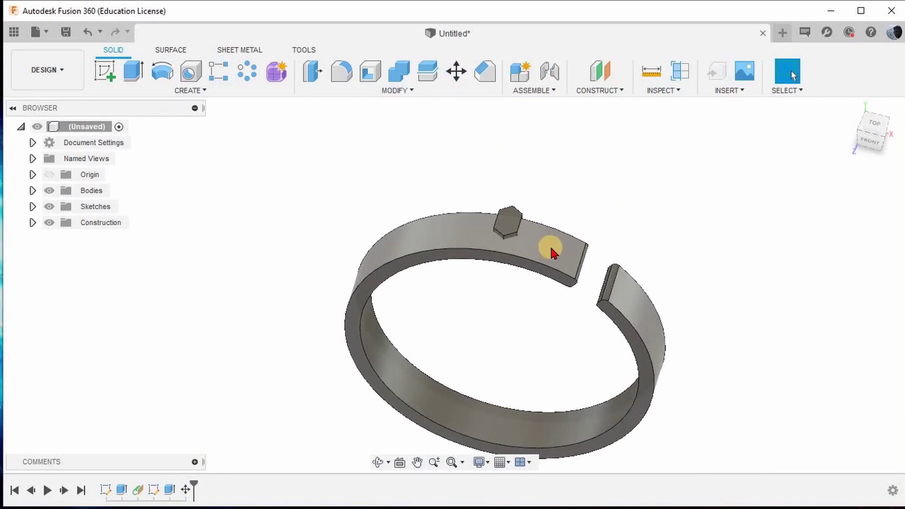
scroll(550, 244, "up", 3)
scroll(524, 244, "down", 2)
scroll(524, 239, "up", 4)
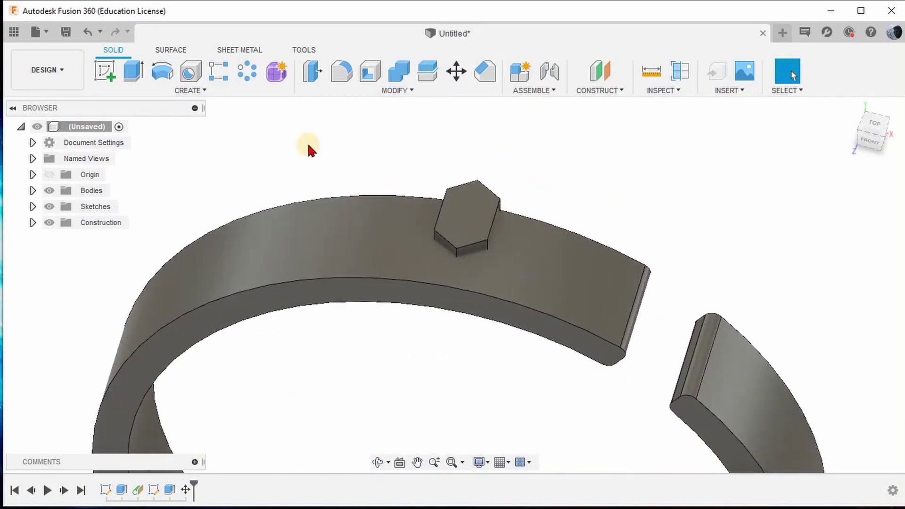
scroll(374, 196, "down", 3)
scroll(376, 180, "up", 2)
- Create a Move/Copy copy of the hexagonal gem and slide it 2 mm along the ring
left_click(457, 73)
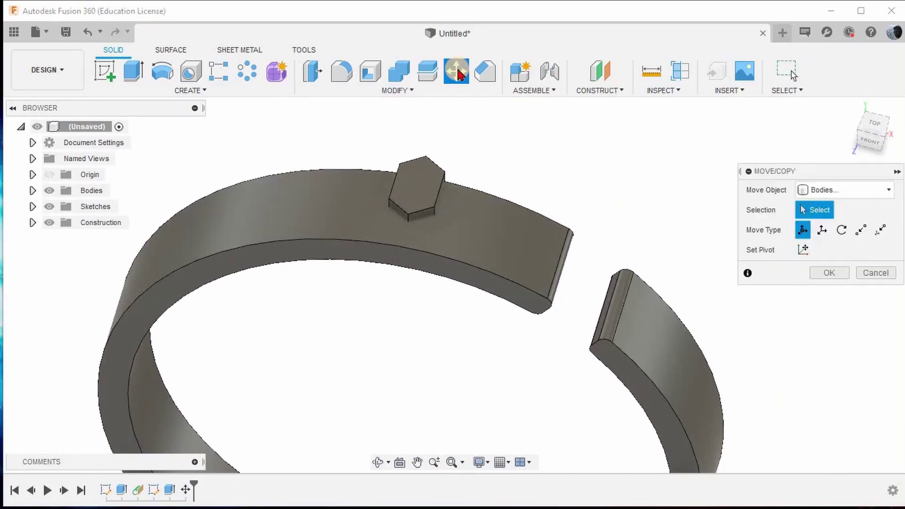
left_click(418, 186)
left_click(804, 250)
left_click(419, 186)
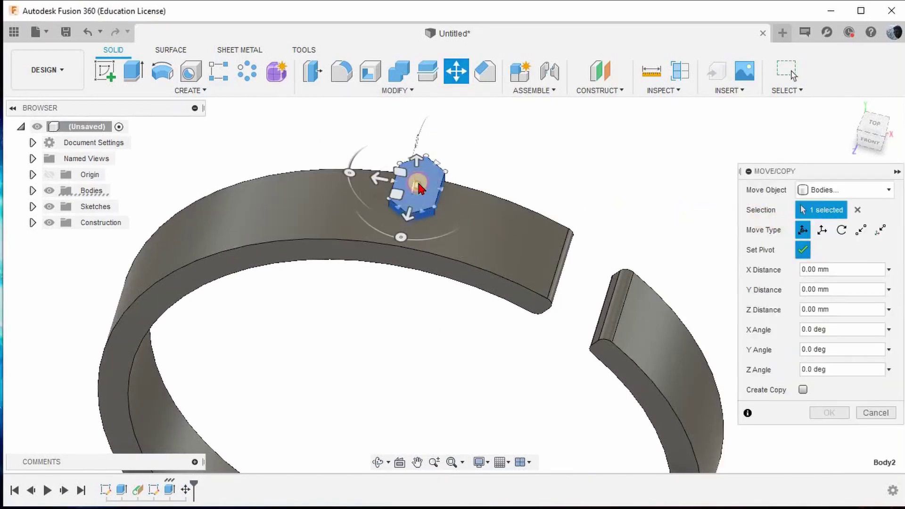
left_click(802, 389)
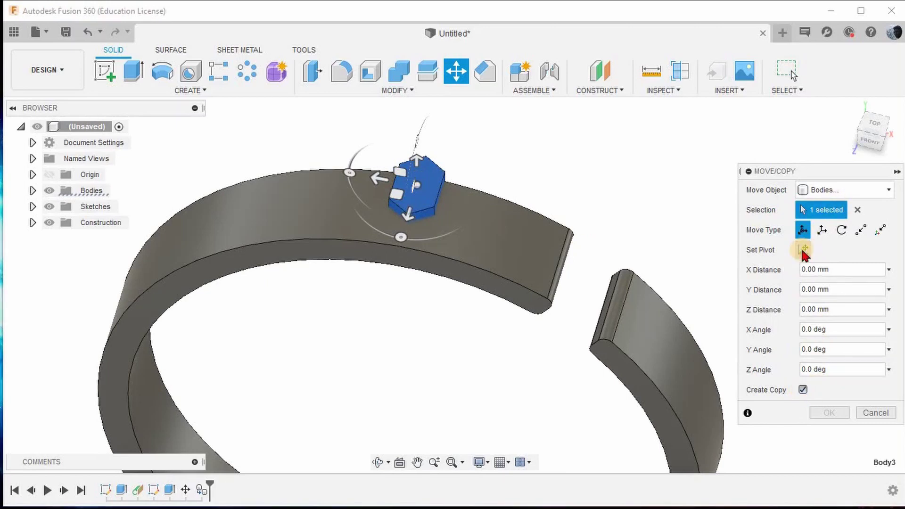
left_click(876, 125)
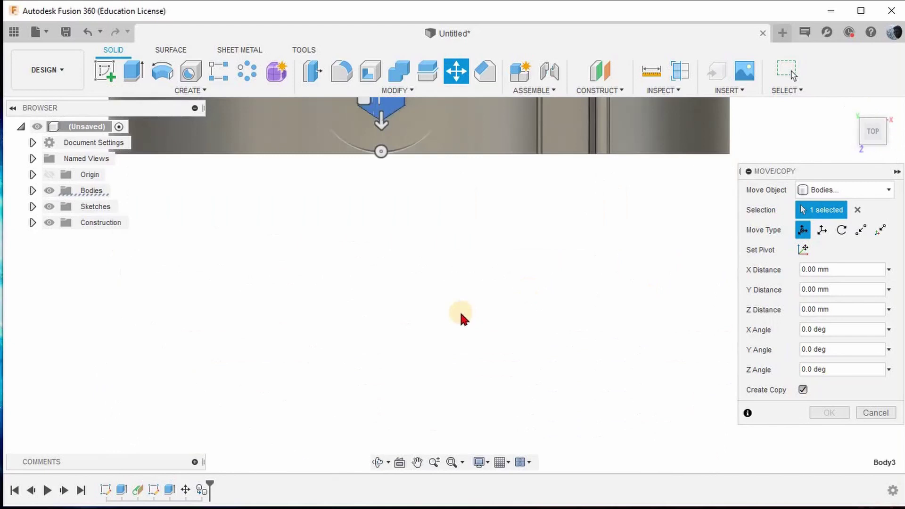
left_click_drag(339, 179, 402, 178)
- Offset the copy 1.60 mm across the band
scroll(422, 221, "up", 1)
left_click_drag(442, 216, 440, 244)
scroll(452, 259, "up", 1)
middle_click_drag(440, 245, 420, 301, "shift")
scroll(421, 301, "up", 3)
- In front view, tilt the copy to follow the ring's curve and lower it onto the band
left_click(876, 143)
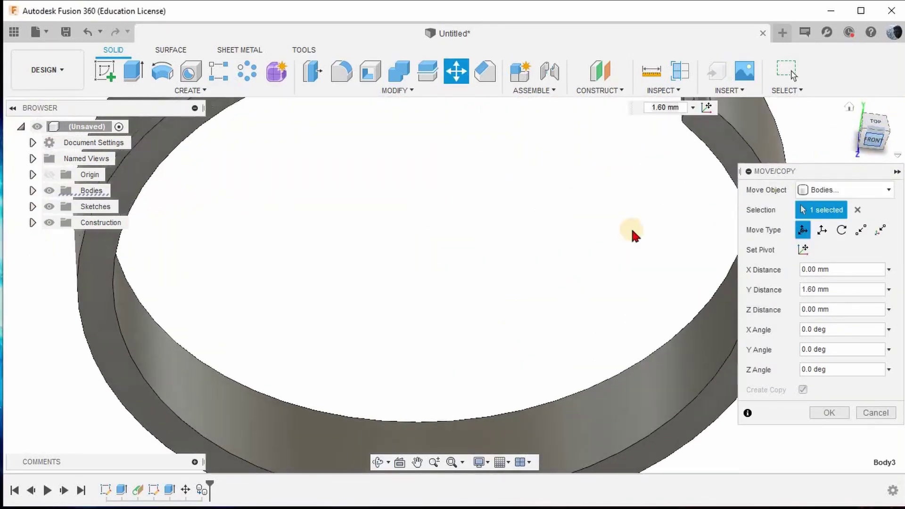
scroll(500, 247, "up", 2)
left_click_drag(440, 196, 450, 184)
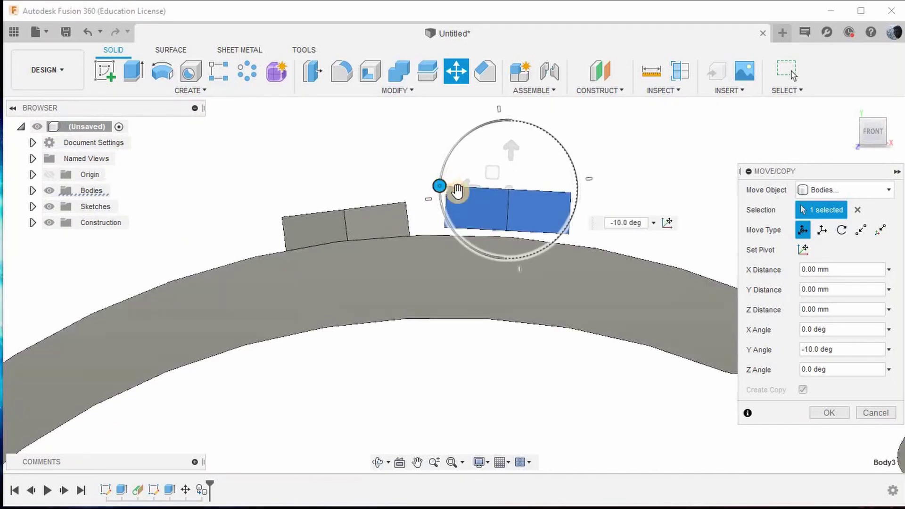
scroll(515, 137, "up", 2)
mouse_move(516, 137)
left_mouse_down()
mouse_move(511, 146)
mouse_move(518, 142)
left_mouse_up()
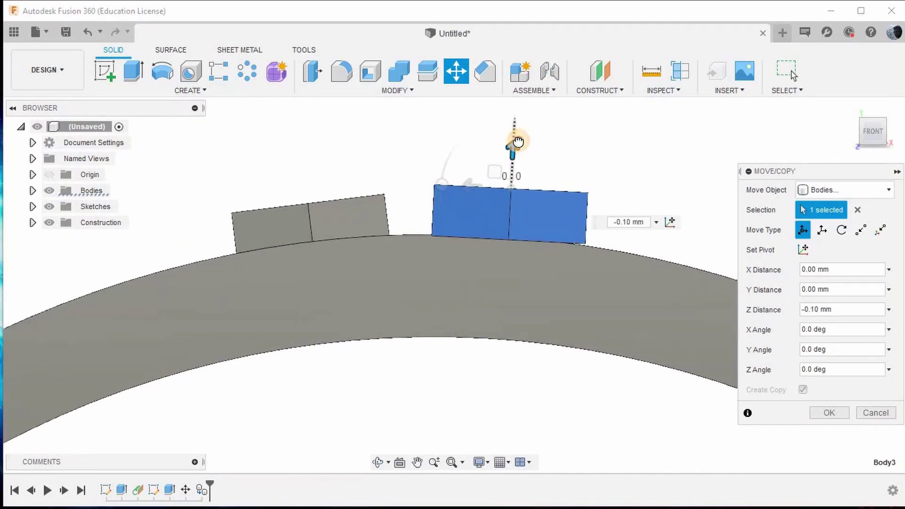
scroll(520, 223, "up", 2)
- Set the copy's tilt to -1° and sink it 0.10 mm into the band
left_click_drag(442, 177, 441, 176)
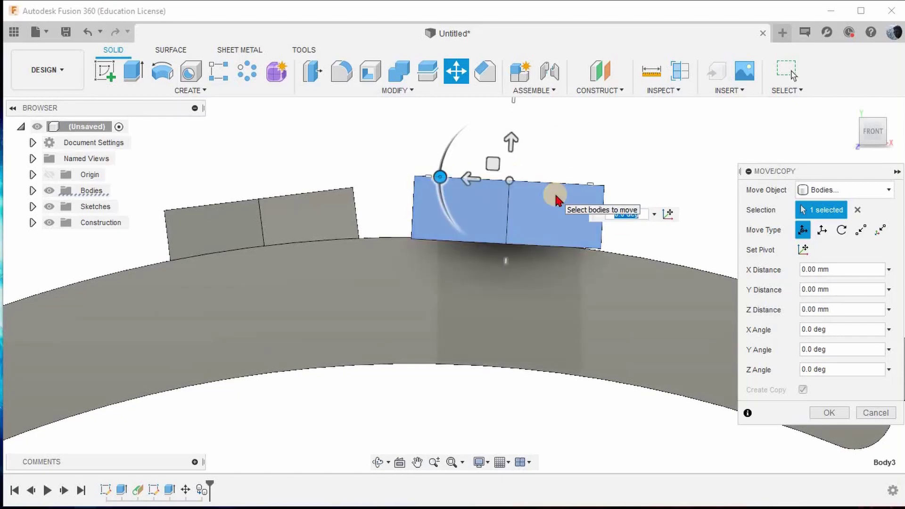
type("2")
key("BackSpace")
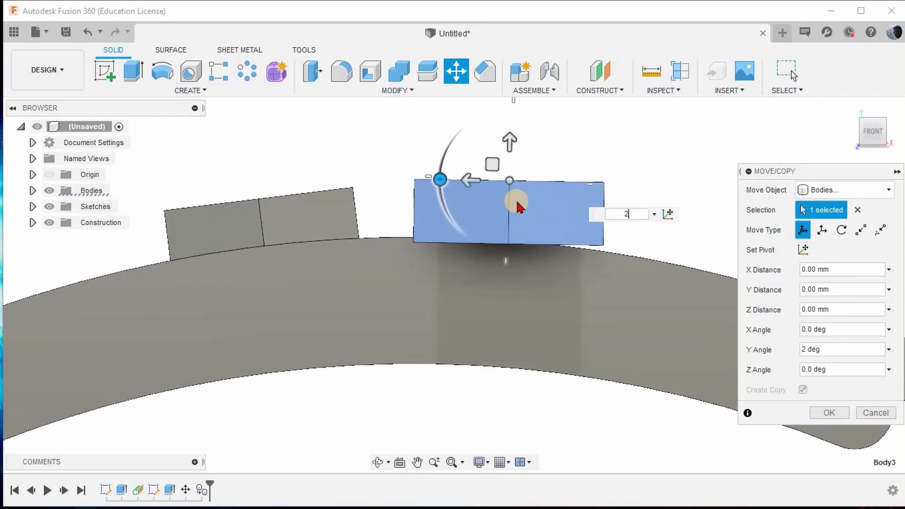
type("-2")
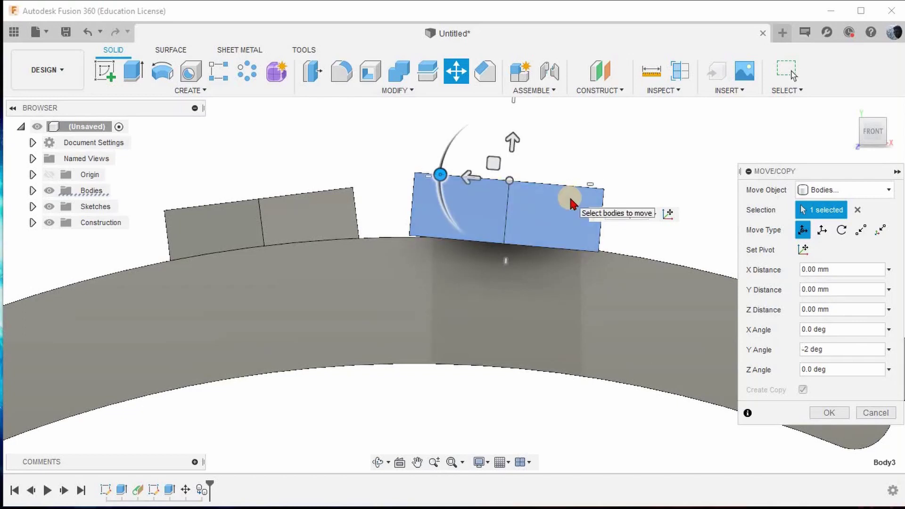
key("BackSpace")
type("1")
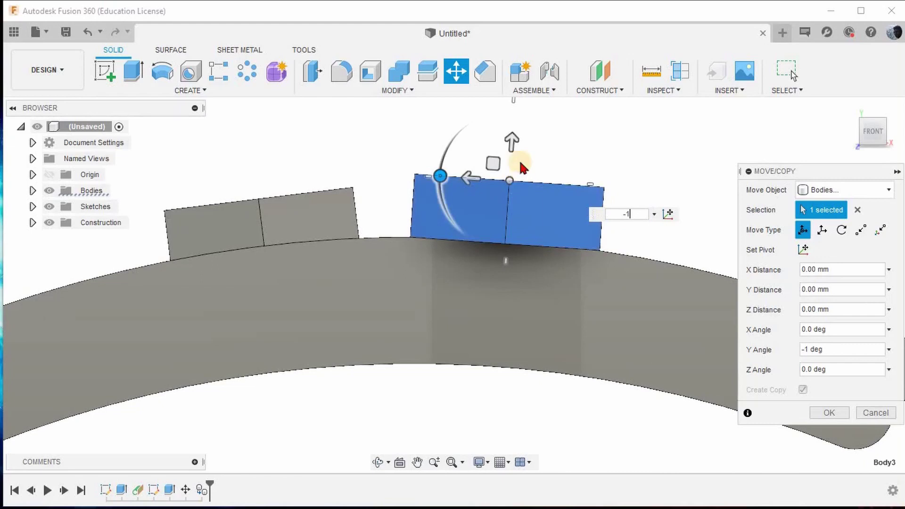
left_click(512, 147)
left_click_drag(512, 157, 512, 157)
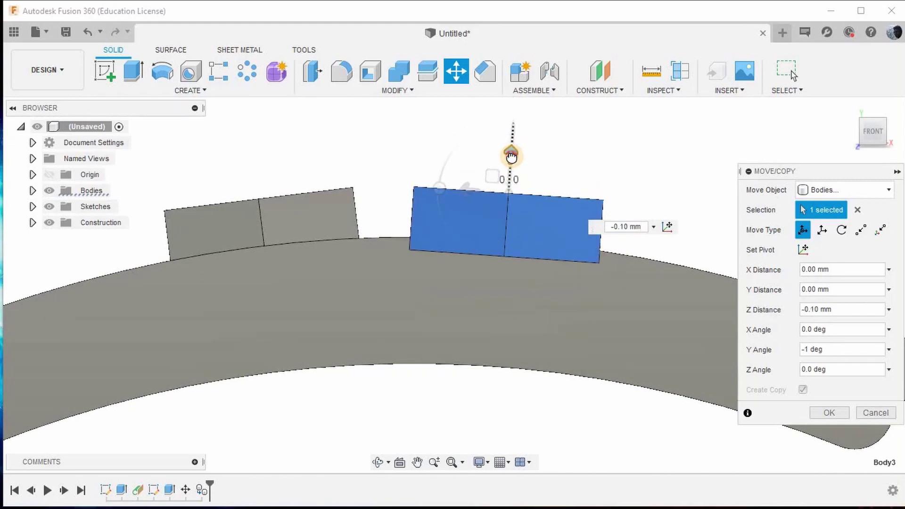
- Slide the copy 0.20 mm sideways and confirm its placement
middle_click_drag(464, 226, 455, 194, "shift")
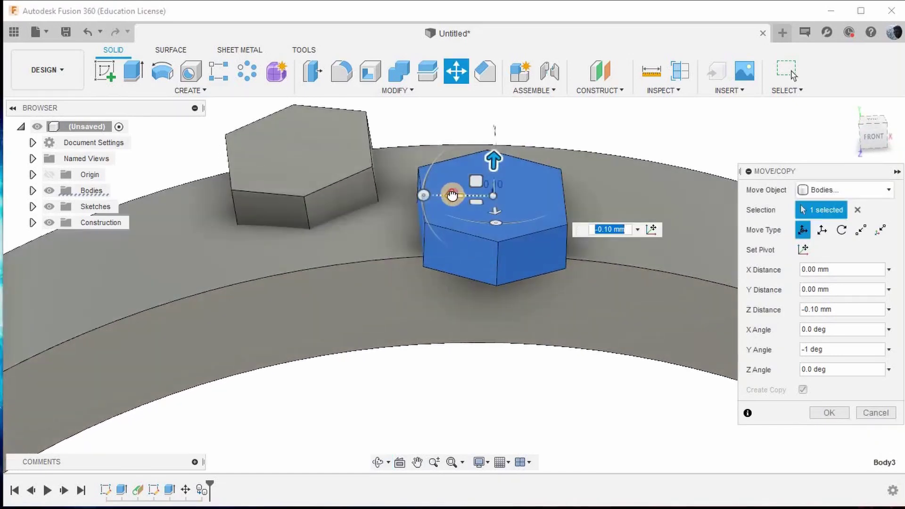
left_click(440, 195)
left_click_drag(441, 194, 433, 195)
middle_click_drag(448, 257, 448, 299, "shift")
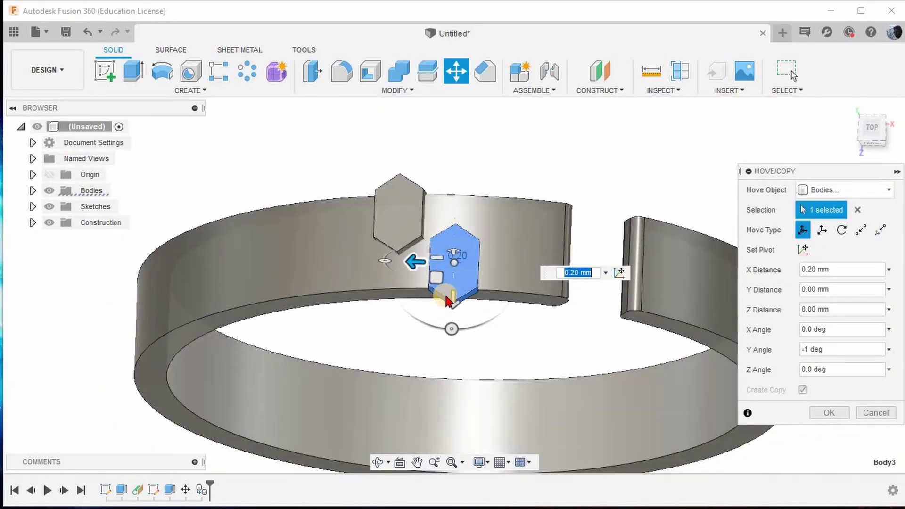
scroll(447, 301, "down", 5)
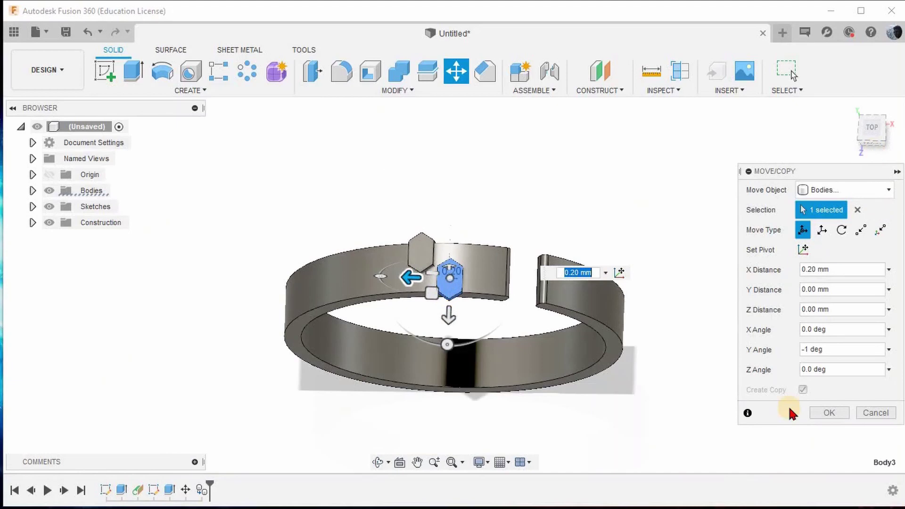
left_click(829, 413)
scroll(530, 282, "down", 3)
middle_click_drag(527, 289, 499, 246, "shift")
scroll(507, 243, "up", 5)
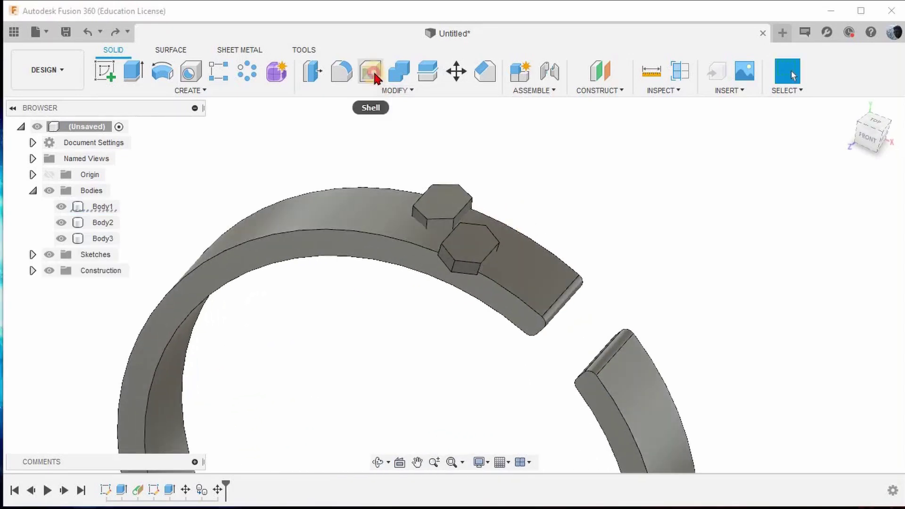
left_click(370, 72)
- Shell both gems to 0.15 mm, removing their top faces to leave open settings
scroll(464, 197, "up", 2)
left_click(448, 201)
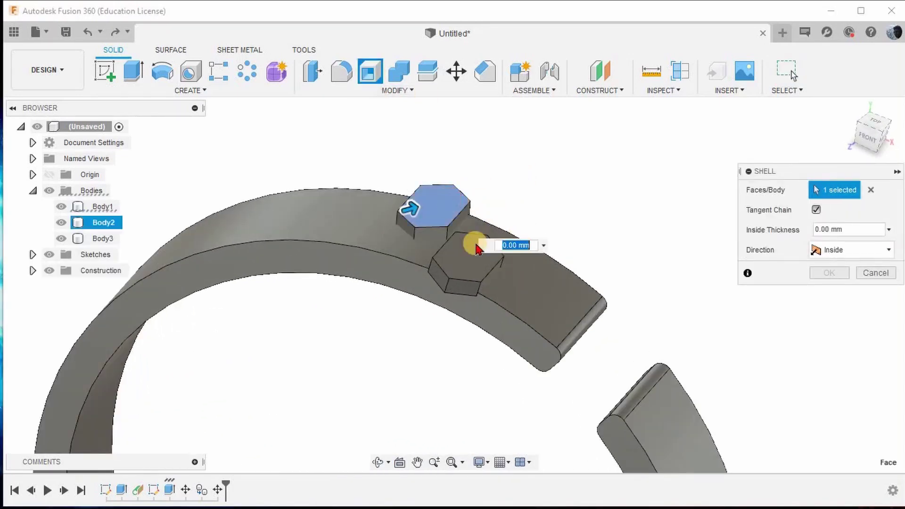
left_click(462, 260)
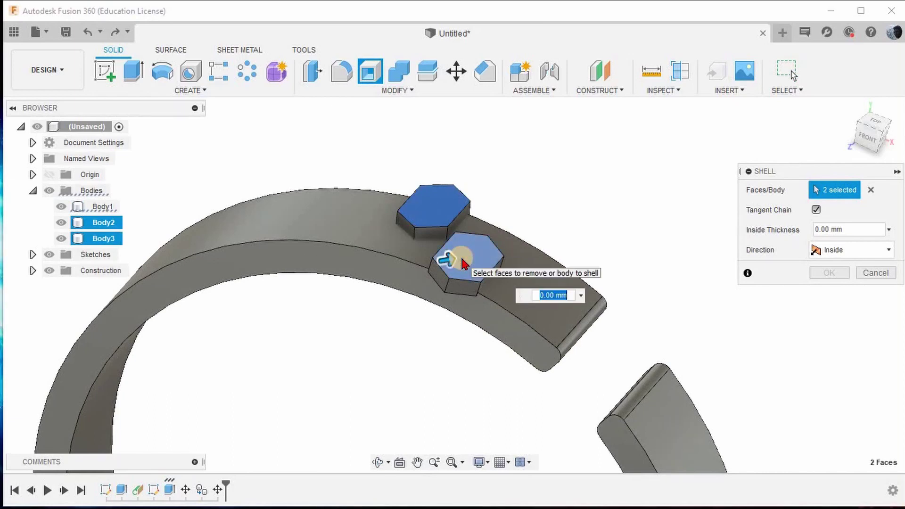
type("0.15")
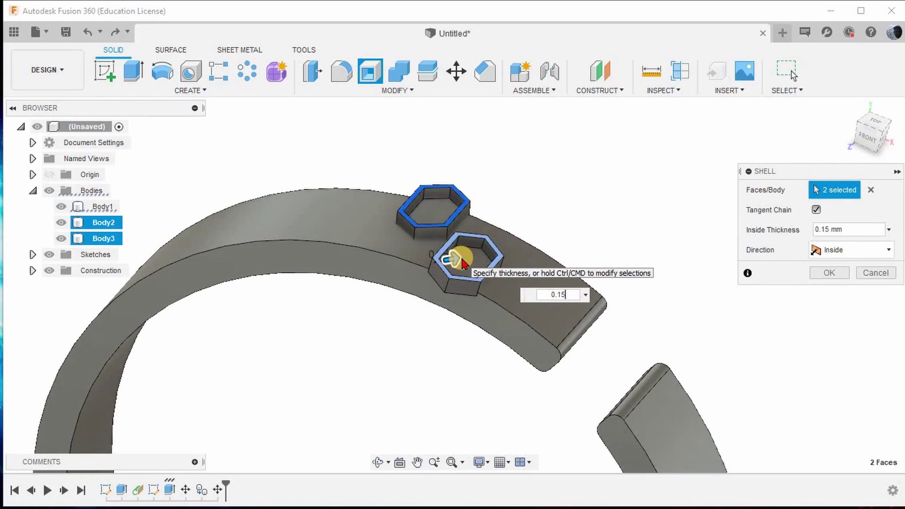
key("Return")
scroll(464, 259, "down", 1)
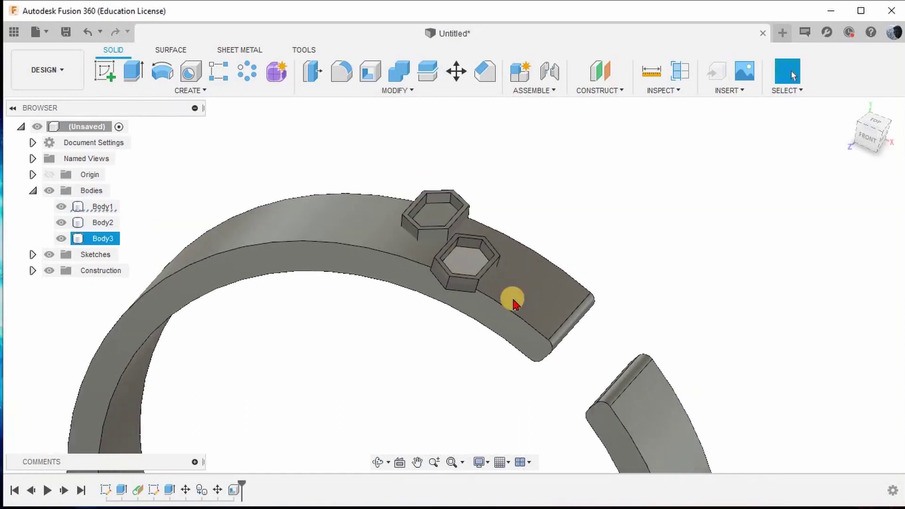
left_click(399, 90)
- Combine with Join, using Body1 as target and Body2 and Body3 as tool bodies
left_click(324, 194)
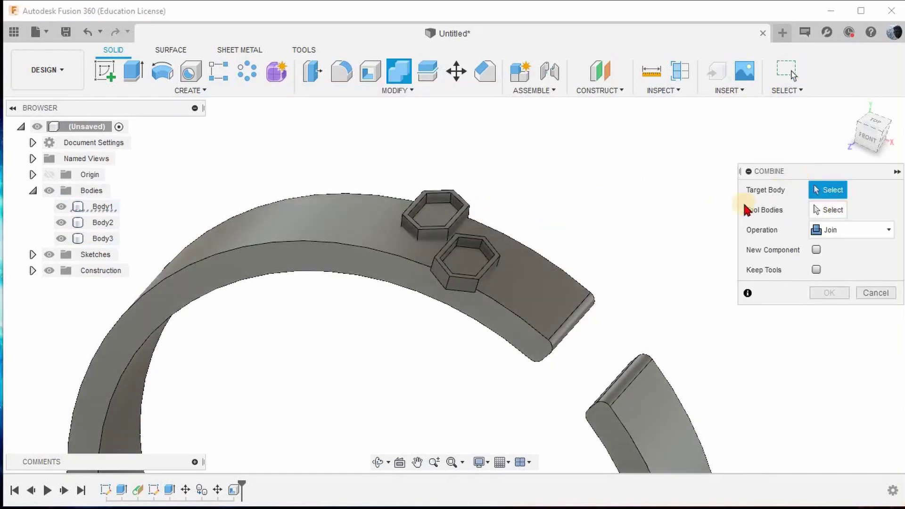
left_click(529, 282)
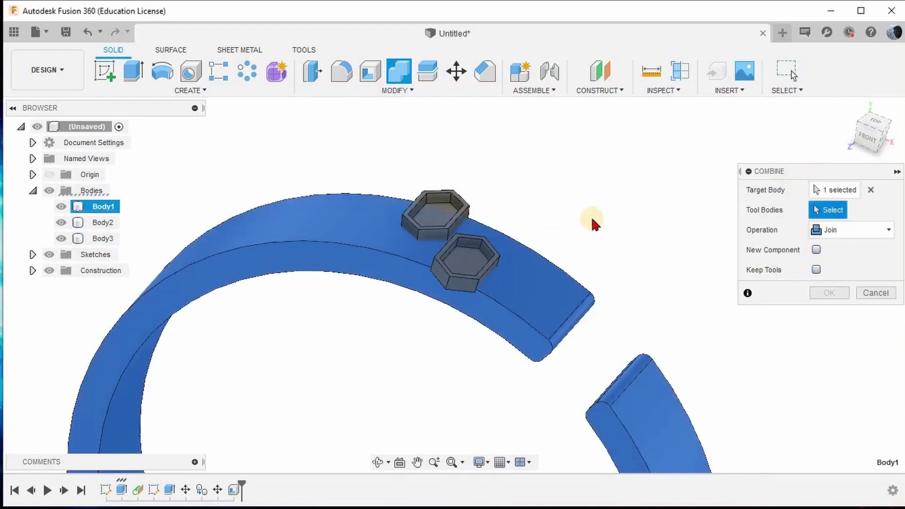
left_click(449, 218)
left_click(461, 258)
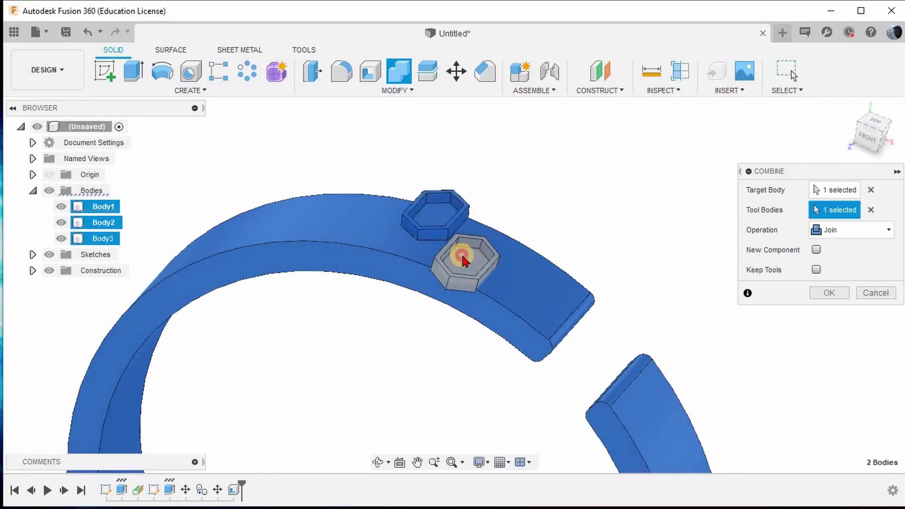
left_click(818, 301)
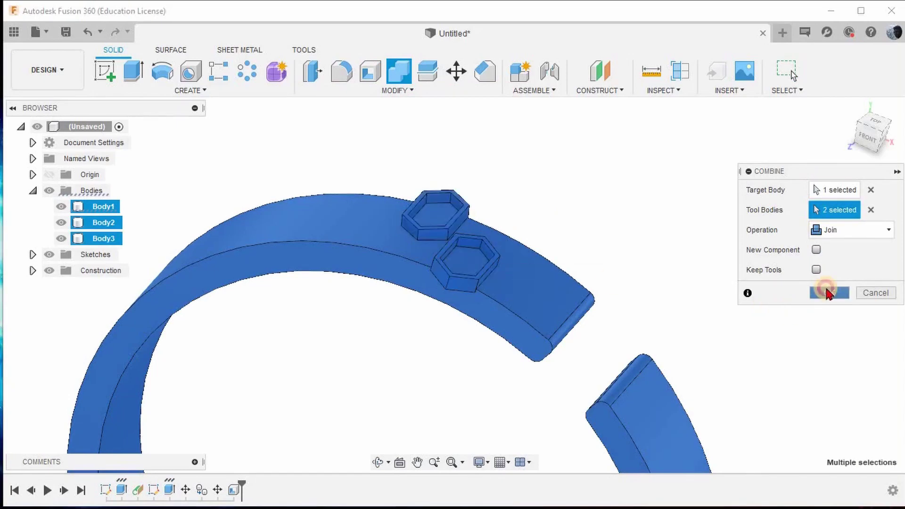
middle_click_drag(615, 217, 528, 262, "shift")
scroll(528, 262, "up", 5)
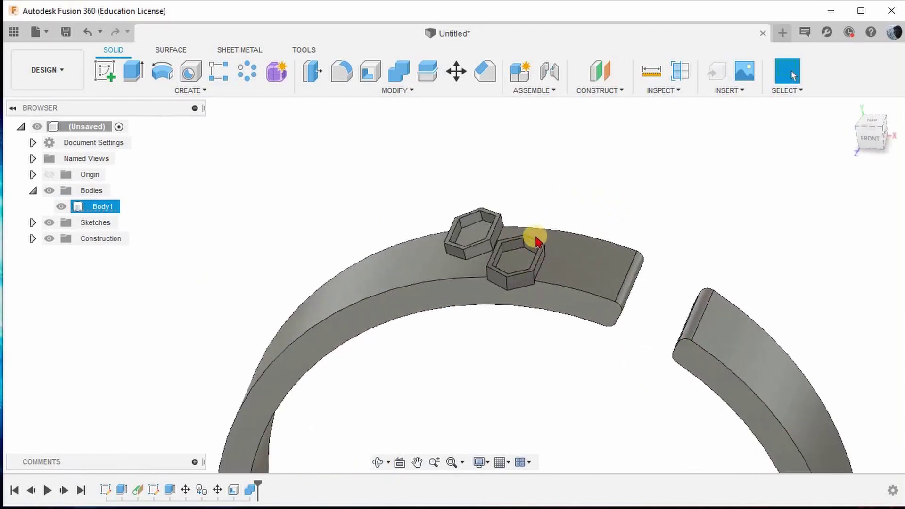
- Extrude the upper hexagon pocket floor 0.60 mm upward, joined to the ring
left_click(133, 71)
scroll(355, 188, "up", 2)
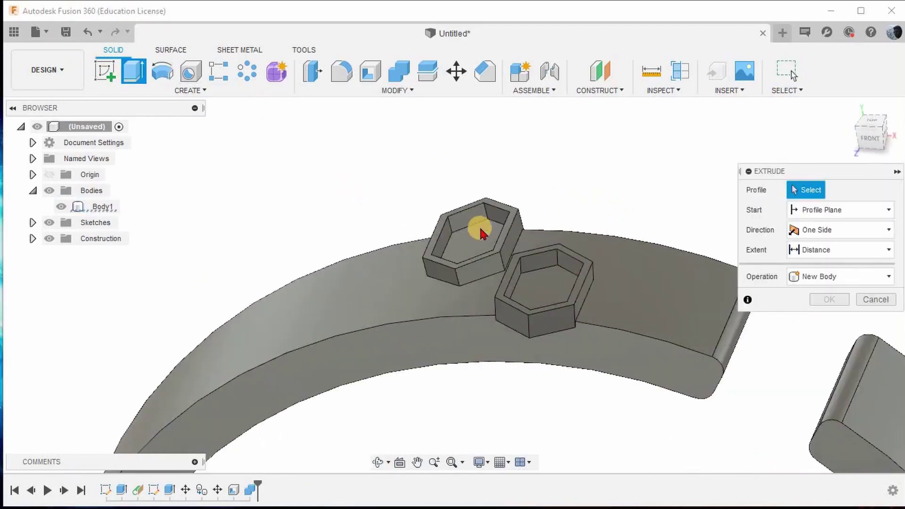
left_click(482, 242)
left_click_drag(471, 210, 462, 197)
left_click(593, 244)
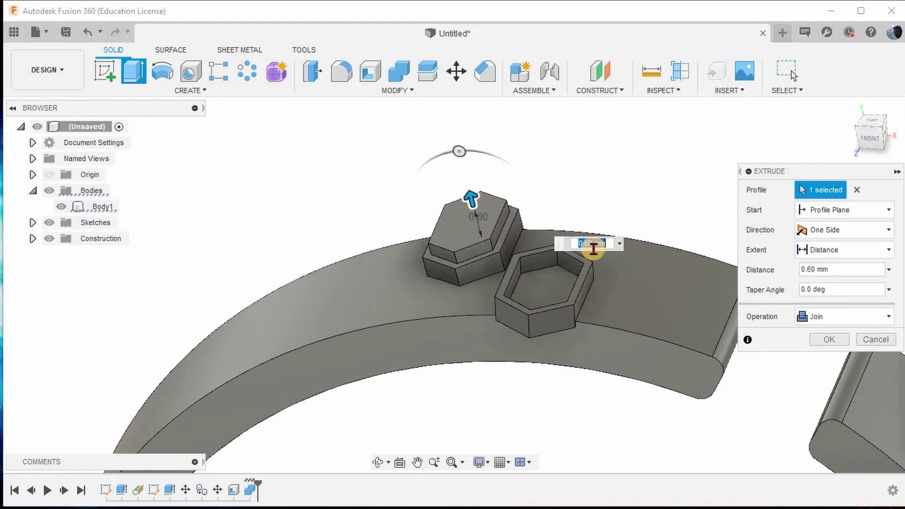
left_click(829, 339)
- Extrude the lower hexagon pocket floor 0.60 mm upward, joined to the ring
left_click(133, 71)
left_click(547, 284)
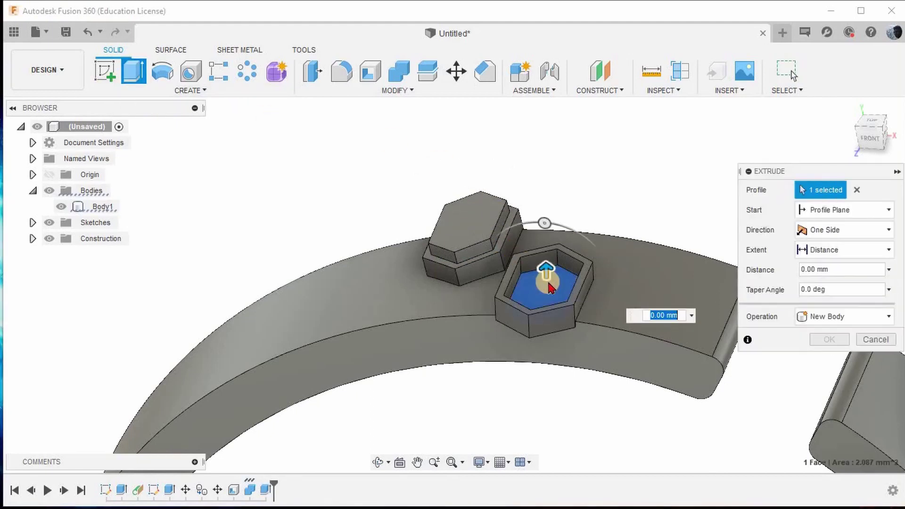
left_click_drag(547, 271, 543, 245)
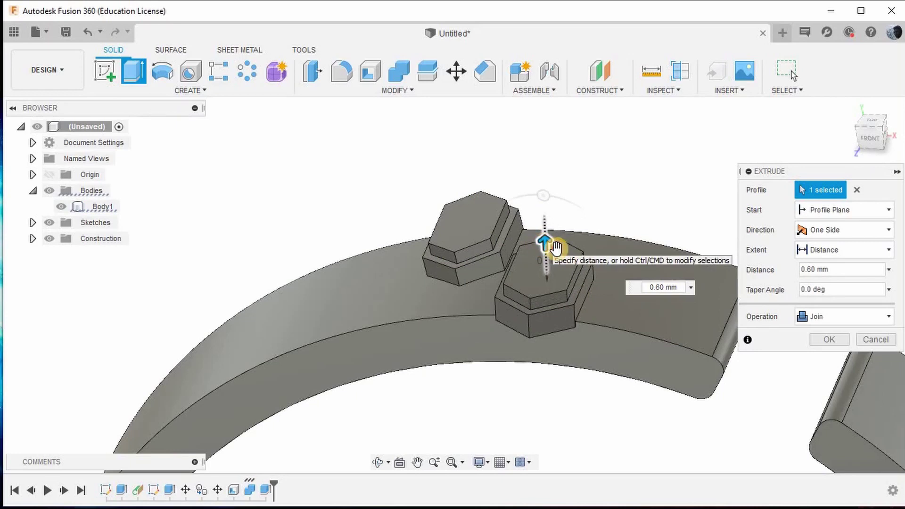
left_click(829, 340)
middle_click_drag(561, 193, 560, 225, "shift")
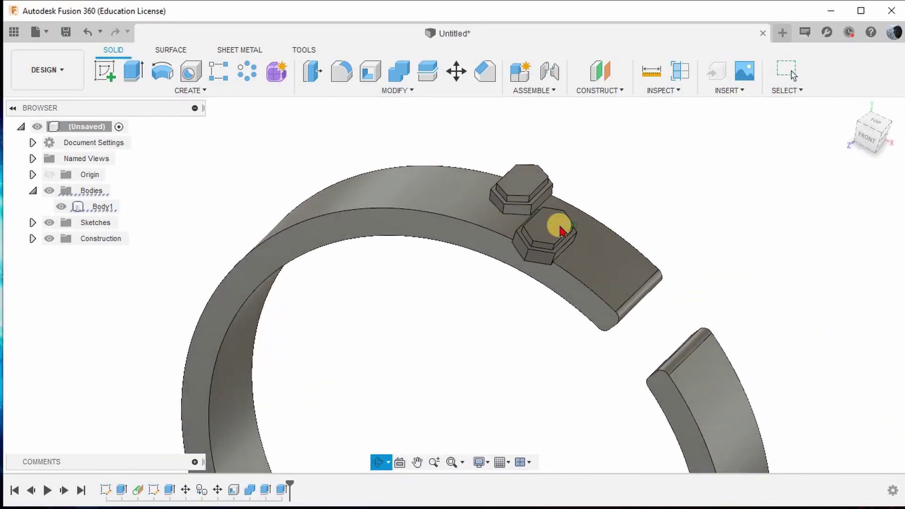
scroll(576, 175, "down", 2)
scroll(576, 200, "up", 3)
scroll(590, 197, "up", 2)
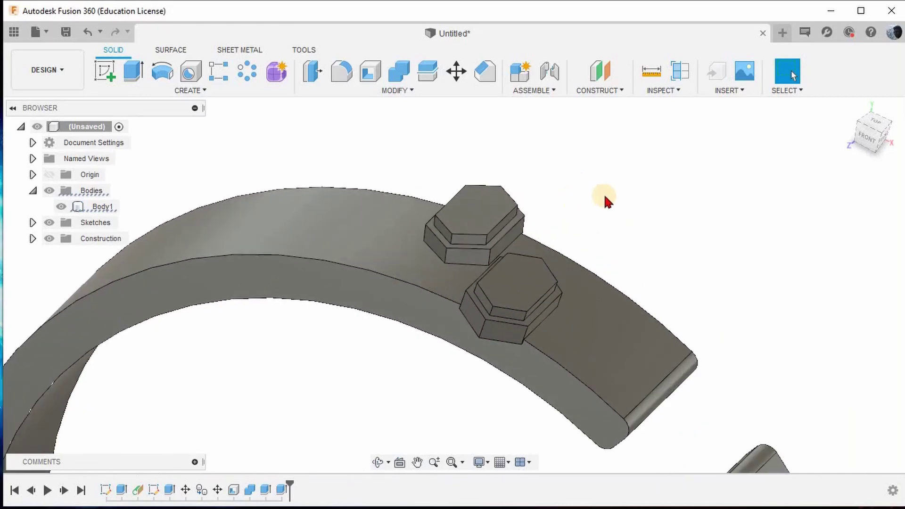
scroll(527, 189, "down", 1)
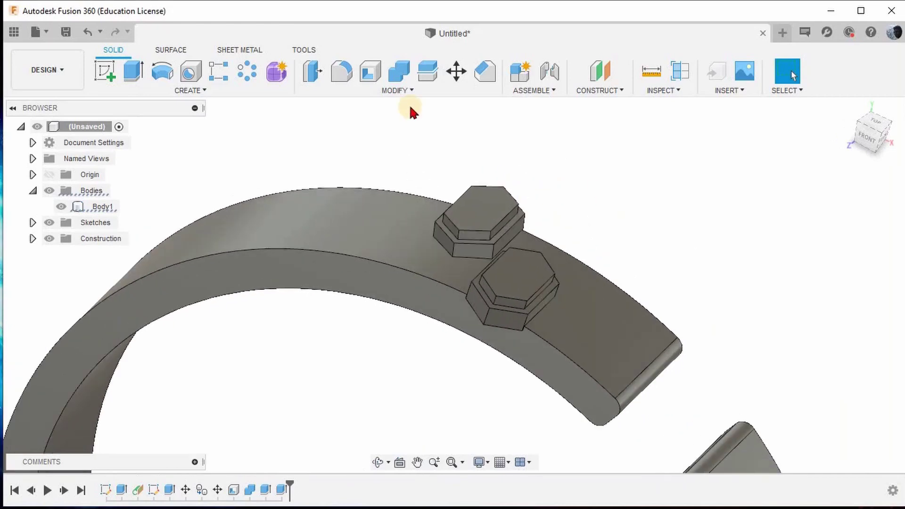
- Start a chamfer and select the six top edges of the upper hexagon gem
left_click(483, 73)
scroll(527, 228, "up", 2)
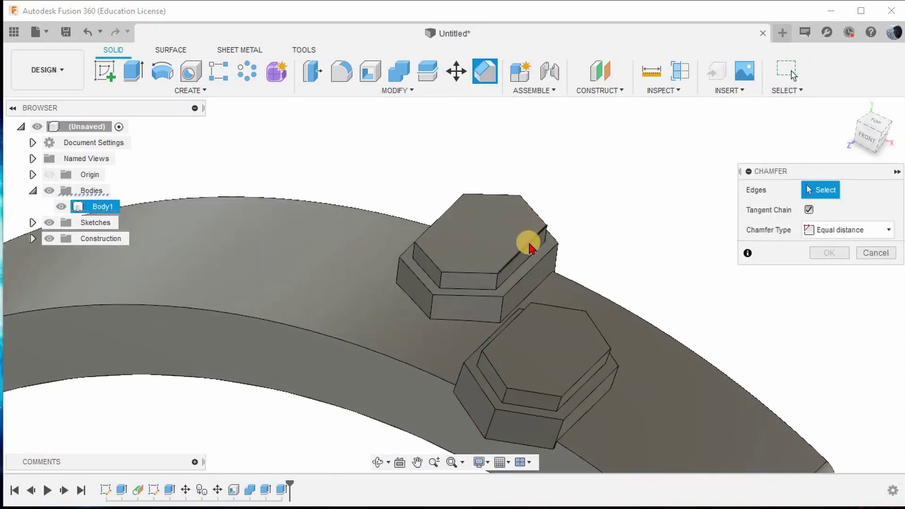
left_click(530, 245)
left_click(535, 214)
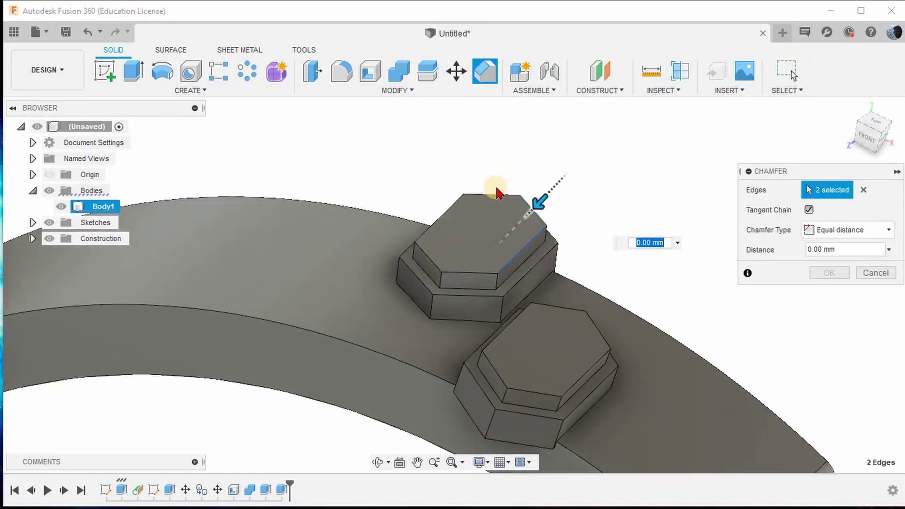
left_click(495, 195)
left_click(448, 202)
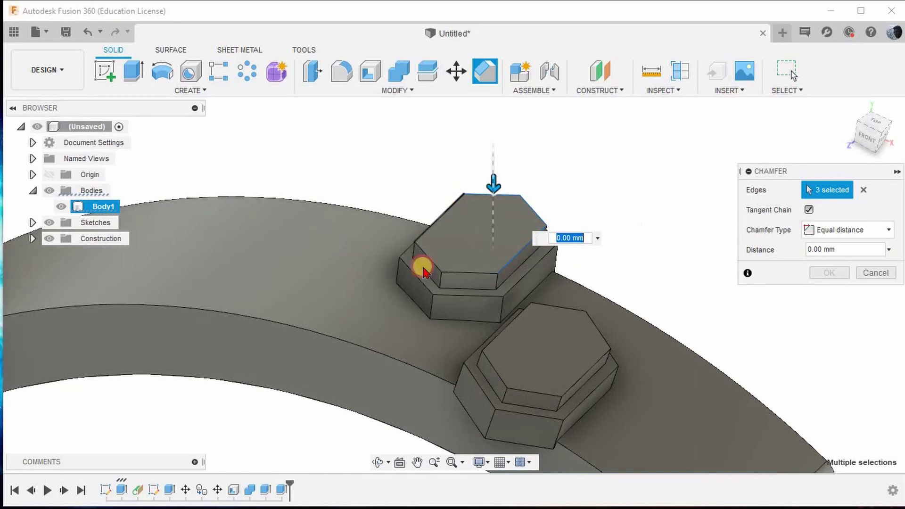
left_click(434, 260)
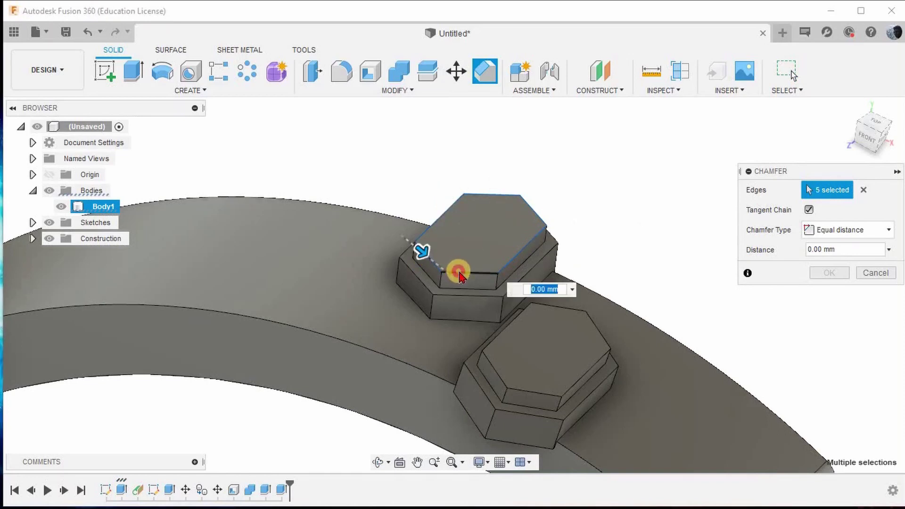
left_click(460, 275)
- Add the lower gem's six top edges and apply a 0.15 mm equal-distance chamfer
left_click(516, 322)
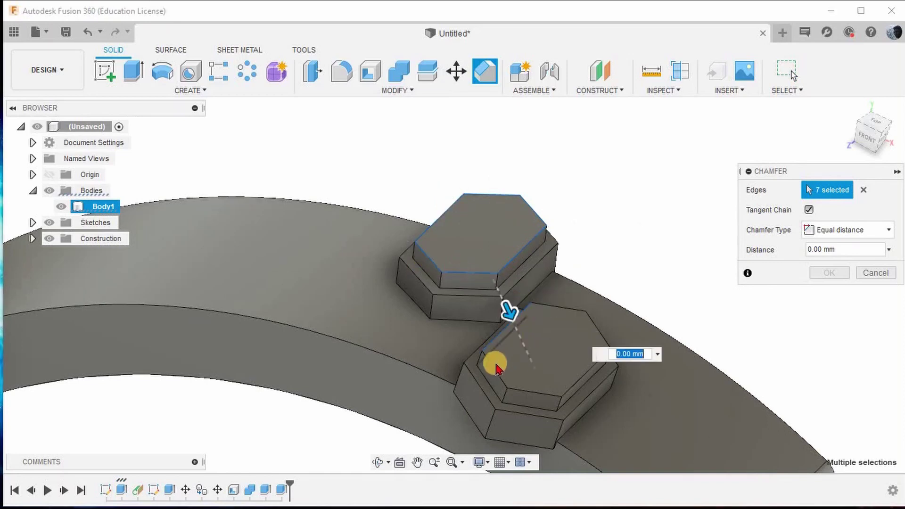
left_click(493, 369)
left_click(532, 396)
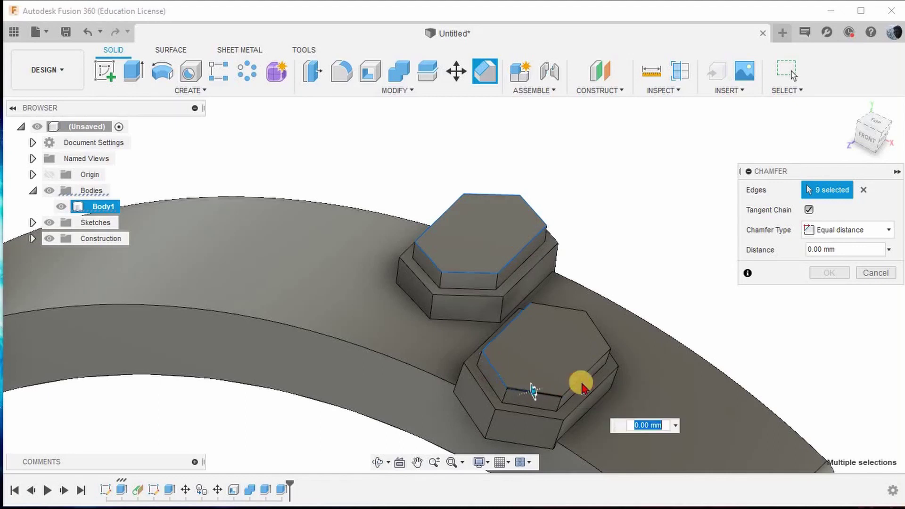
left_click(585, 376)
left_click(603, 335)
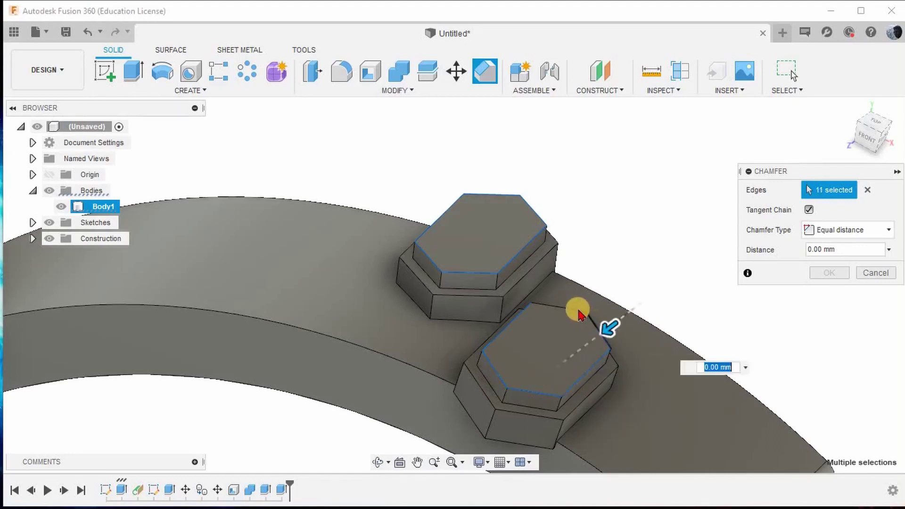
left_click(576, 312)
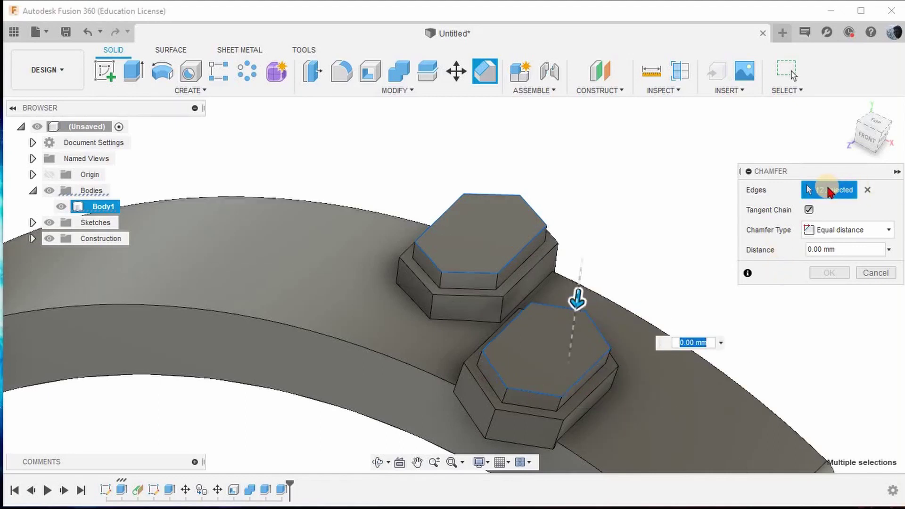
left_click(762, 247)
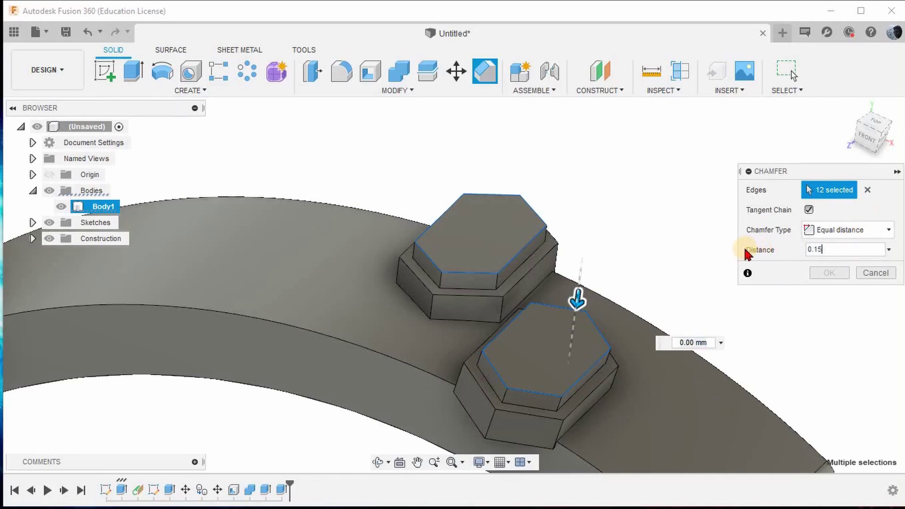
scroll(578, 374, "up", 3)
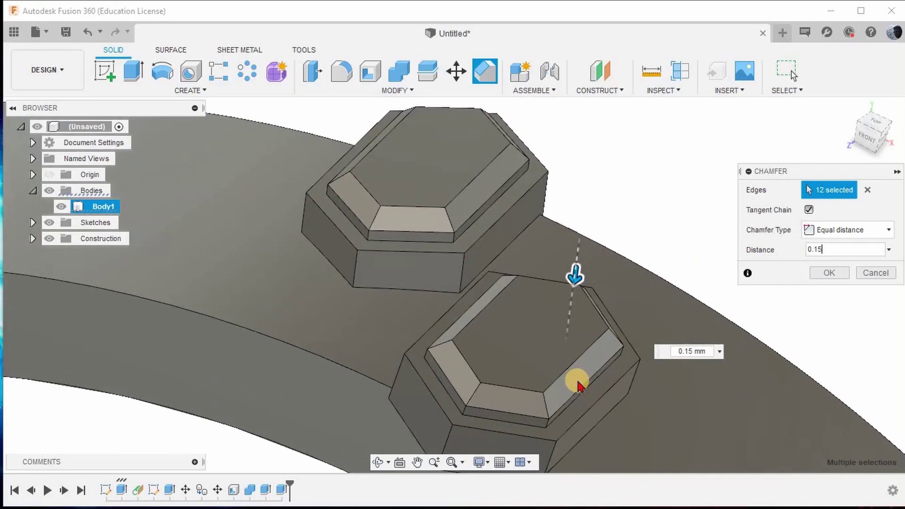
scroll(562, 338, "up", 1)
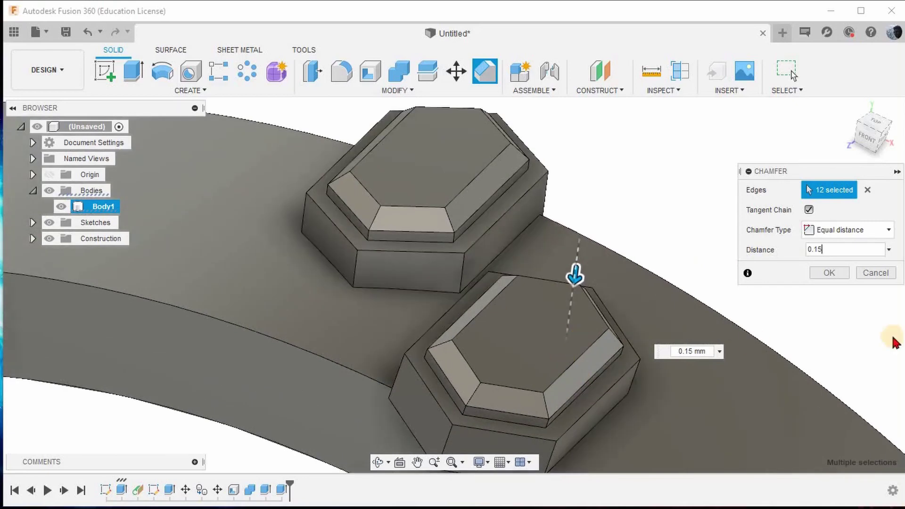
left_click(829, 273)
scroll(608, 250, "down", 5)
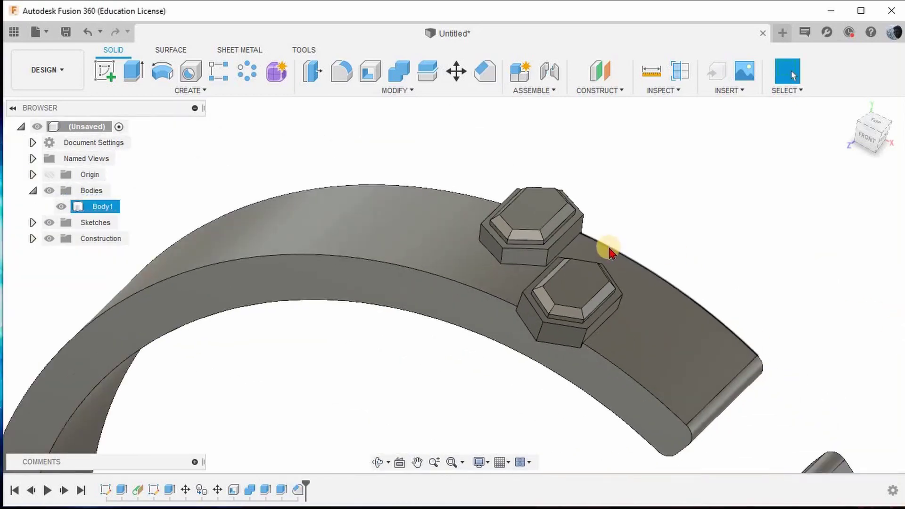
- Edit the upper gem's extrude feature and change its operation to New Body
scroll(611, 252, "down", 2)
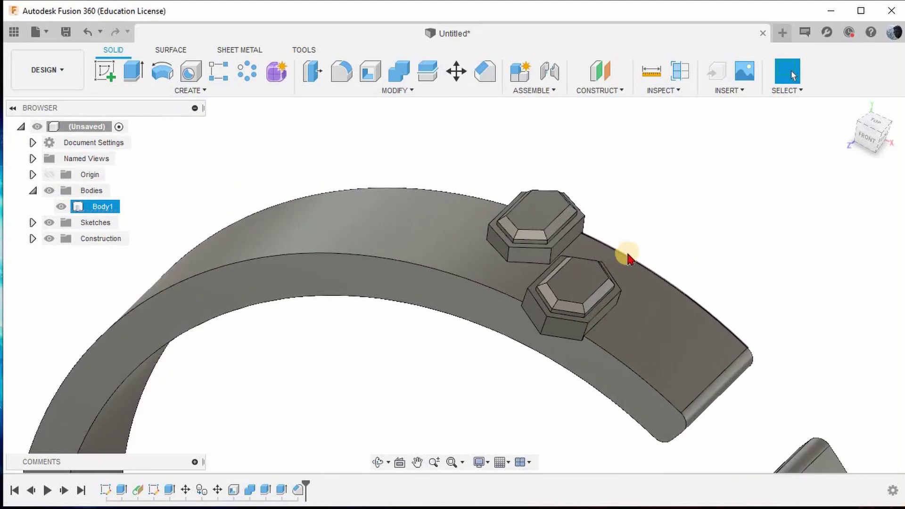
middle_click_drag(631, 262, 502, 241, "shift")
scroll(501, 241, "down", 2)
scroll(507, 226, "up", 1)
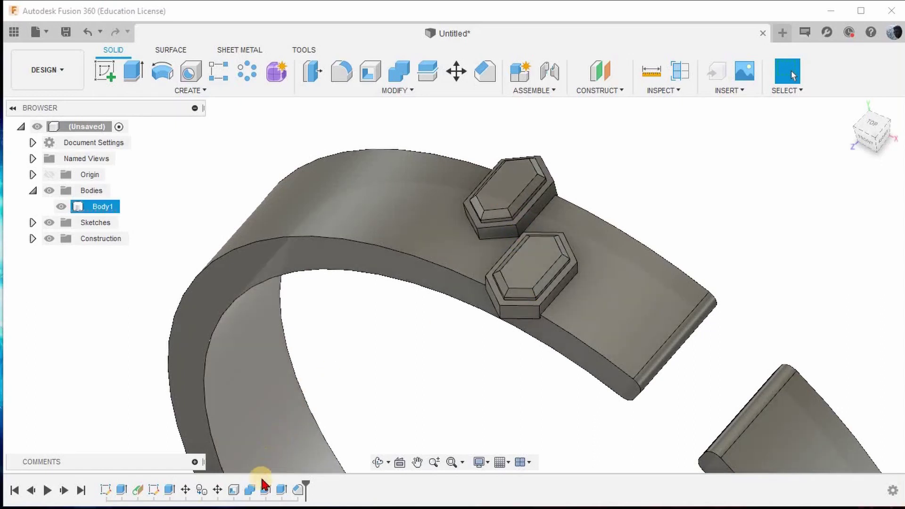
left_click(249, 490)
right_click(265, 490)
left_click(297, 371)
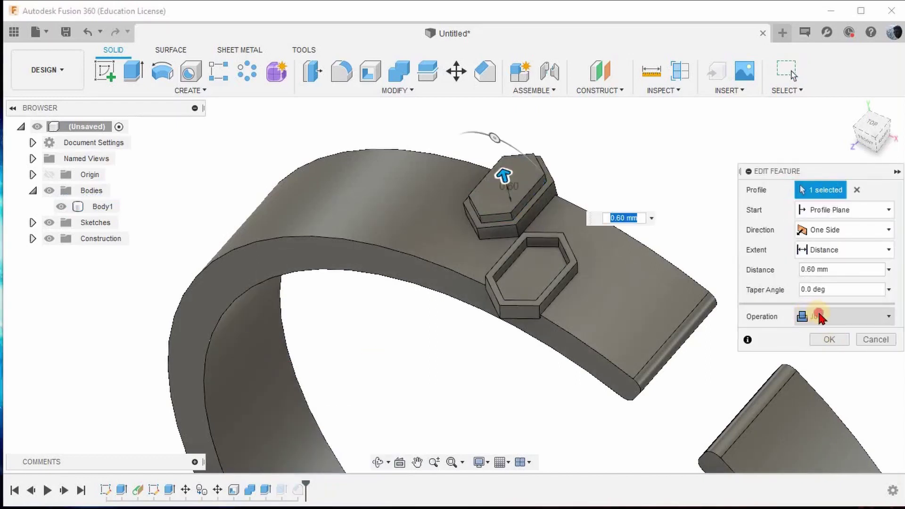
left_click(818, 316)
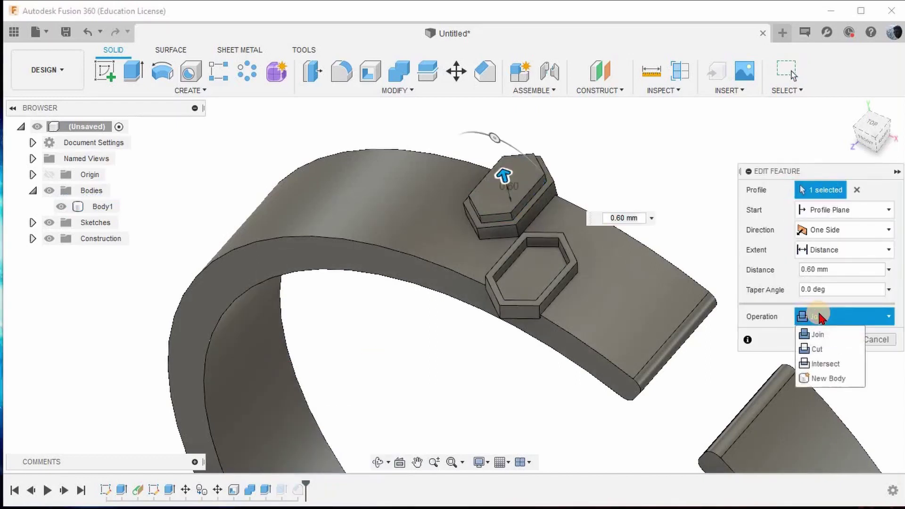
left_click(821, 379)
left_click(829, 339)
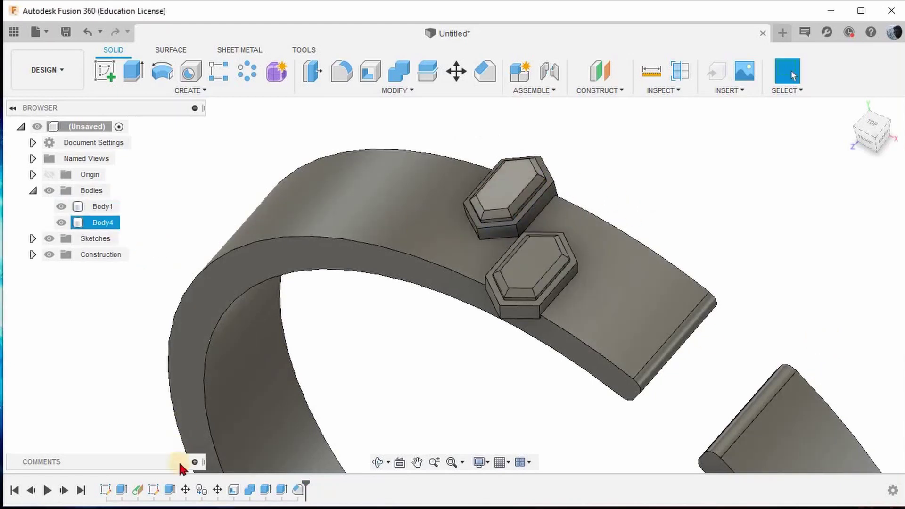
- Change the lower gem's 0.60 mm extrude to New Body, then check Body1 and Body5
right_click(281, 492)
left_click(314, 370)
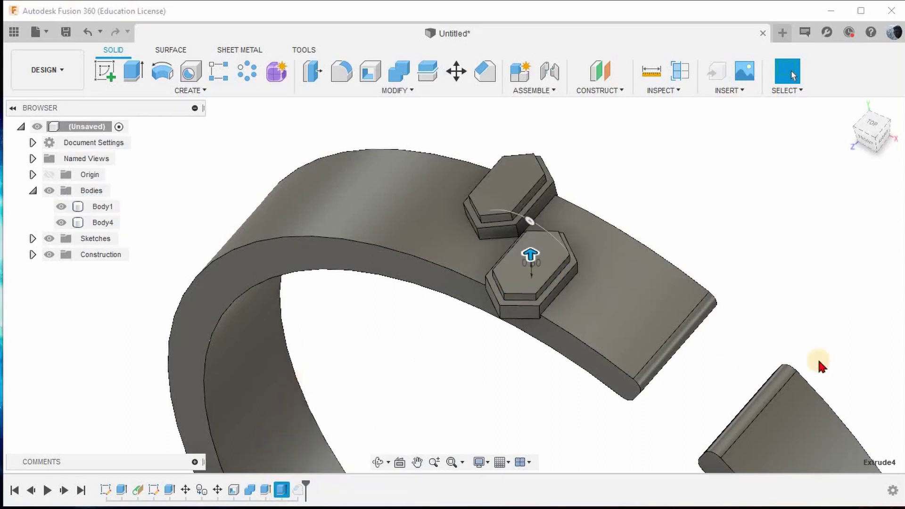
left_click(854, 317)
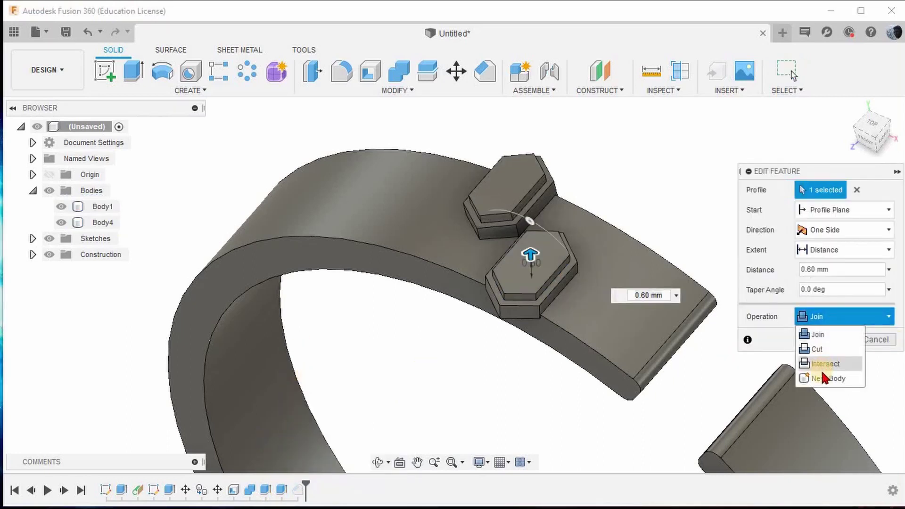
left_click(824, 379)
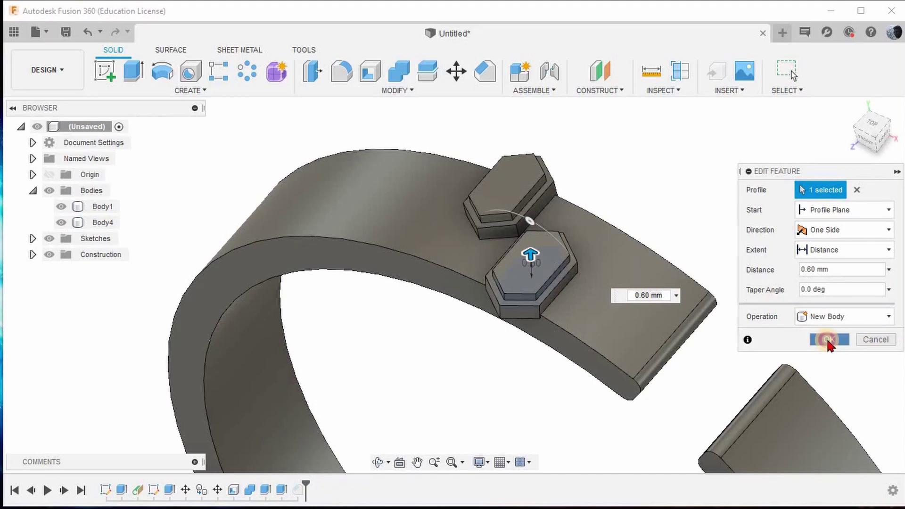
left_click(828, 339)
left_click(100, 207)
left_click(104, 239)
left_click(230, 162)
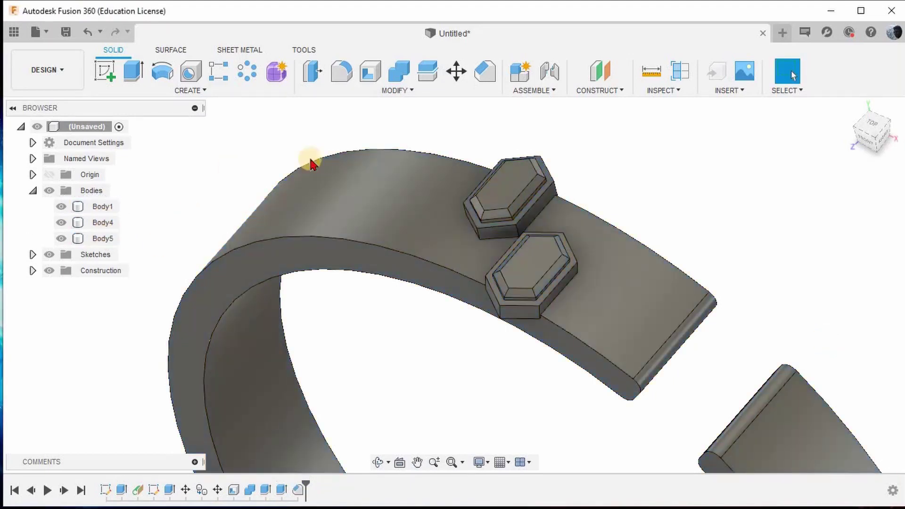
- Start a fillet on the first bezel's rim face with a 0.05 mm radius
scroll(450, 193, "down", 2)
scroll(485, 172, "up", 5)
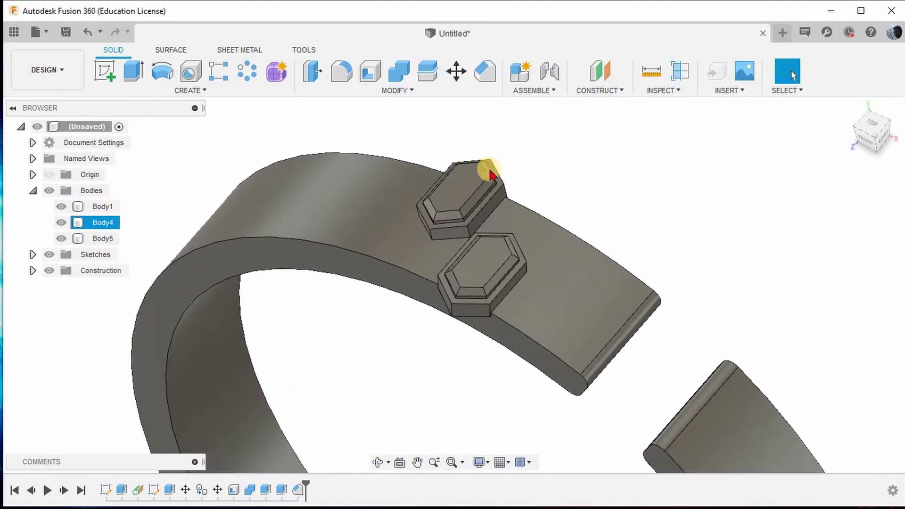
left_click(351, 73)
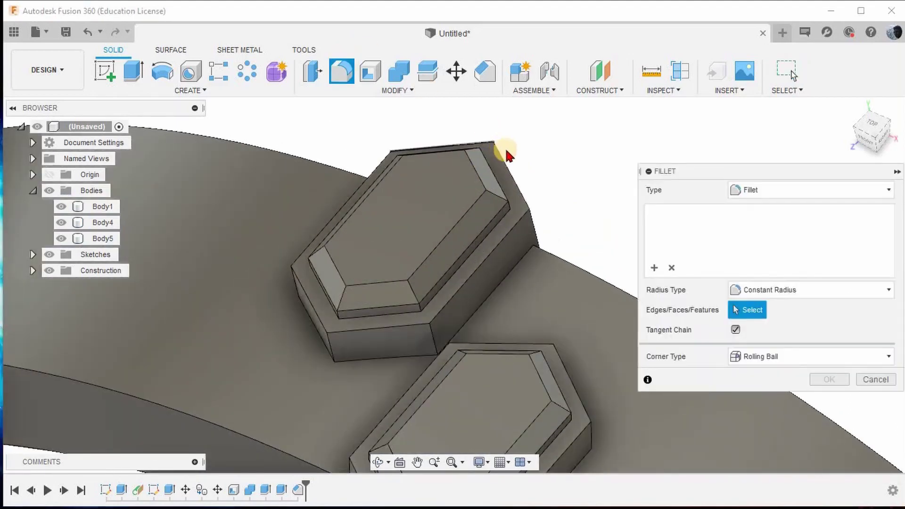
scroll(503, 146, "up", 2)
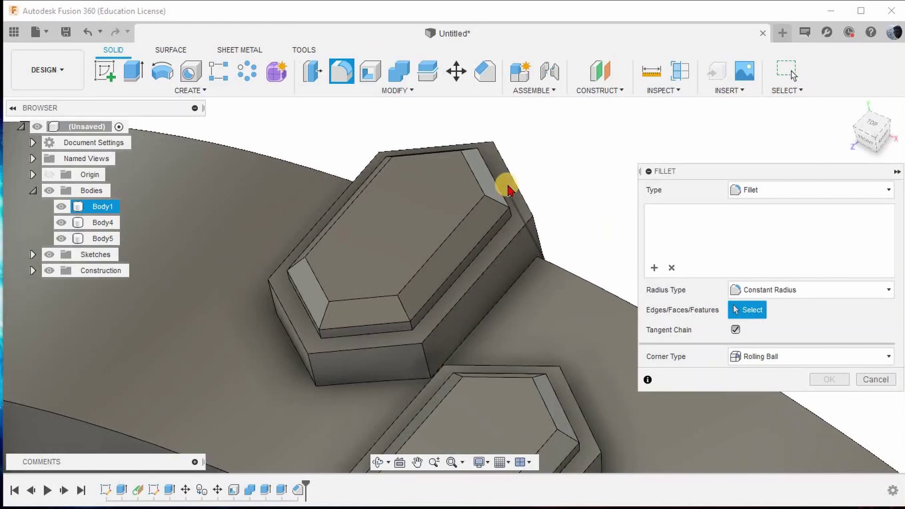
scroll(509, 192, "up", 2)
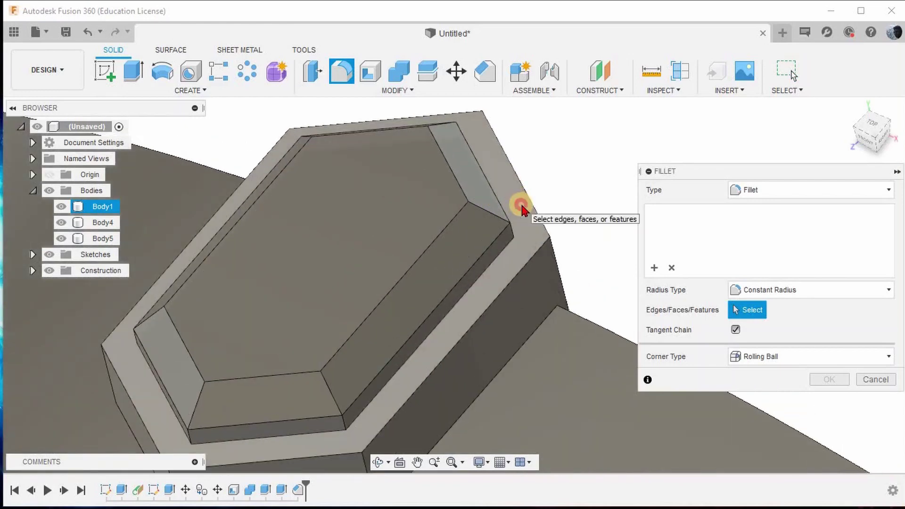
left_click(522, 203)
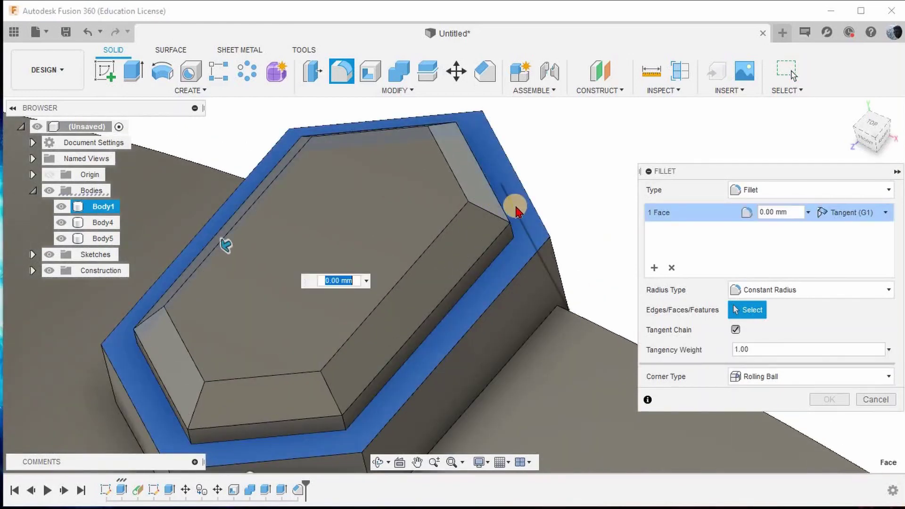
type("0.1")
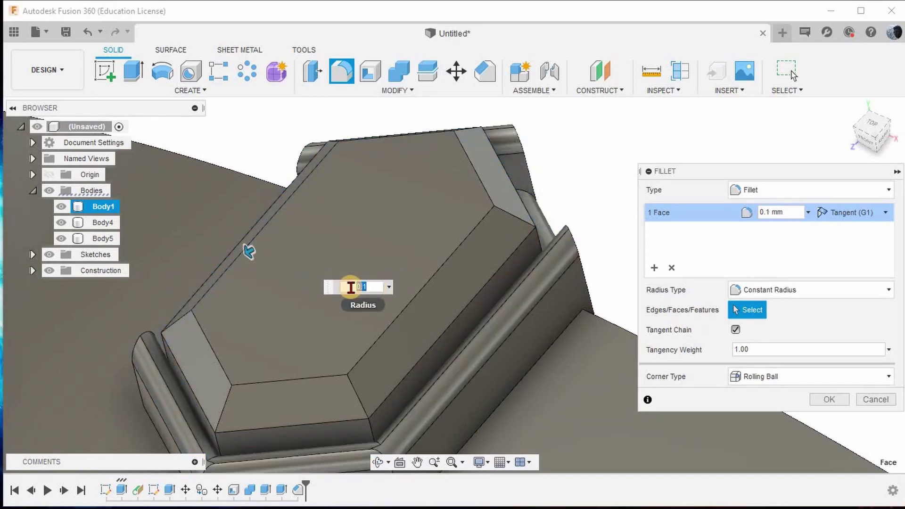
type("0.05")
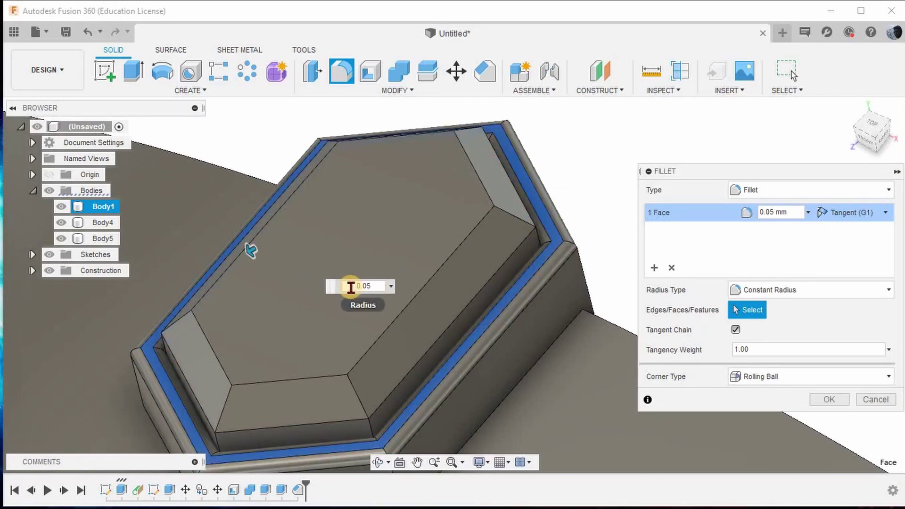
- Add the second bezel's rim face and apply the 0.05 mm fillet
scroll(462, 190, "down", 5)
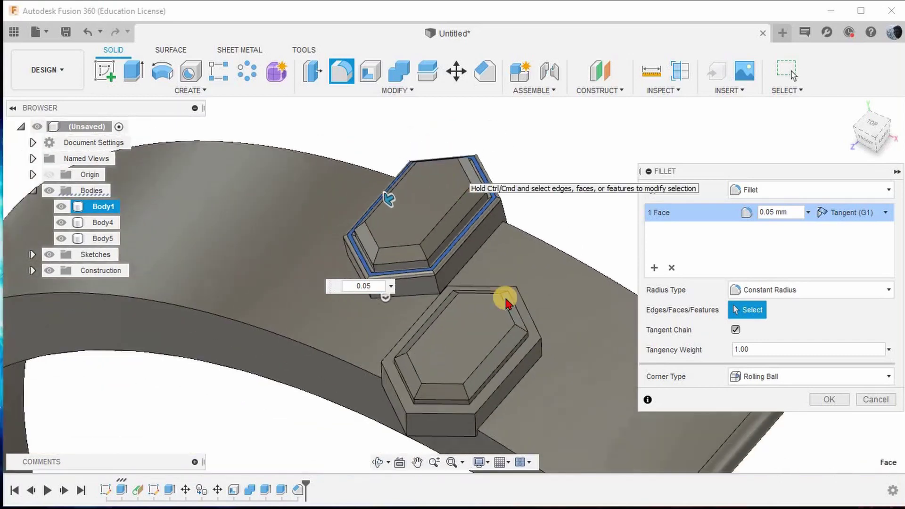
scroll(523, 327, "up", 2)
scroll(526, 325, "up", 3)
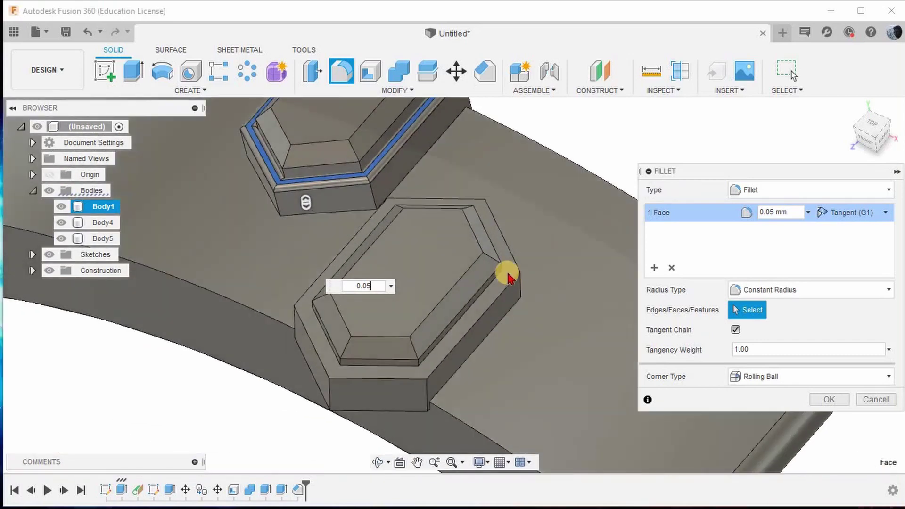
scroll(488, 305, "up", 2)
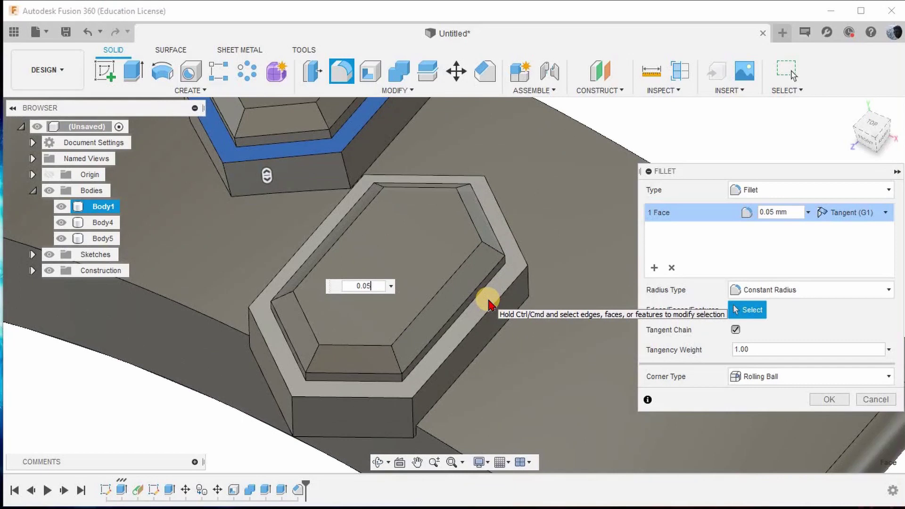
left_click(487, 304)
scroll(488, 304, "up", 1)
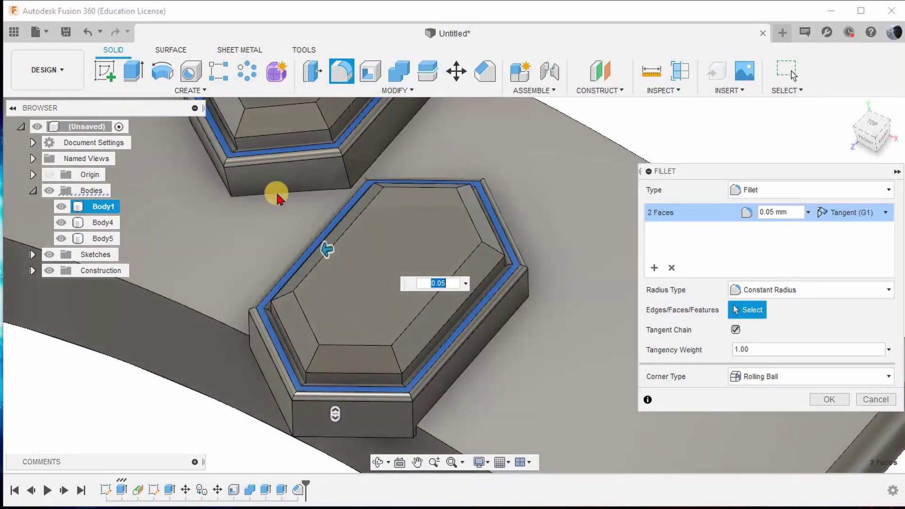
scroll(390, 240, "down", 5)
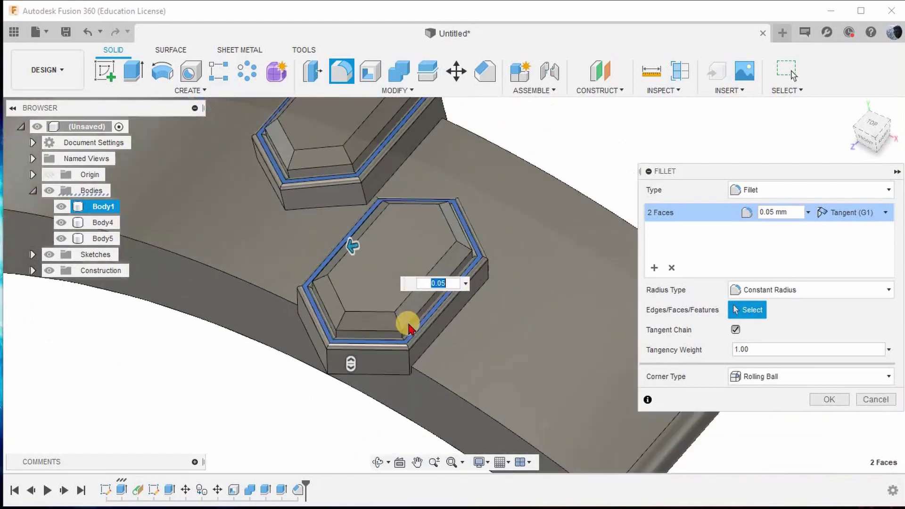
left_click(831, 400)
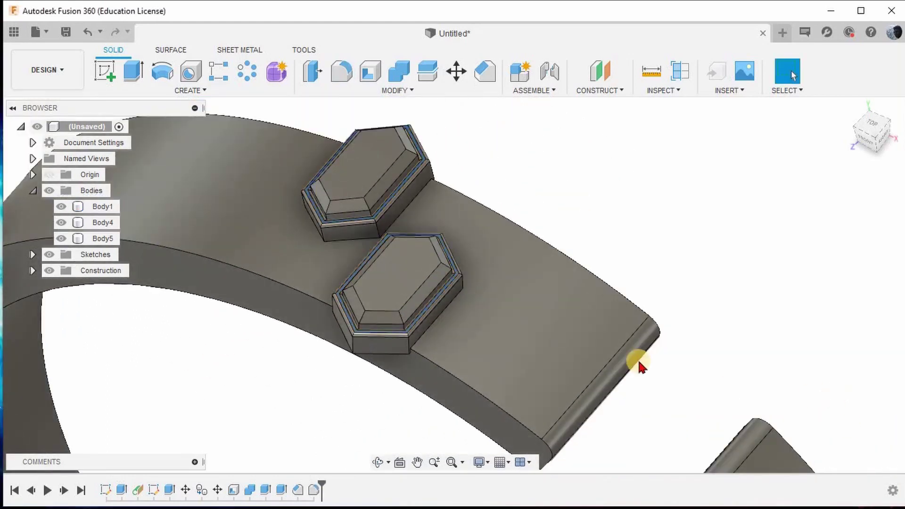
scroll(515, 263, "down", 3)
scroll(503, 205, "up", 8)
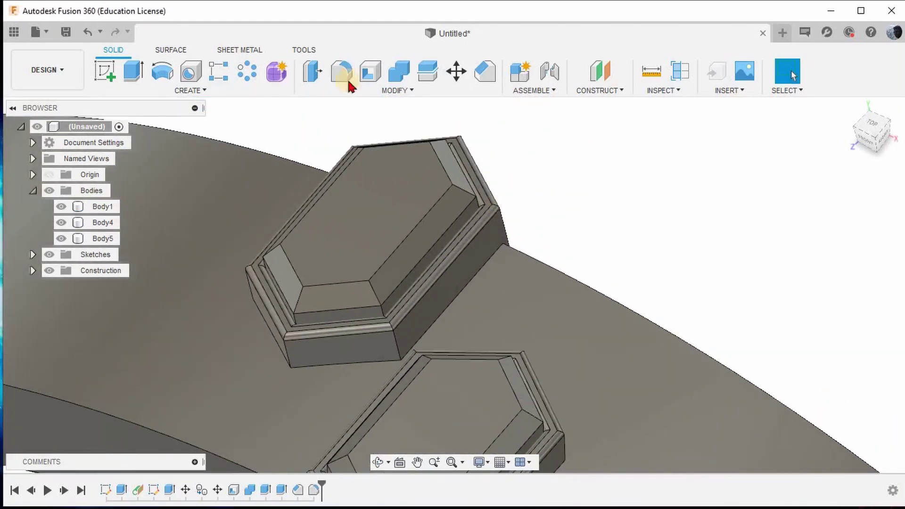
- Start a fillet on four edges of the first bezel with a 0.05 mm radius
left_click(344, 69)
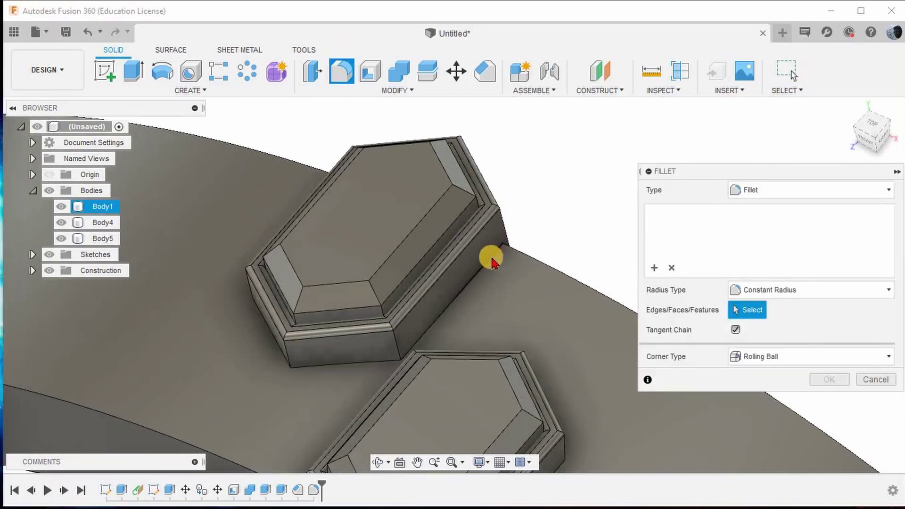
left_click(490, 260)
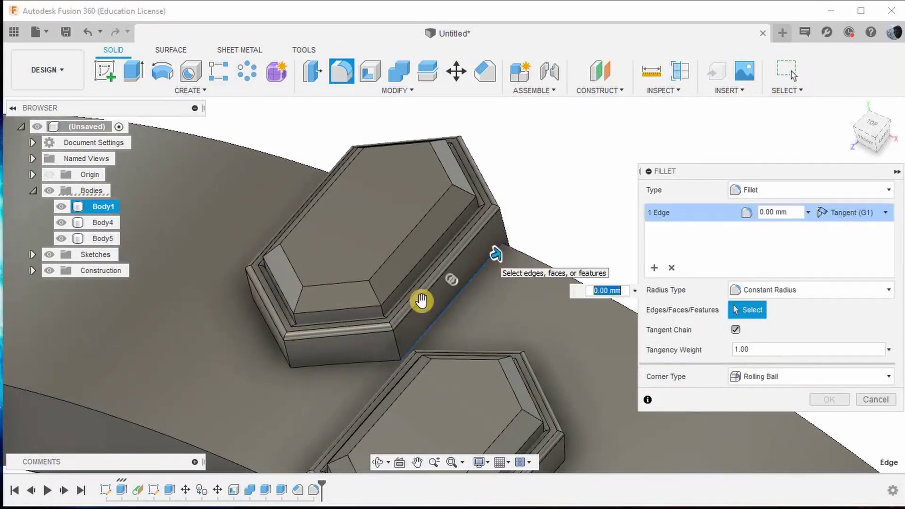
left_click(372, 362)
middle_click_drag(377, 313, 293, 344, "shift")
left_click(292, 341)
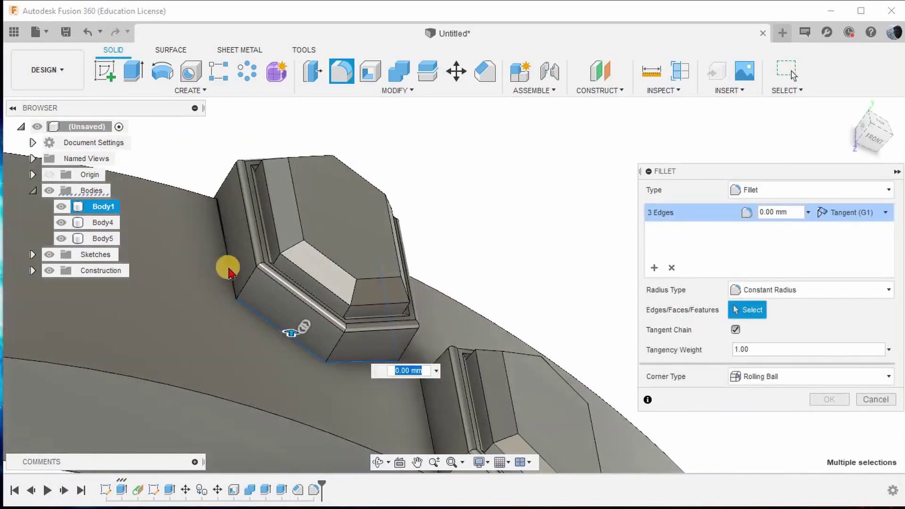
left_click(229, 270)
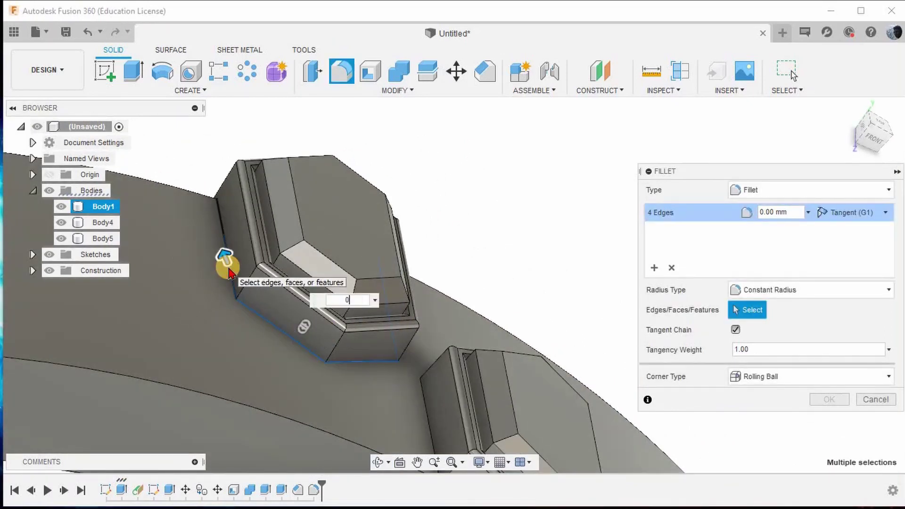
type("0.05")
key("Return")
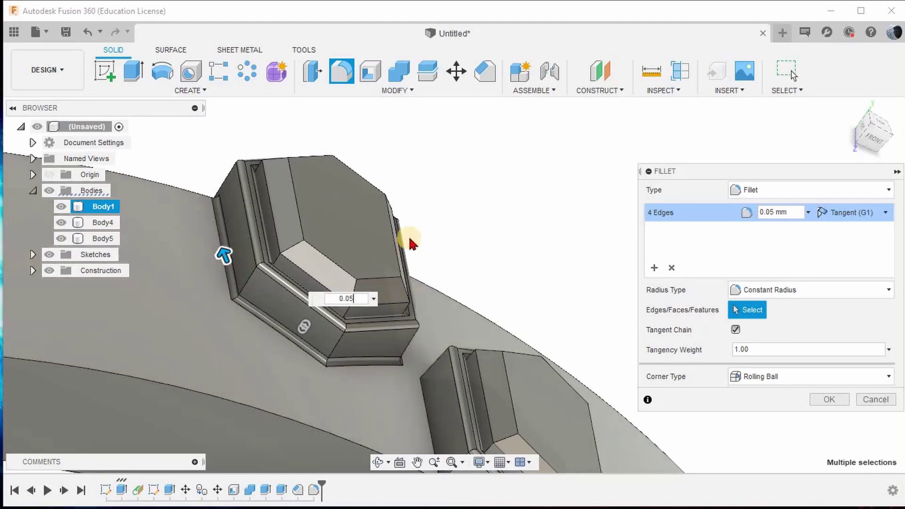
- Add four edges of the second bezel and apply the 0.05 mm fillet to all eight
scroll(408, 238, "down", 3)
scroll(426, 393, "up", 2)
middle_click_drag(424, 382, 518, 238, "shift")
left_click(418, 339)
scroll(418, 339, "up", 2)
left_click(446, 257)
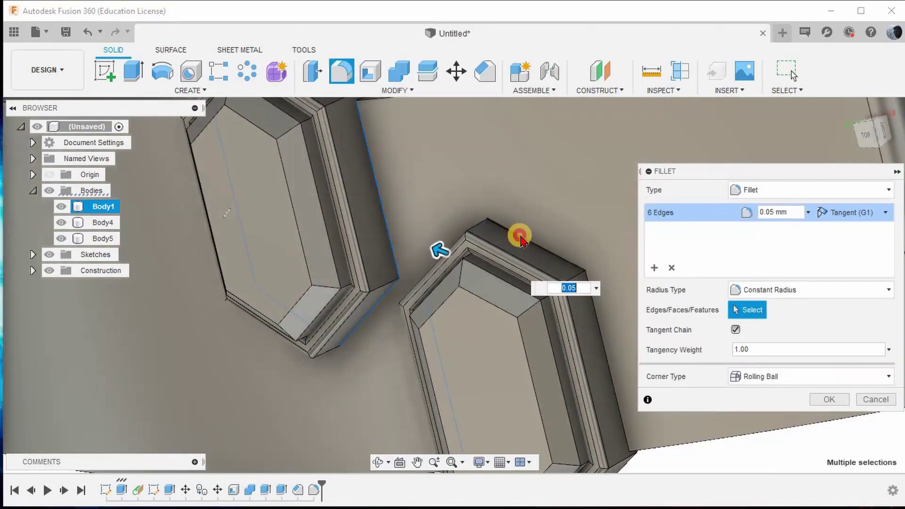
left_click(517, 236)
middle_click_drag(467, 224, 556, 259, "shift")
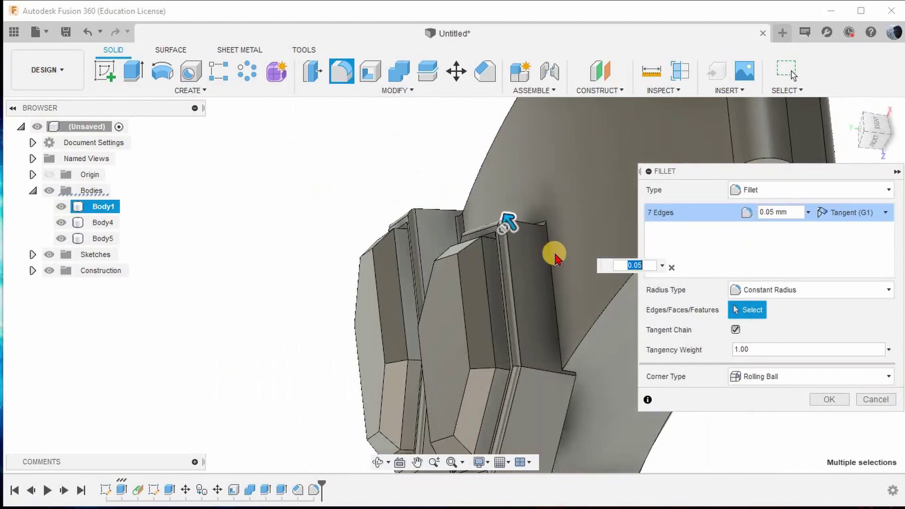
left_click(551, 221)
middle_click_drag(552, 222, 658, 323, "shift")
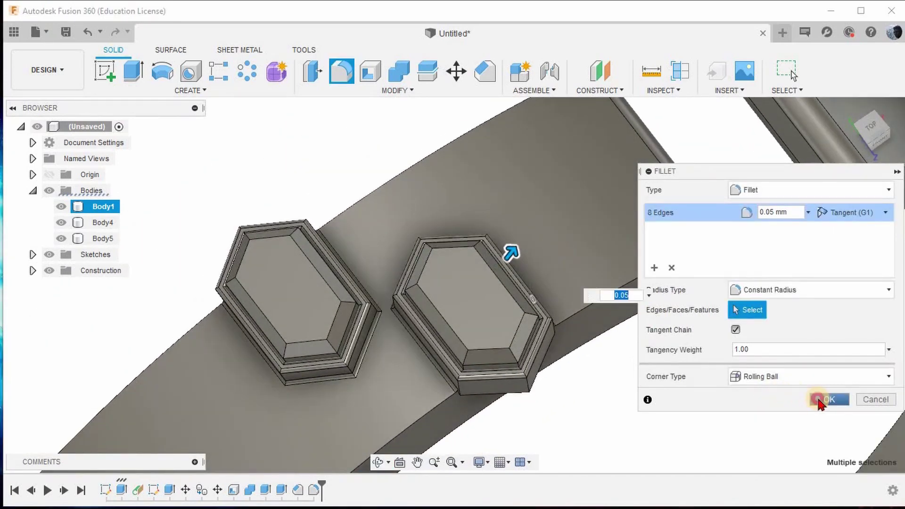
left_click(818, 400)
- Select bezel body Body4 from a front view, then start a fillet on the ring band
scroll(499, 317, "down", 5)
middle_click_drag(499, 317, 481, 279, "shift")
left_click(470, 277)
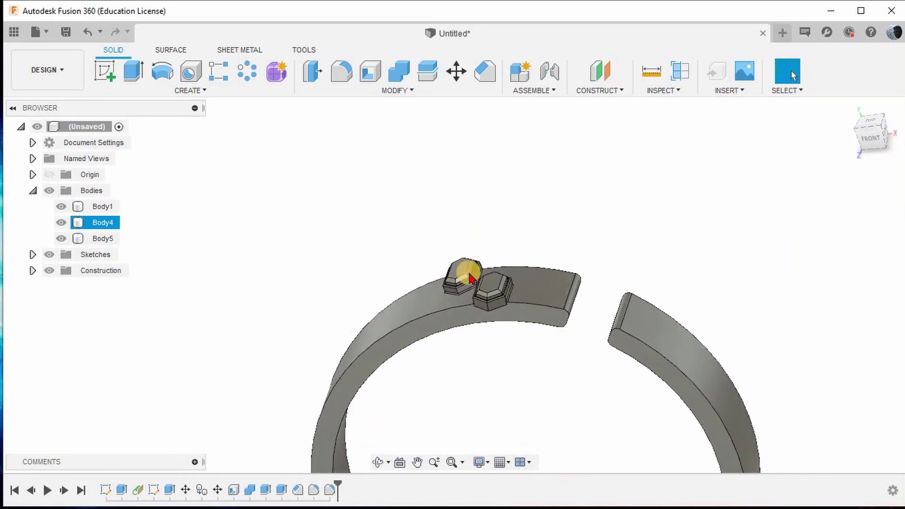
scroll(590, 360, "down", 3)
middle_click_drag(590, 360, 381, 109, "shift")
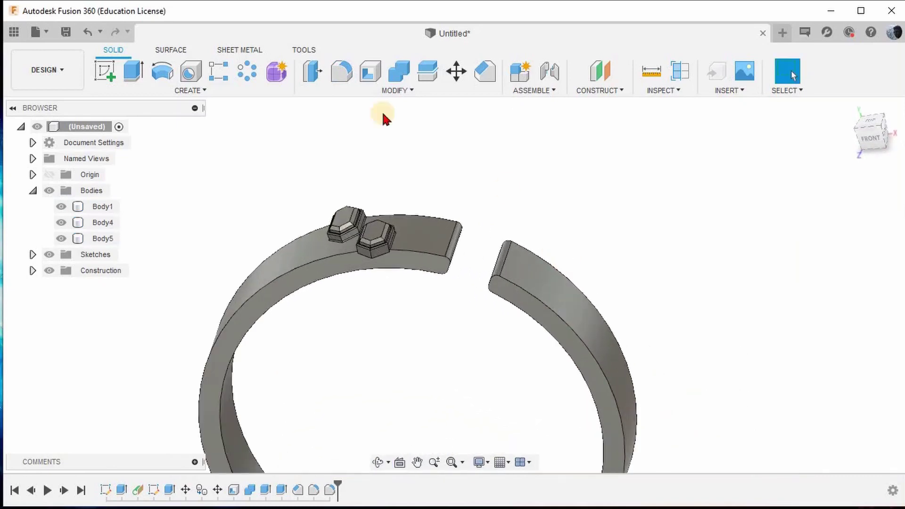
left_click(354, 74)
scroll(561, 315, "up", 3)
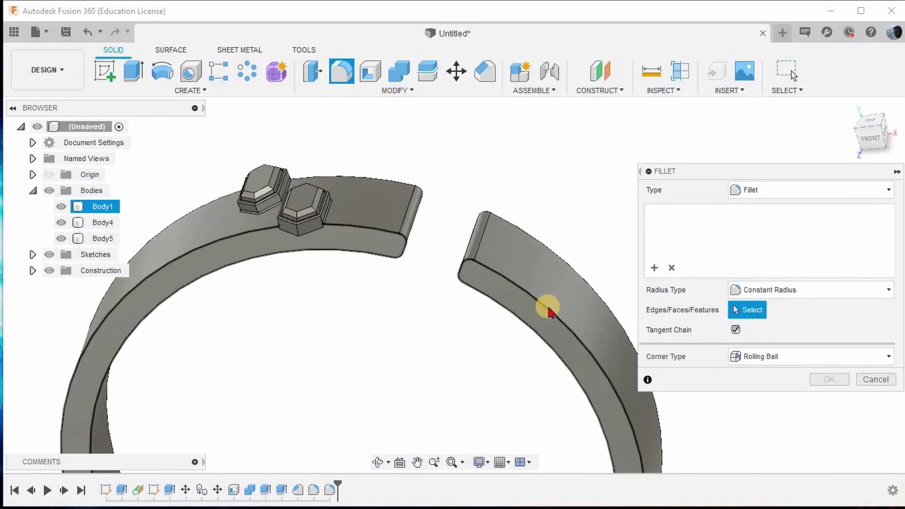
- Fillet the ring band's two edge chains with a 0.05 mm radius
left_click(548, 308)
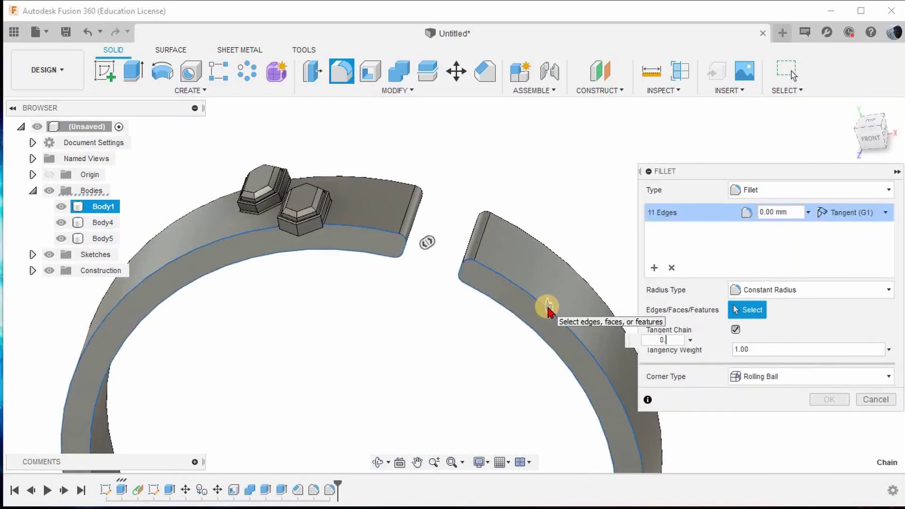
key("Return")
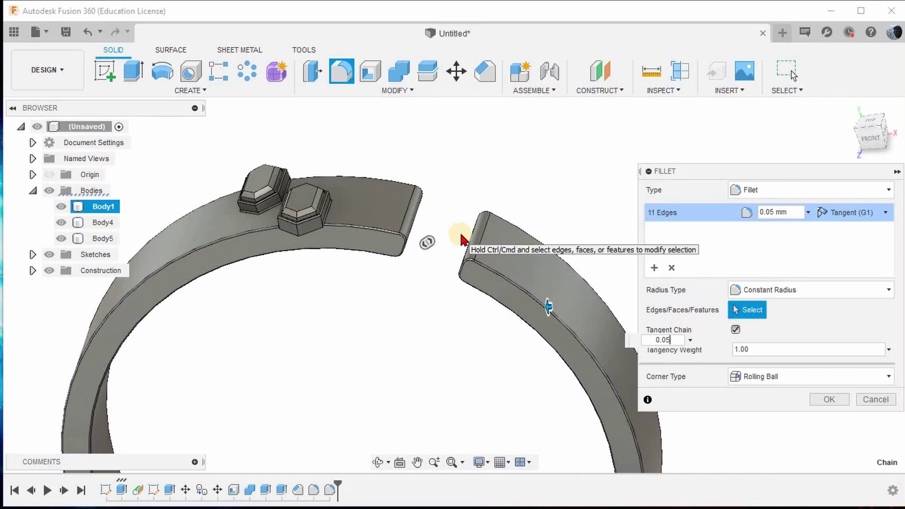
middle_click_drag(404, 208, 593, 184, "shift")
left_click(591, 179)
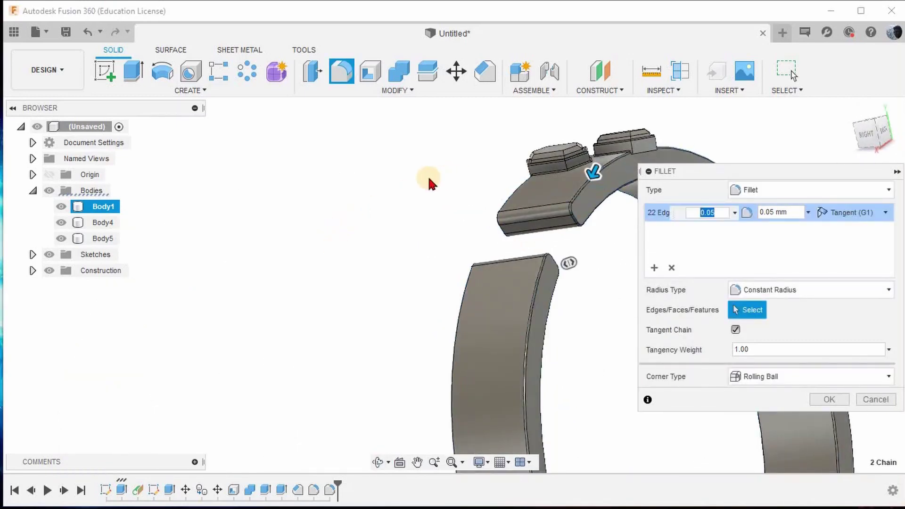
left_click(824, 399)
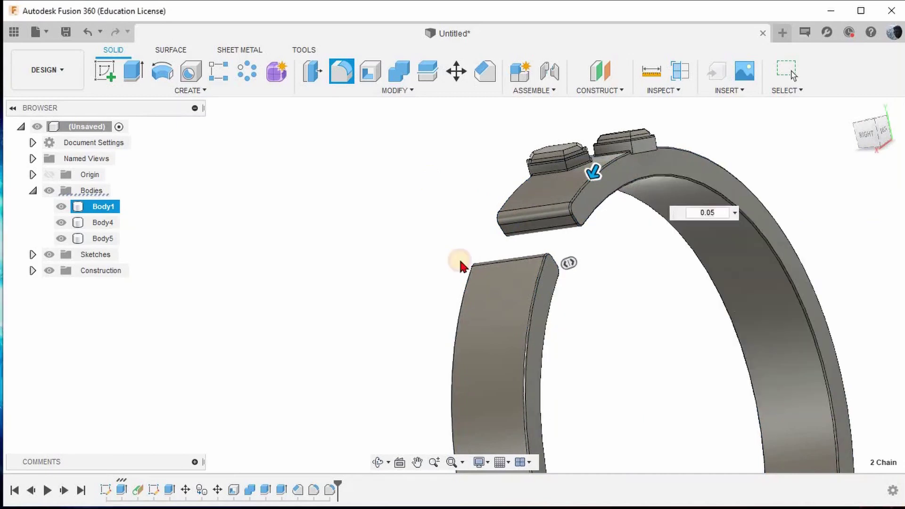
- Bring up the context menu for the ring body Body1 in the Browser
scroll(410, 239, "down", 5)
middle_click_drag(410, 238, 525, 213, "shift")
left_click(546, 273)
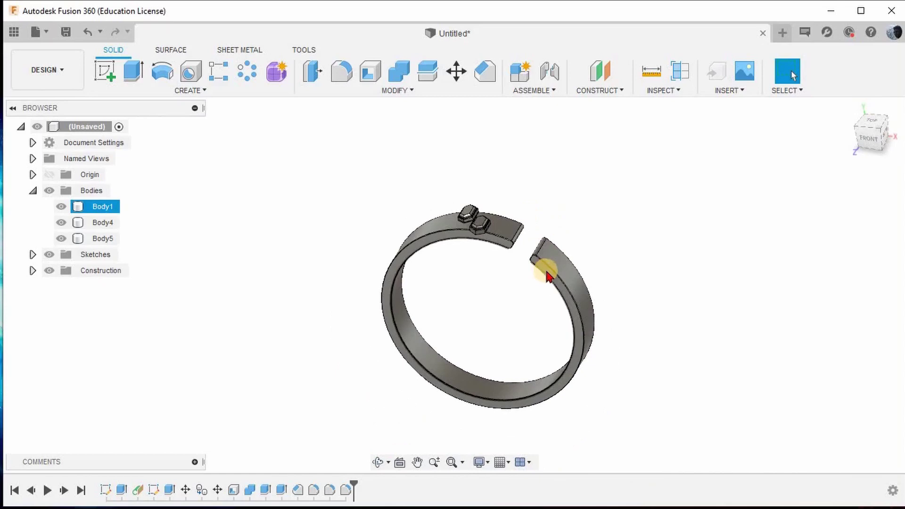
scroll(545, 278, "up", 2)
scroll(544, 275, "up", 1)
left_click(538, 282)
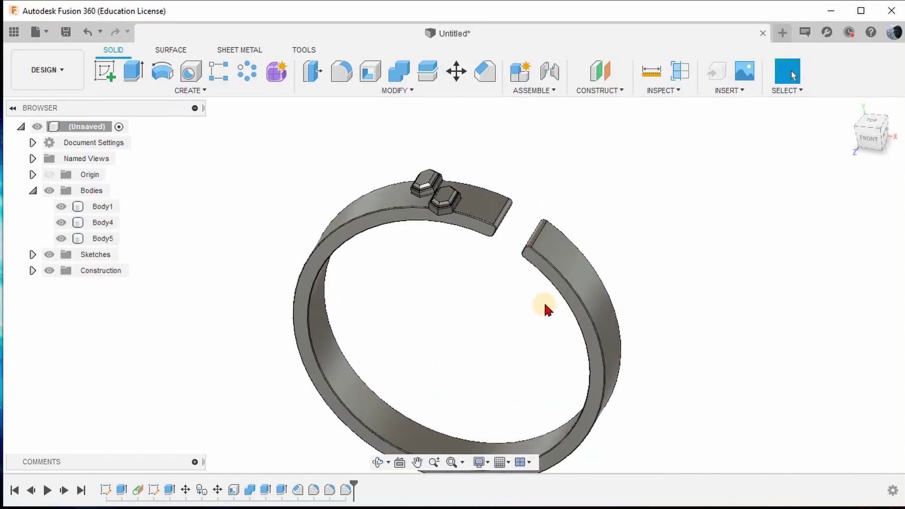
right_click(107, 210)
- In Appearance, browse Library › Metal › Gold and drag Gold - Polished into the design
left_click(637, 287)
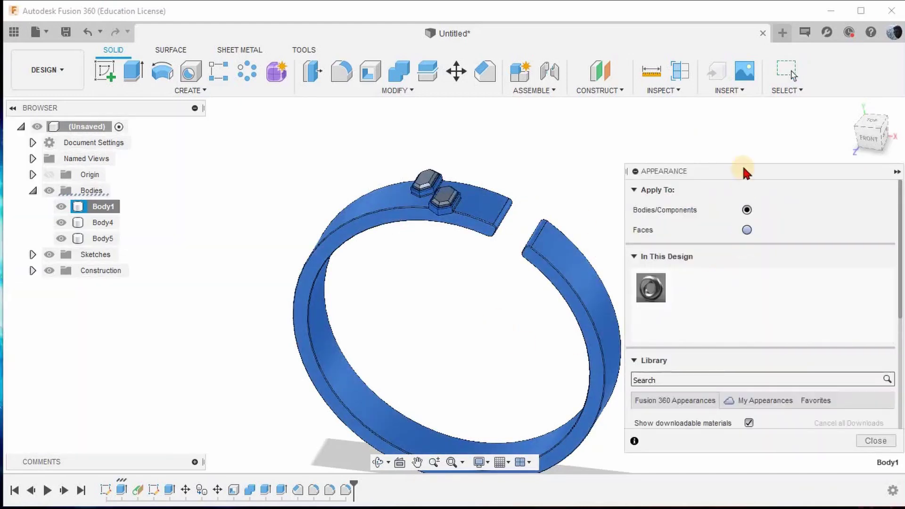
scroll(751, 166, "down", 5)
scroll(684, 233, "down", 1)
left_click(650, 265)
scroll(662, 282, "down", 3)
scroll(665, 283, "down", 3)
left_click(658, 284)
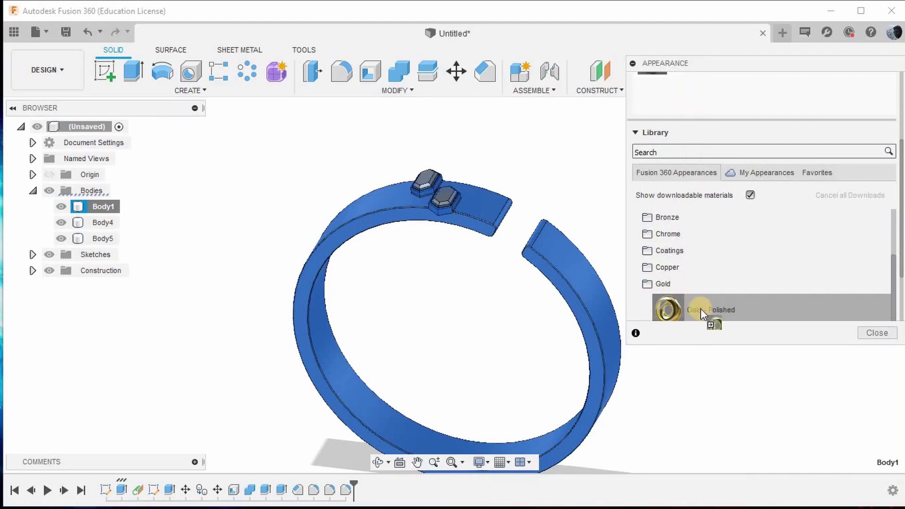
left_click_drag(701, 314, 606, 330)
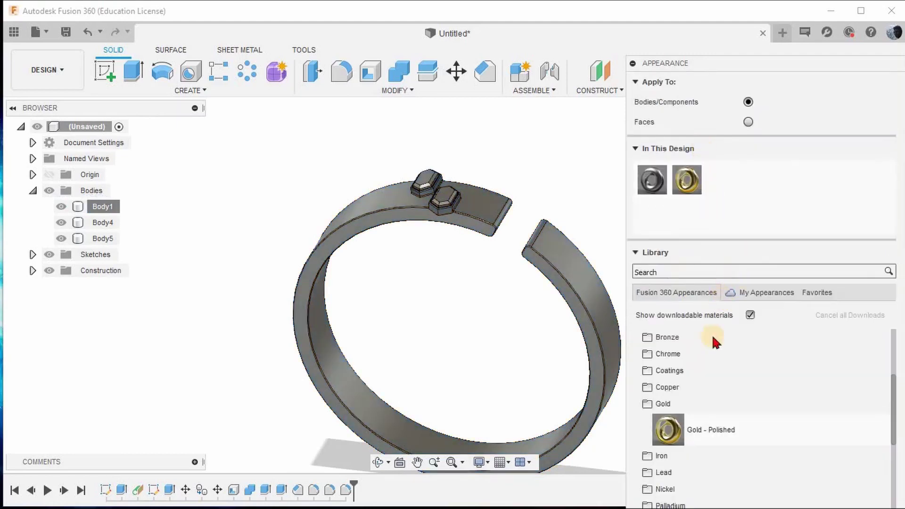
- Add the Gemstone Ruby and Sapphire appearances from Miscellaneous to In This Design
scroll(706, 354, "down", 11)
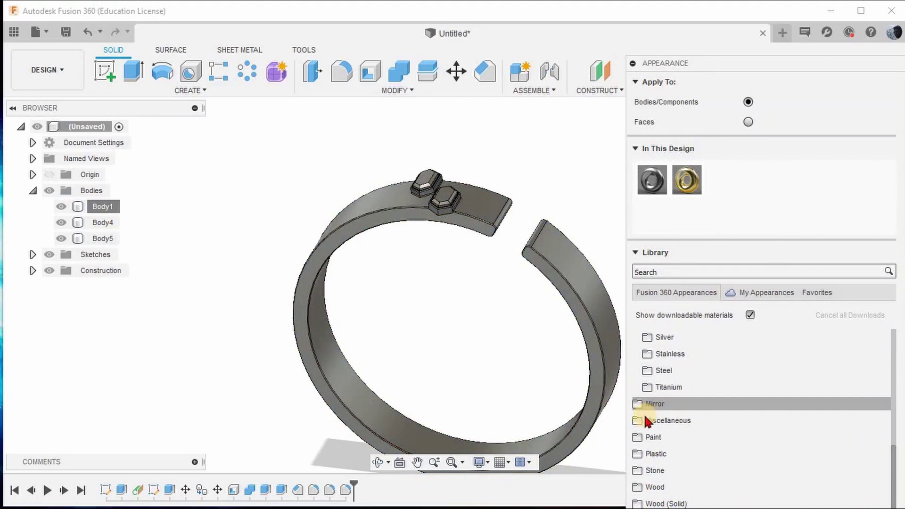
left_click(641, 419)
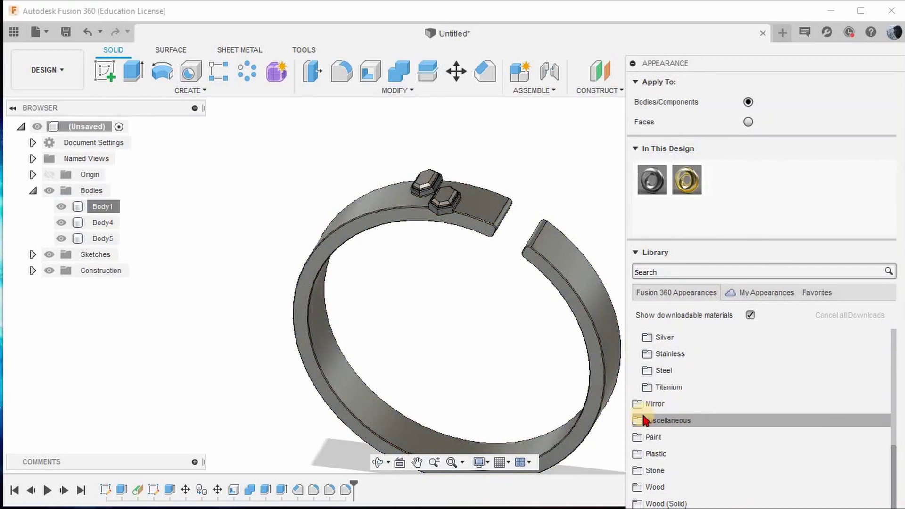
left_click(640, 419)
scroll(644, 420, "down", 3)
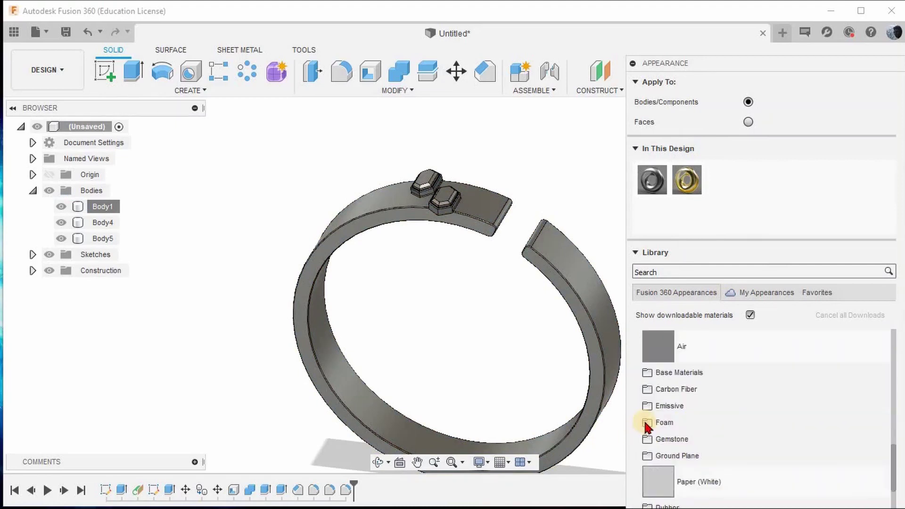
scroll(645, 415, "down", 3)
left_click(646, 370)
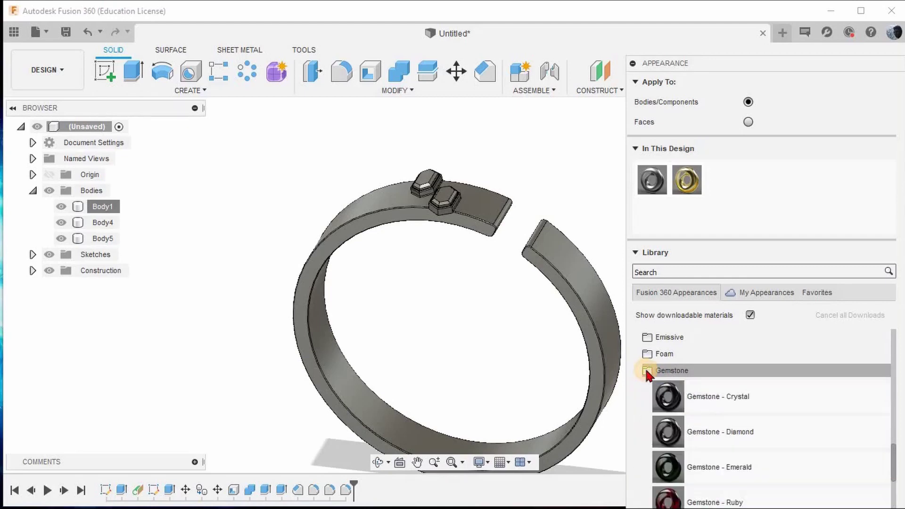
scroll(670, 391, "down", 2)
scroll(673, 401, "down", 3)
left_click_drag(661, 380, 730, 181)
left_click_drag(664, 347, 760, 171)
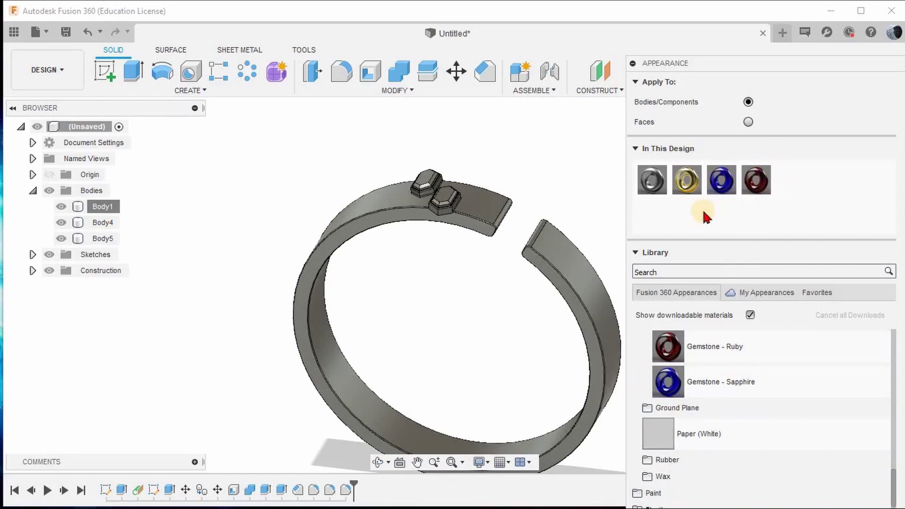
- Apply polished gold to the band, ruby to one hex stone and sapphire to the other, then close Appearance
left_click_drag(675, 180, 566, 257)
scroll(417, 181, "up", 5)
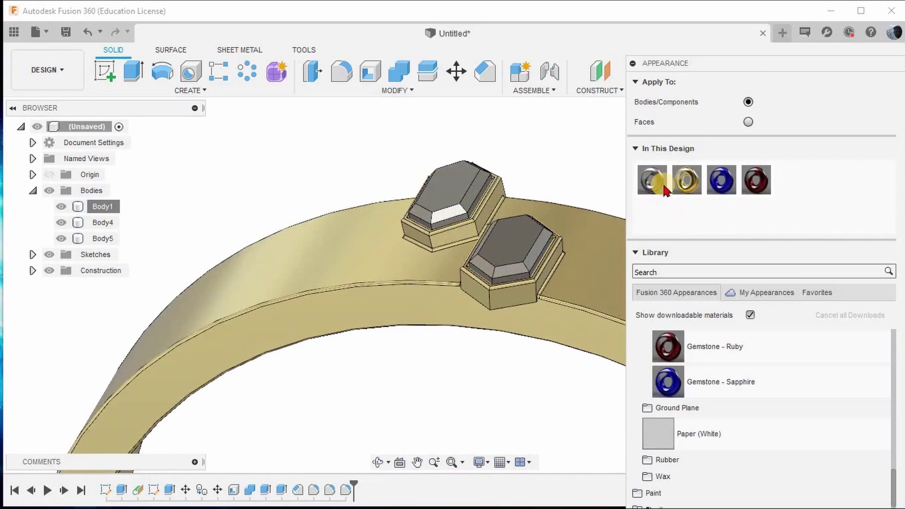
left_click_drag(756, 181, 641, 203)
left_click_drag(458, 175, 462, 173)
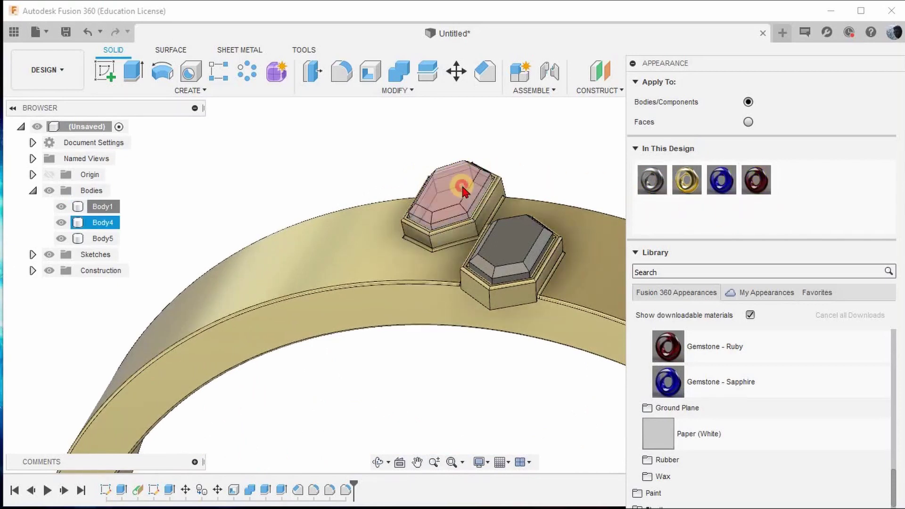
left_click_drag(732, 183, 713, 193)
left_click_drag(606, 204, 511, 247)
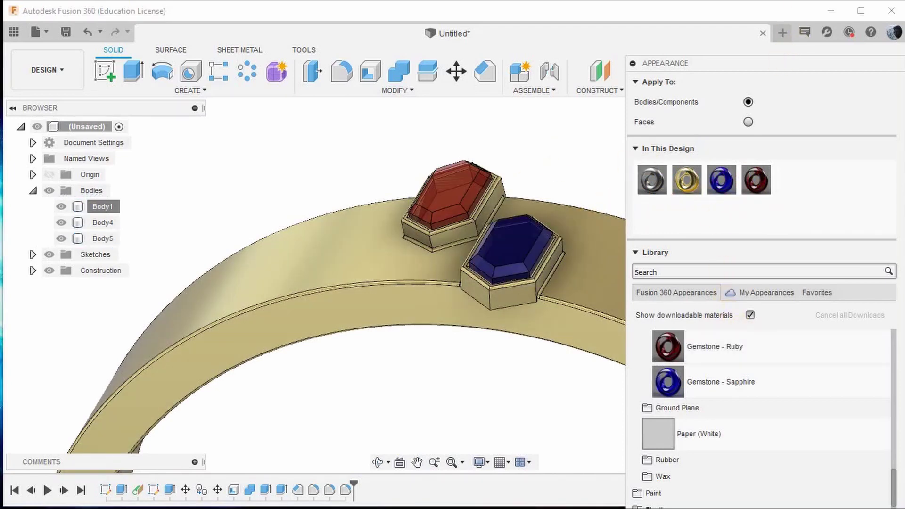
left_click_drag(782, 61, 780, 47)
key("Escape")
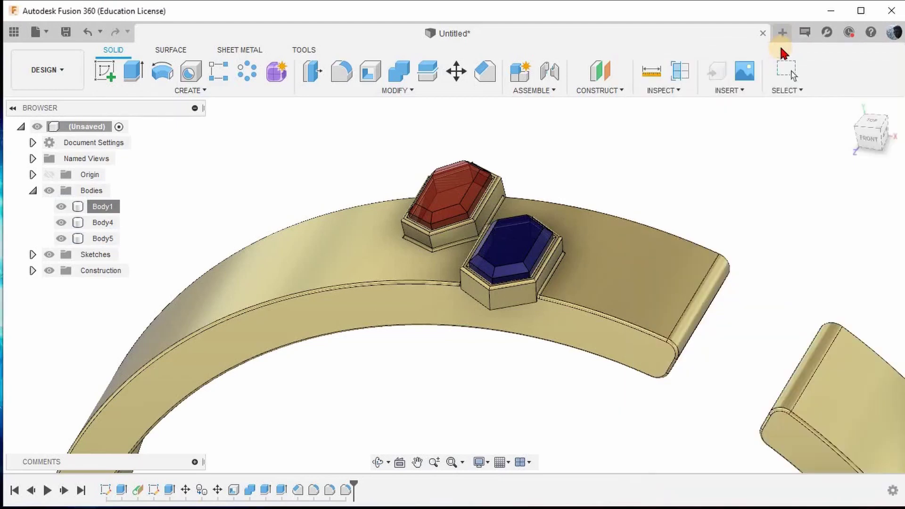
scroll(439, 220, "down", 10)
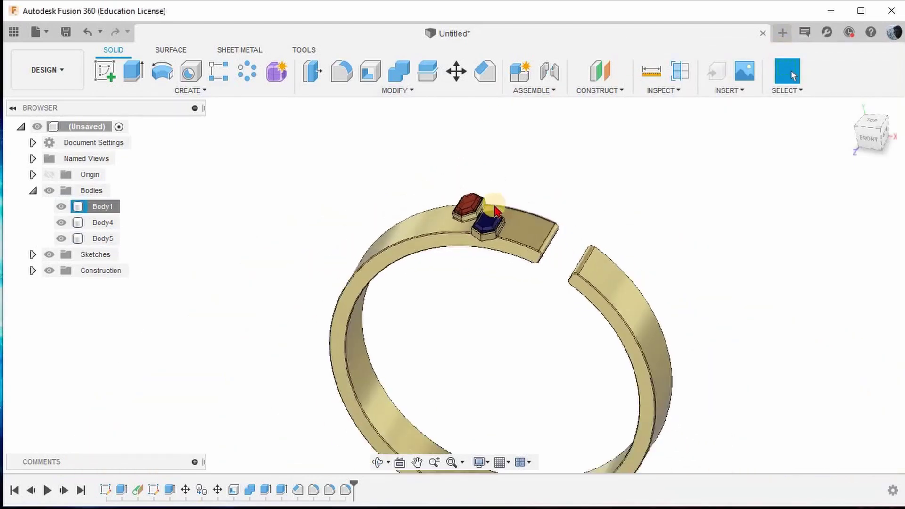
- Switch to the RENDER workspace, collapse the Rendering Gallery, and open Scene Settings
left_click(65, 69)
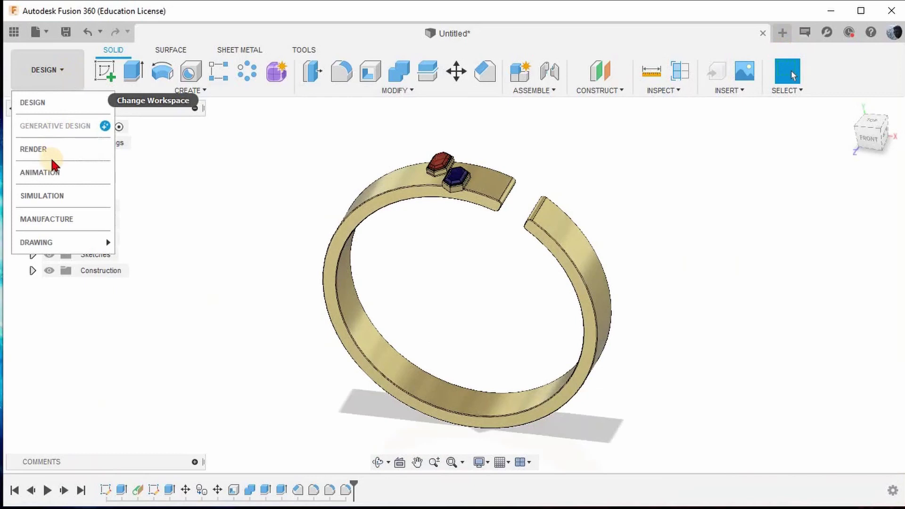
left_click(28, 148)
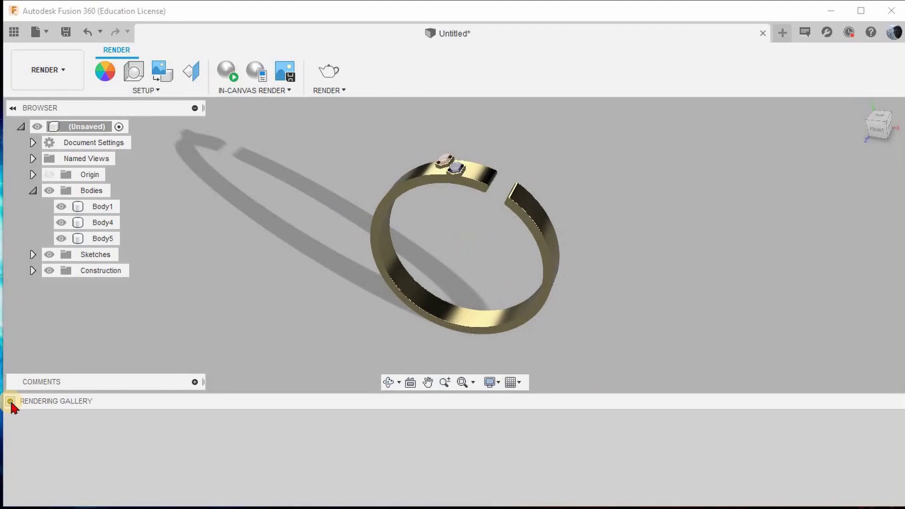
left_click(10, 400)
left_click(140, 80)
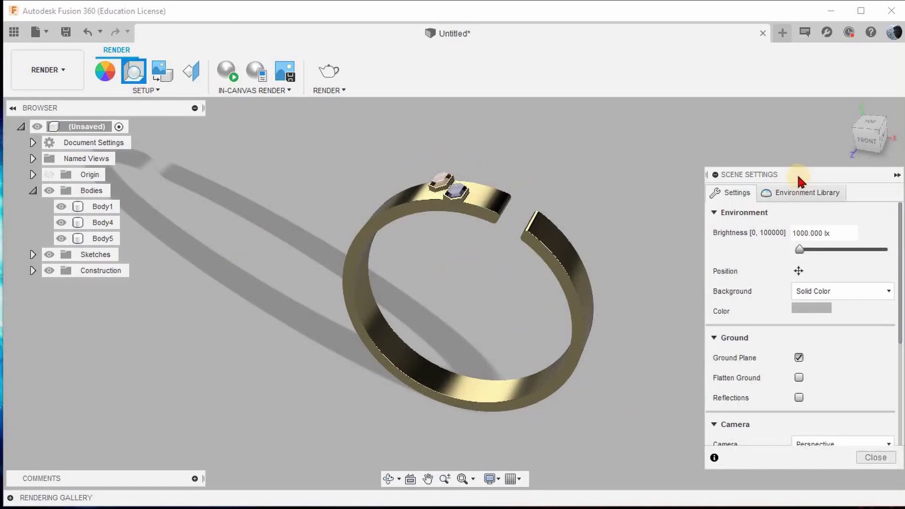
- Set Background to Environment and choose Grid Light from the Environment Library
left_click(804, 243)
left_click(805, 258)
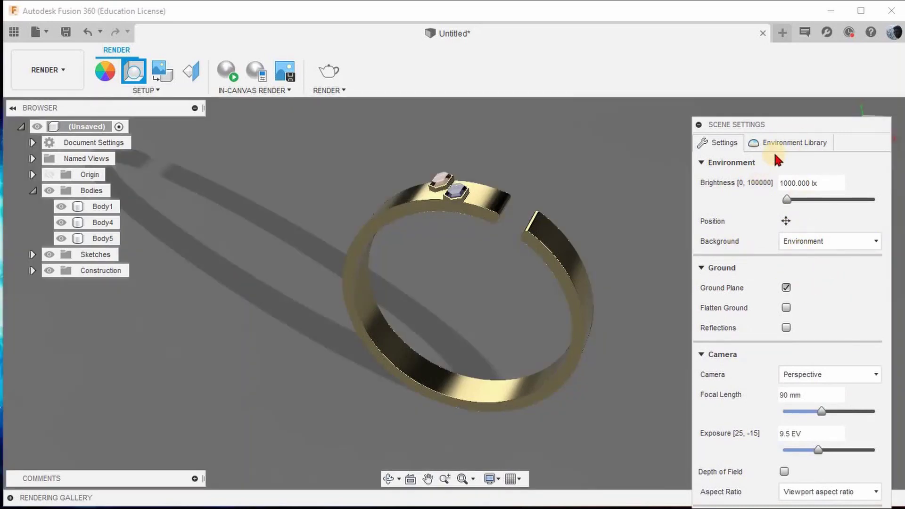
left_click(783, 142)
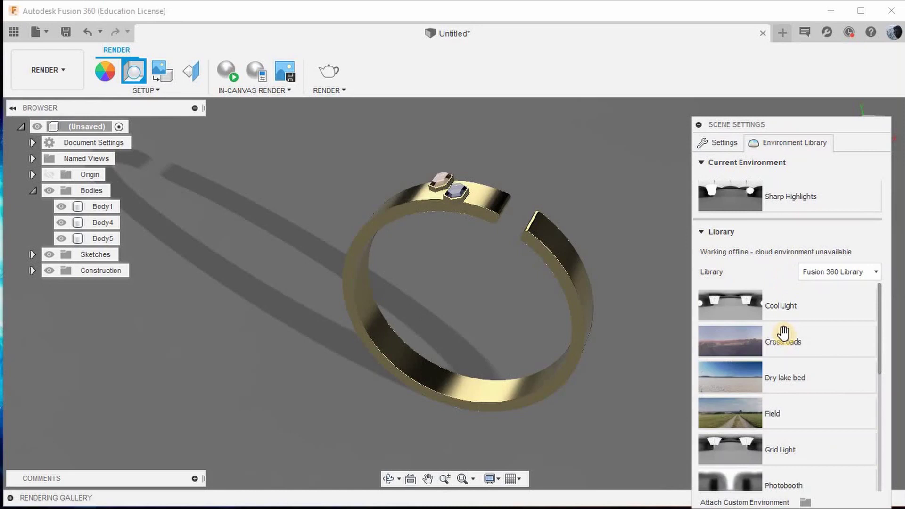
scroll(786, 356, "down", 2)
scroll(787, 360, "down", 5)
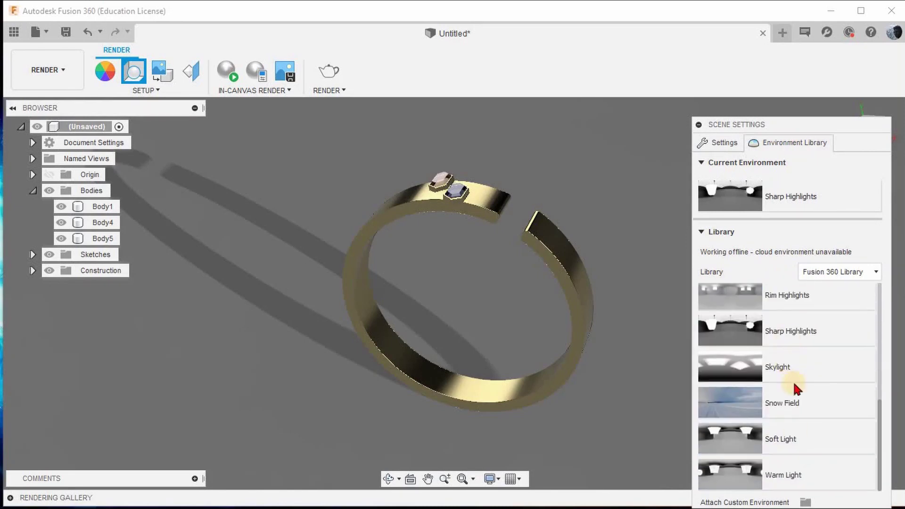
scroll(787, 423, "up", 1)
scroll(787, 421, "up", 3)
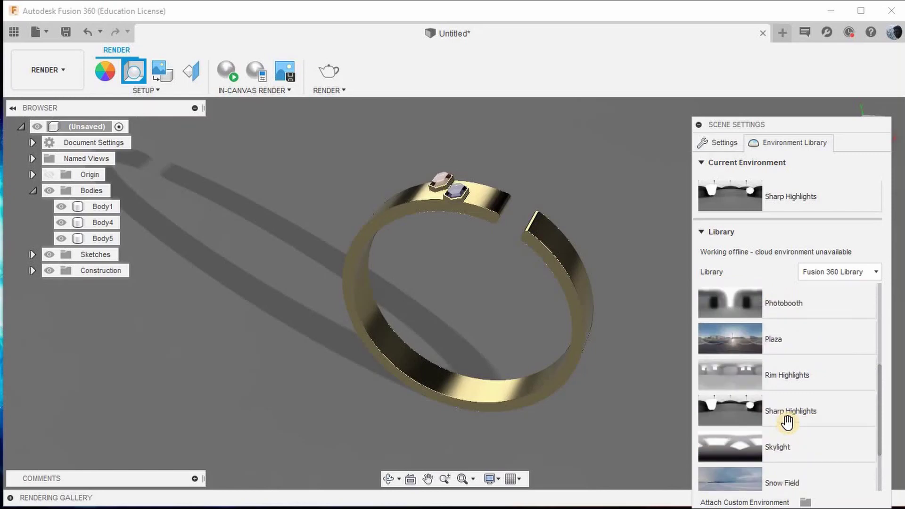
double_click(785, 349)
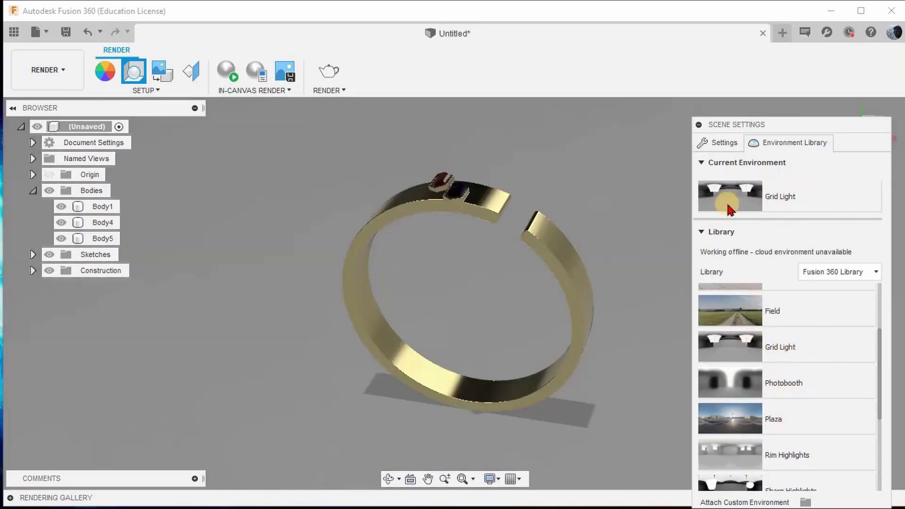
left_click(720, 143)
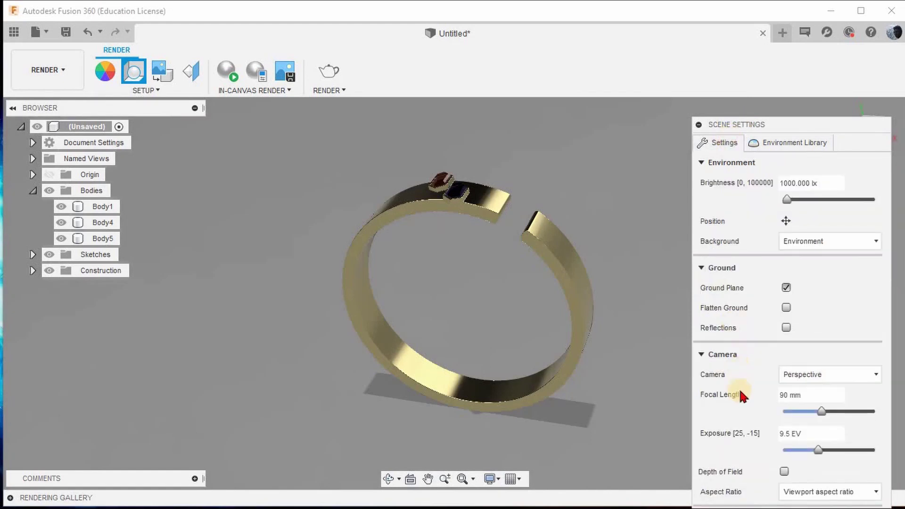
- Set focal length to 200 mm, rotate the environment to 116.2°, and close Scene Settings
left_click_drag(839, 414, 894, 411)
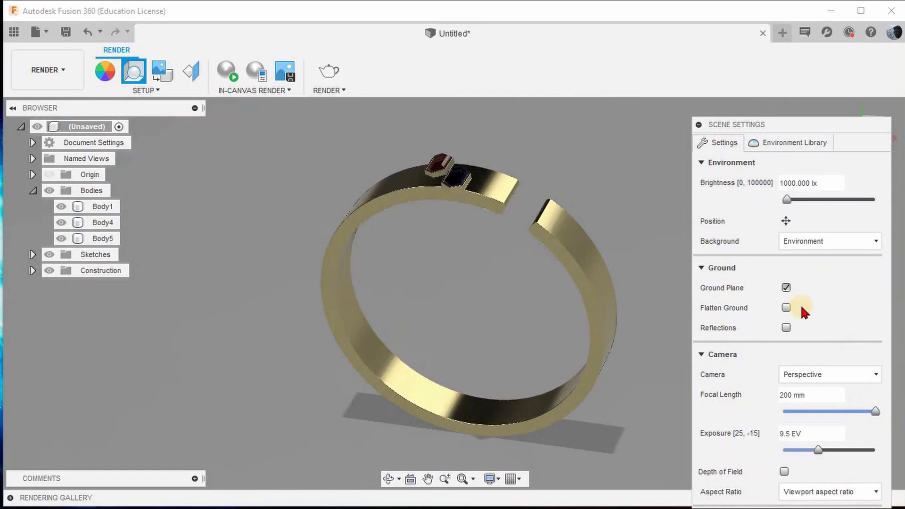
left_click(786, 220)
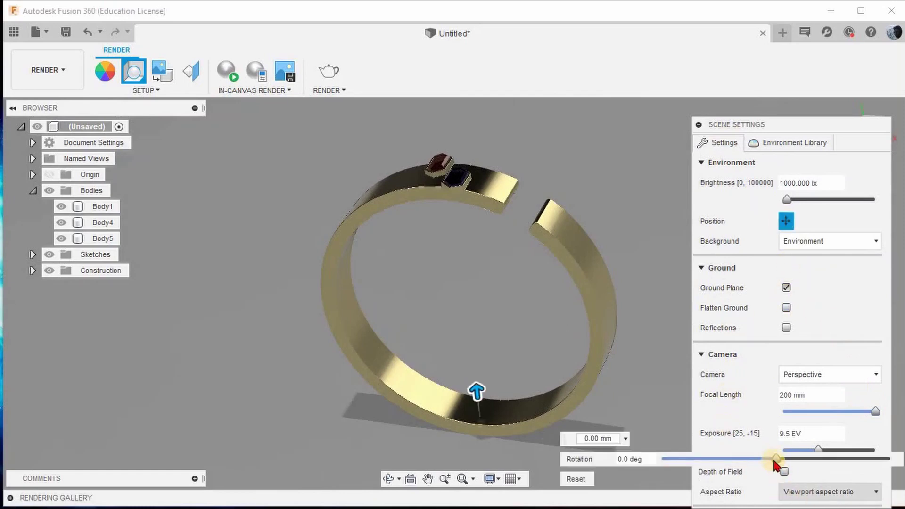
left_click_drag(776, 458, 848, 458)
left_click_drag(653, 459, 622, 460)
type("116")
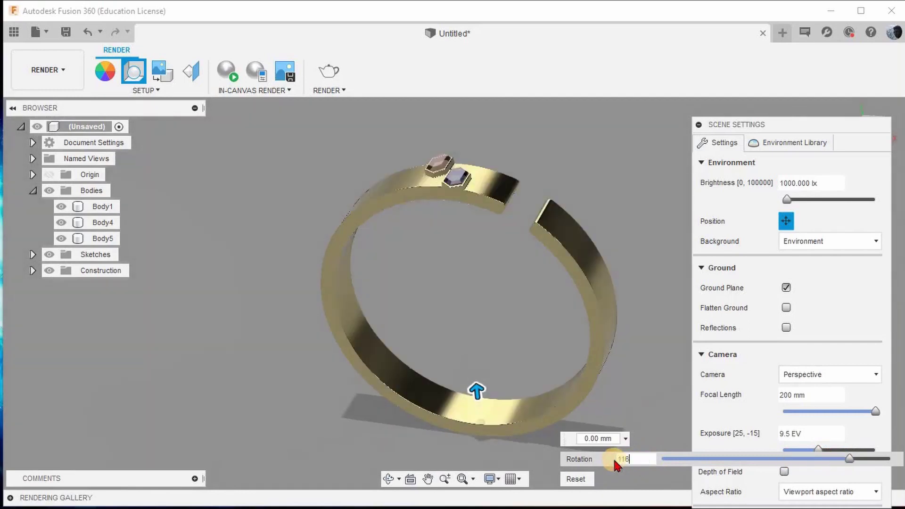
type(".2")
key("Return")
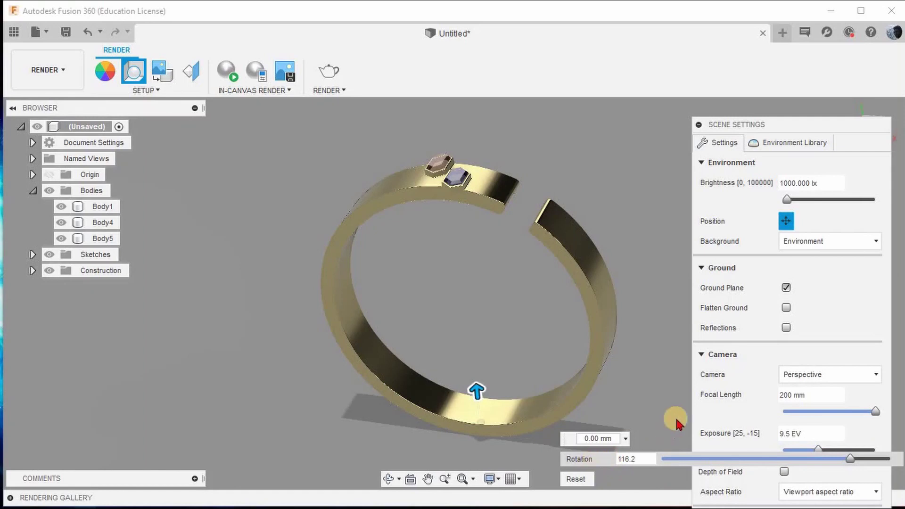
key("Tab")
key("Return")
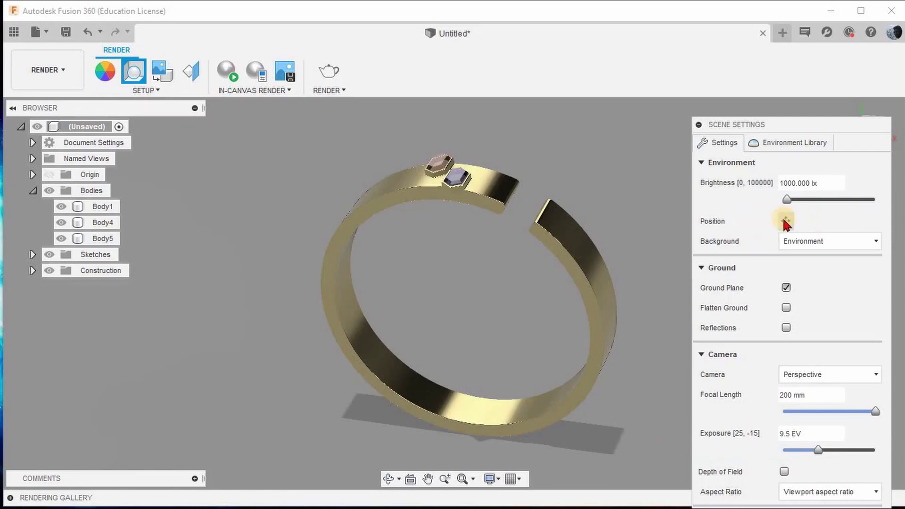
left_click_drag(796, 117, 793, 44)
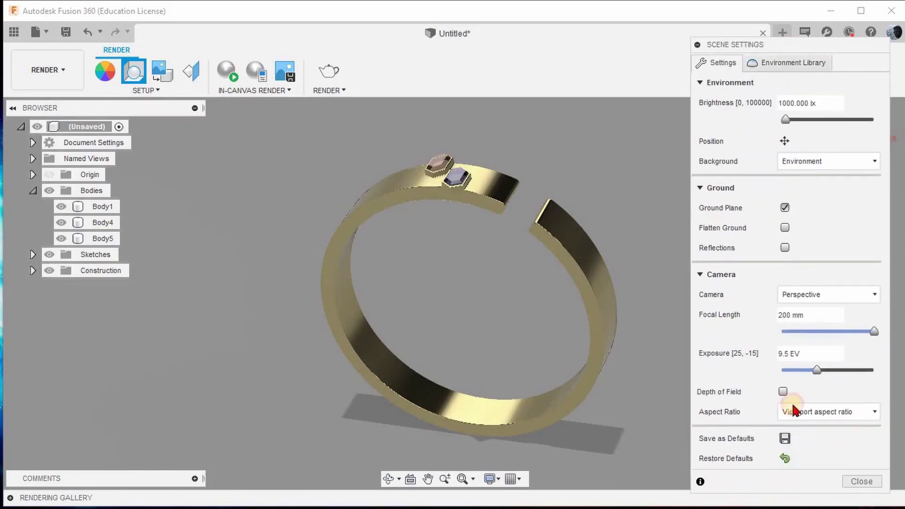
left_click(861, 481)
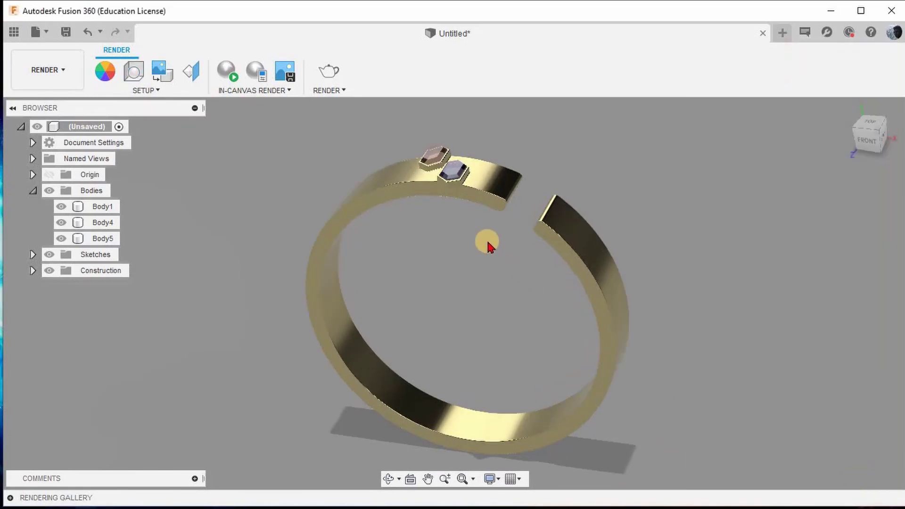
- Launch In-Canvas Render to render the gold ring with ruby and sapphire stones
scroll(477, 249, "up", 1)
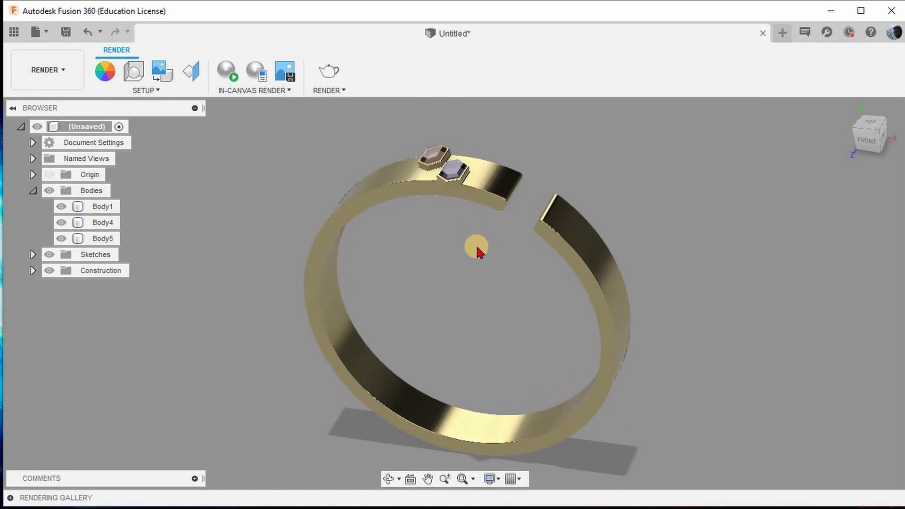
left_click(228, 70)
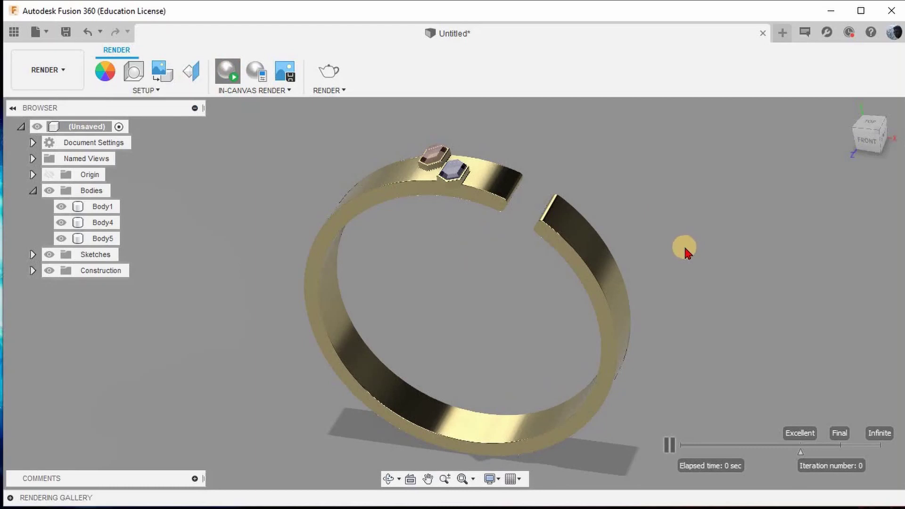